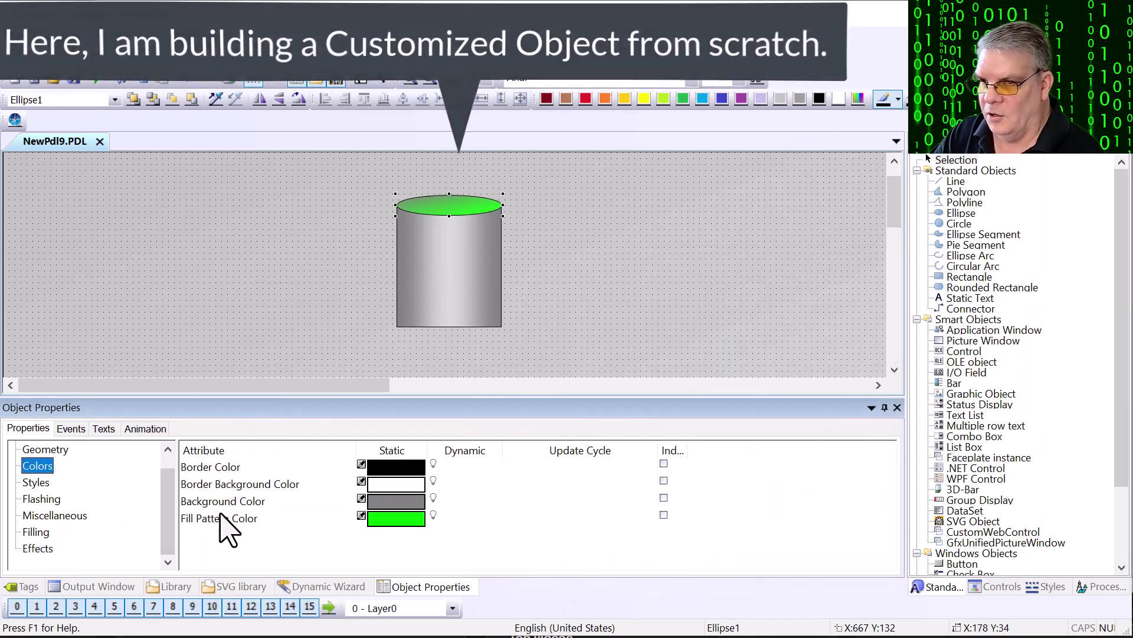
- Set the top ellipse's fill pattern color to light grey and apply a gradient fill pattern to the bottom ellipse
double_click(228, 519)
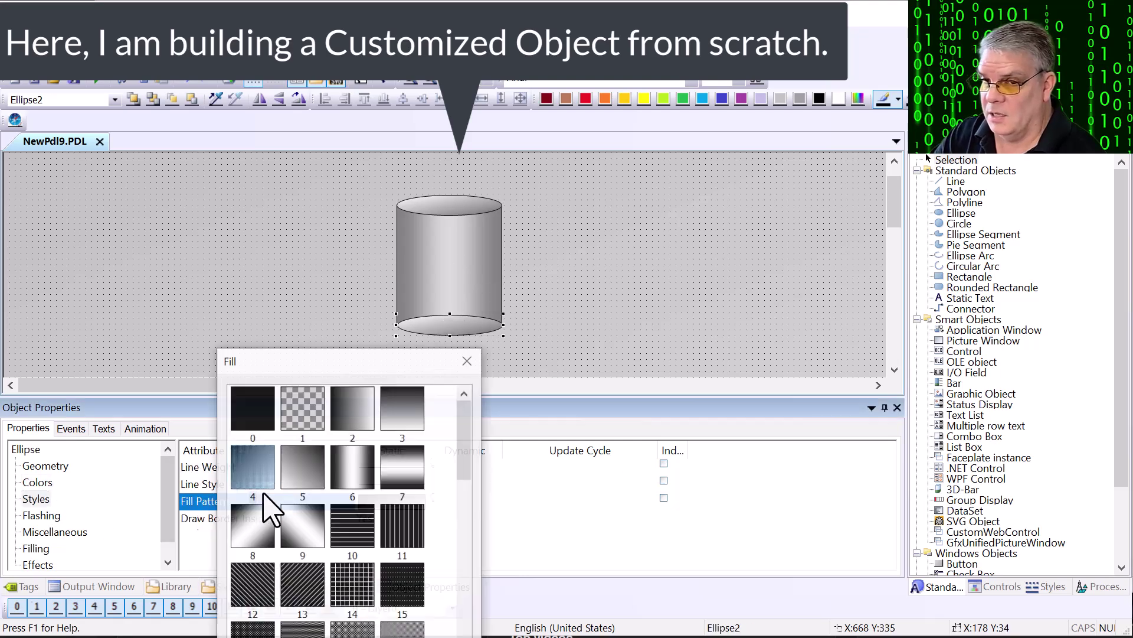
click(265, 499)
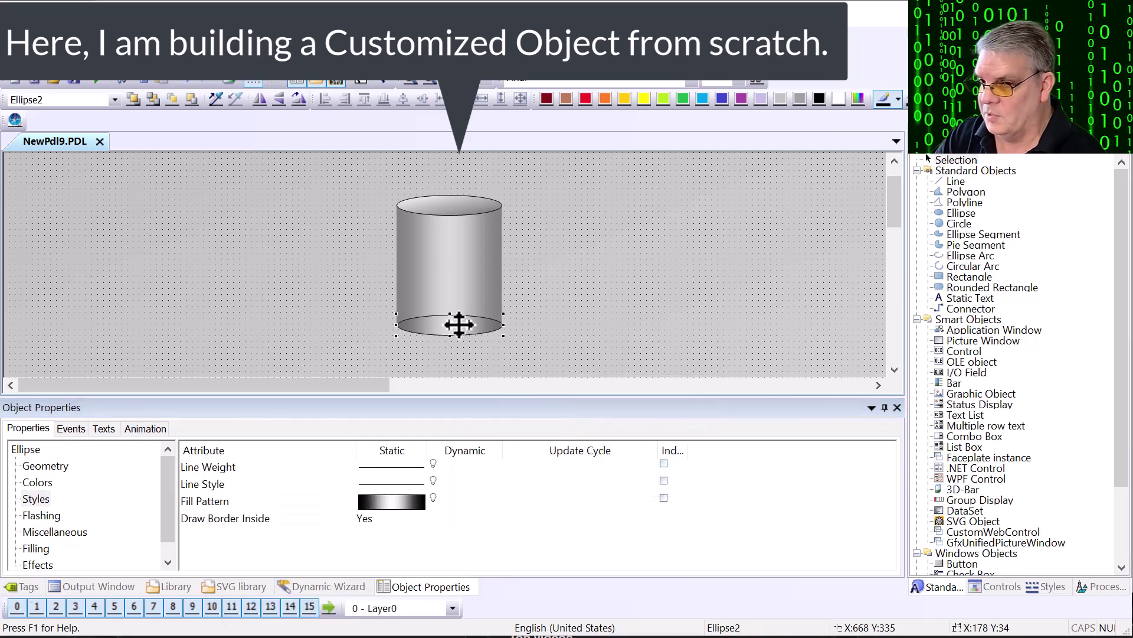
- Send the bottom ellipse behind the tank body and draw a border rectangle matching the body's outline
right_click(460, 324)
click(706, 500)
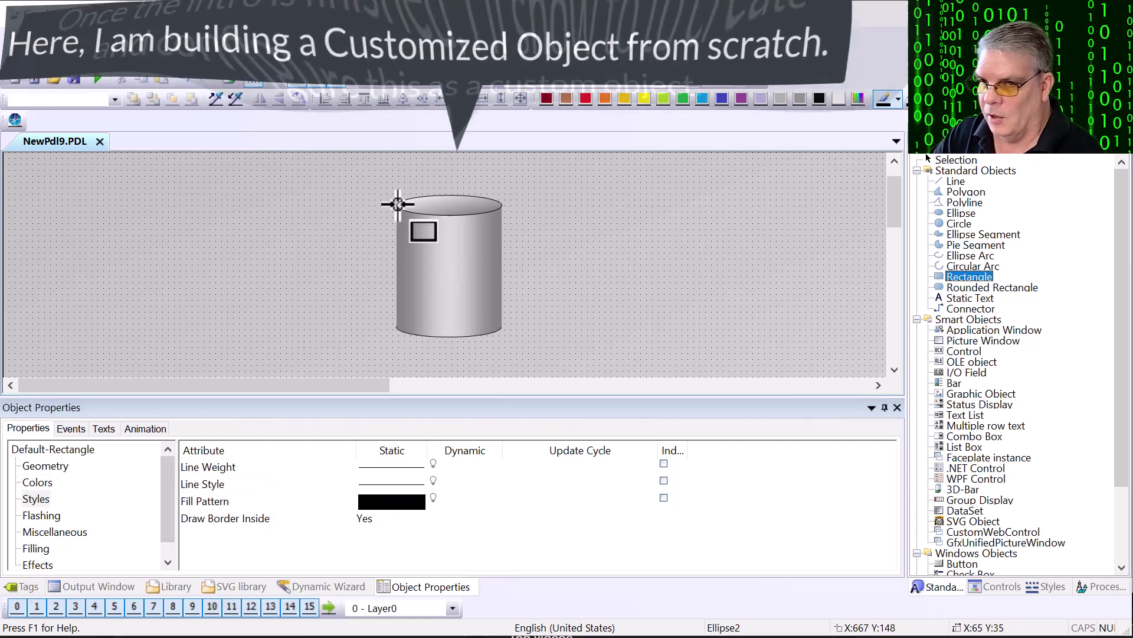
drag(397, 203, 501, 326)
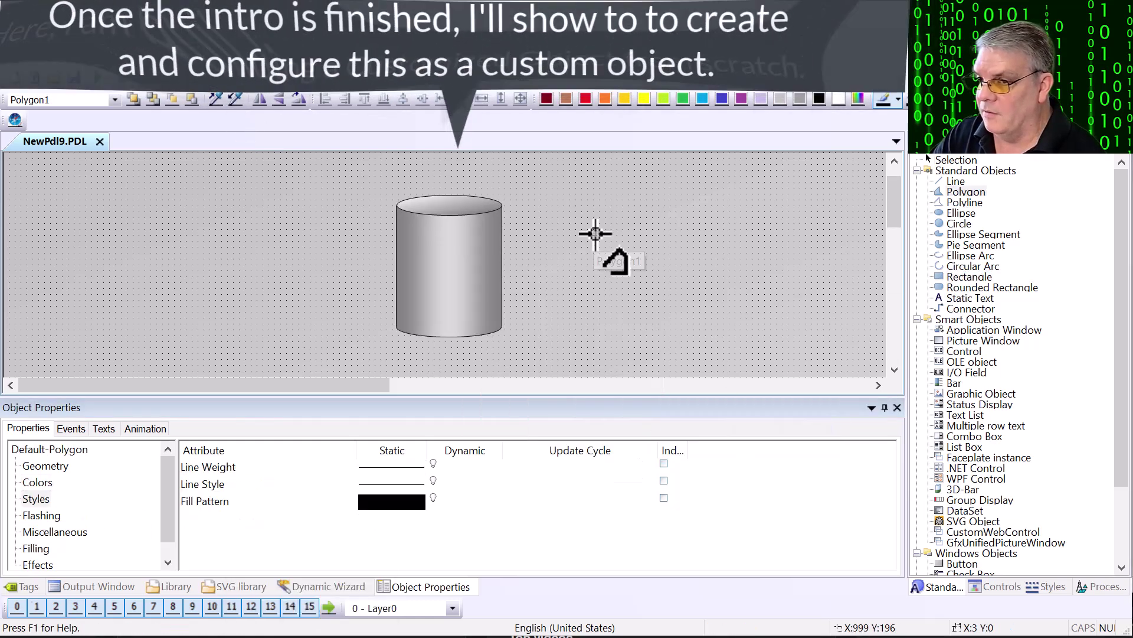
- Draw a narrow slanted polygon as a leg and place it under the tank's lower right side
click(592, 234)
click(643, 295)
double_click(585, 242)
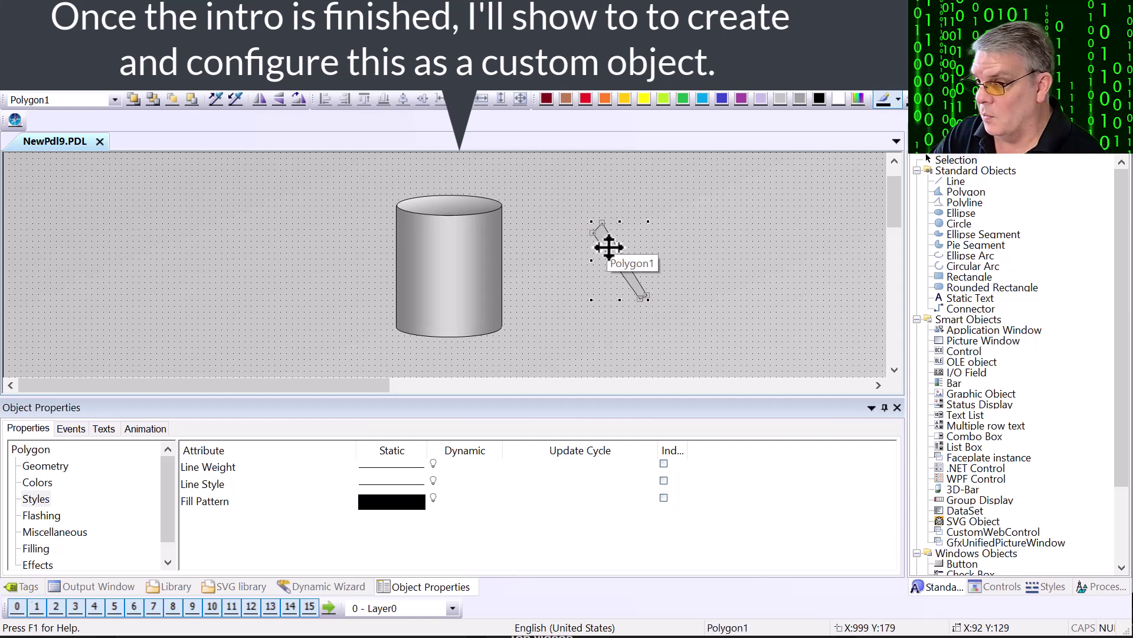
drag(608, 245, 505, 354)
- Duplicate the slanted leg, mirror the copy and place it under the tank's lower left side
right_click(473, 285)
right_click(489, 300)
click(529, 342)
click(279, 99)
drag(484, 301, 410, 296)
scroll(362, 324, up, 1)
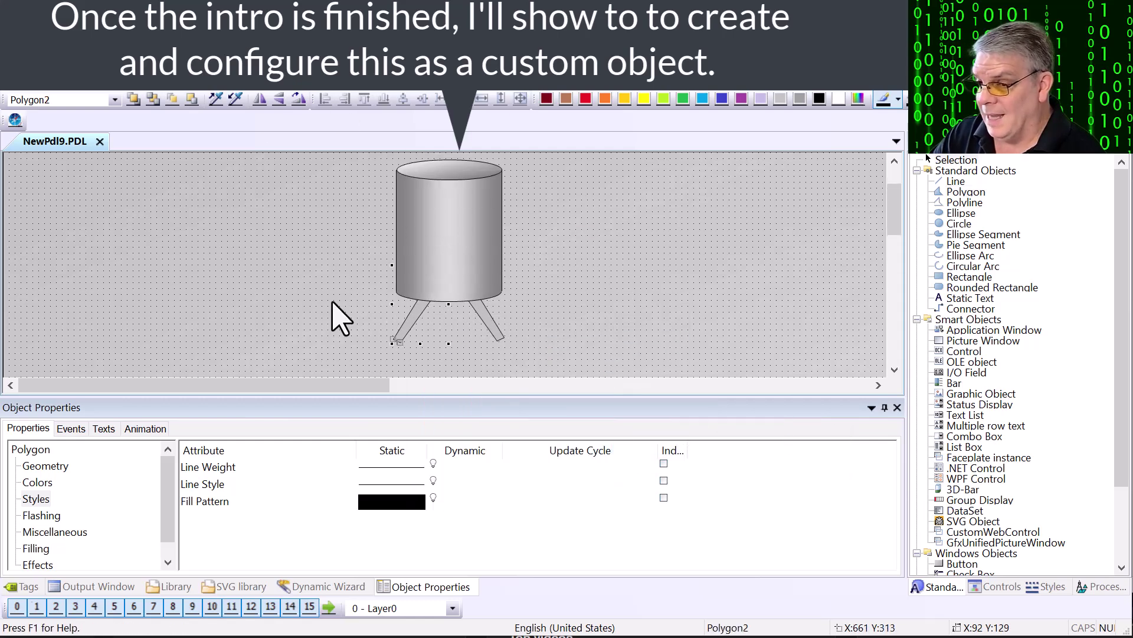
- Draw a flat ellipse as a foot beneath the right leg and place a duplicate of it beneath the left leg
click(961, 212)
right_click(493, 342)
mouse_move(471, 330)
mouse_down()
mouse_move(516, 349)
mouse_move(425, 354)
mouse_up()
click(489, 338)
right_click(479, 340)
click(515, 382)
right_click(392, 337)
key(Escape)
scroll(552, 298, up, 1)
- Draw a smaller rear leg polygon under the middle of the tank and add a foot ellipse about 57 by 17 beneath it
click(564, 289)
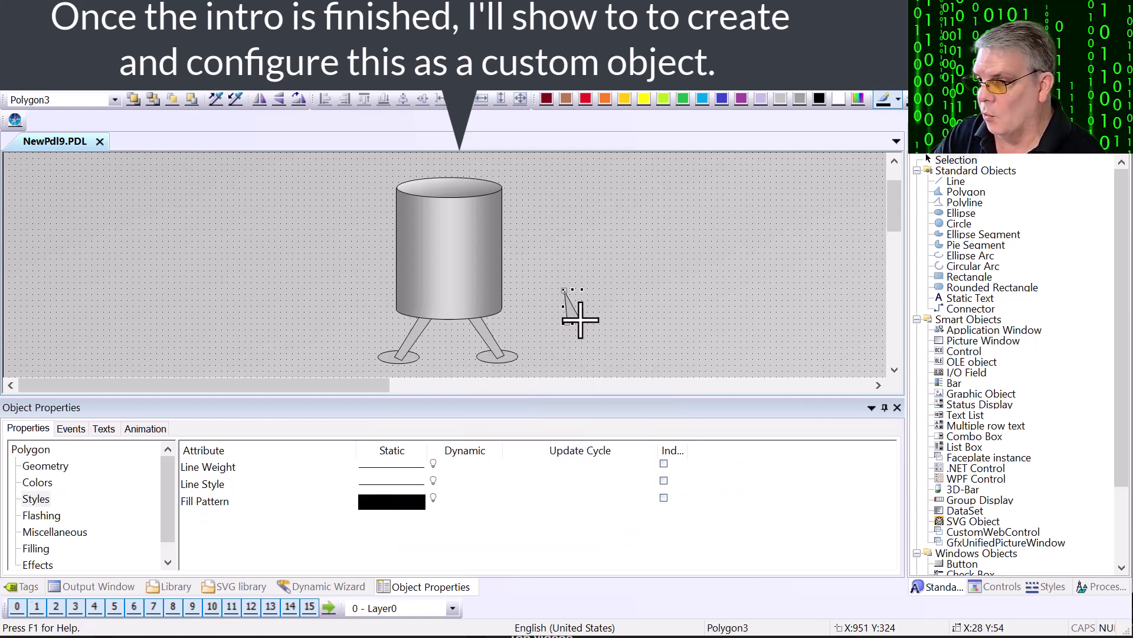
click(581, 279)
drag(463, 349, 458, 354)
right_click(449, 334)
key(Escape)
right_click(451, 345)
mouse_move(632, 477)
click(667, 492)
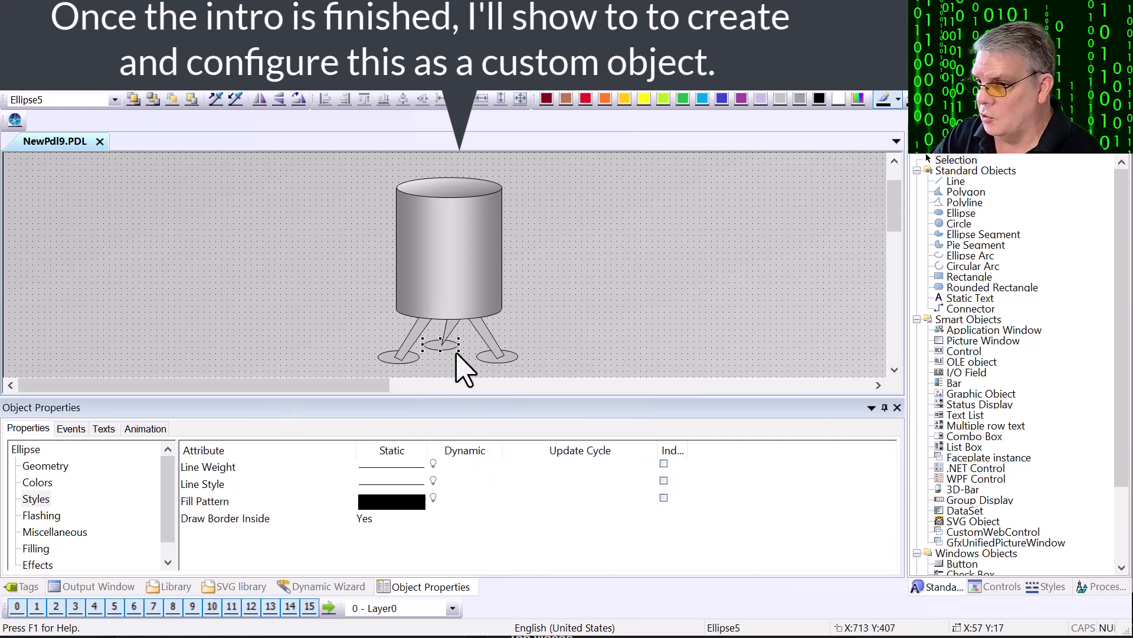
- Set the rear leg polygon's Rotation Reference X and Rotation Reference Y to 50
click(463, 337)
scroll(224, 519, down, 1)
double_click(212, 483)
key(Return)
double_click(248, 501)
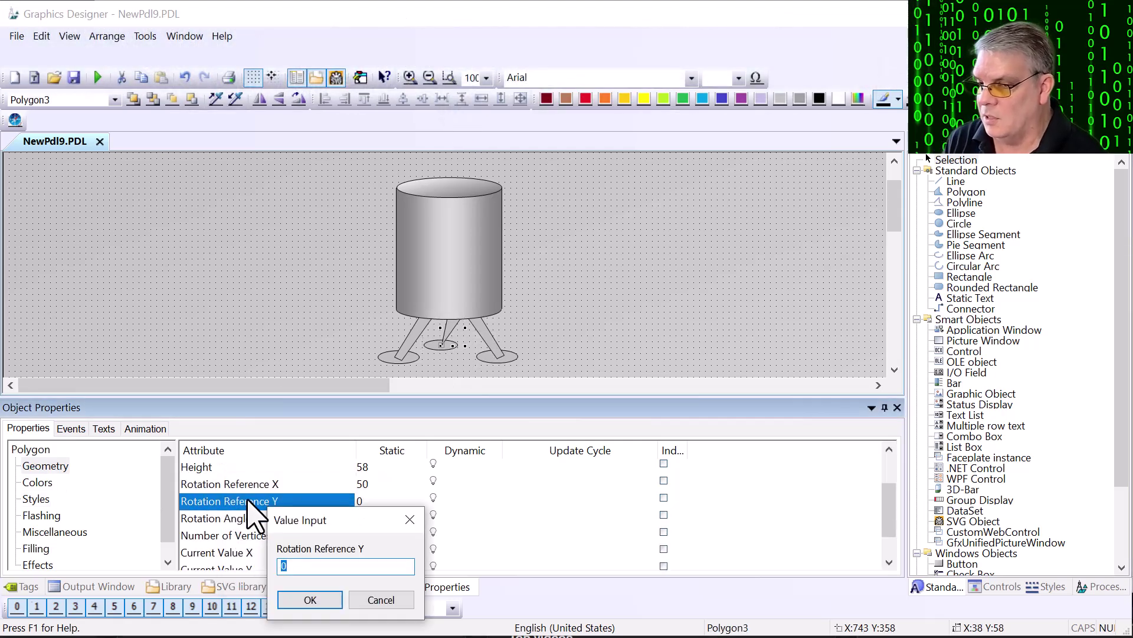
text(50)
key(Return)
- Adjust the rear leg's rotation angle and move it so it stands on its foot ellipse
click(241, 518)
double_click(307, 525)
text(0)
key(Return)
click(468, 342)
mouse_move(462, 306)
mouse_down()
mouse_move(587, 292)
mouse_move(443, 308)
mouse_up()
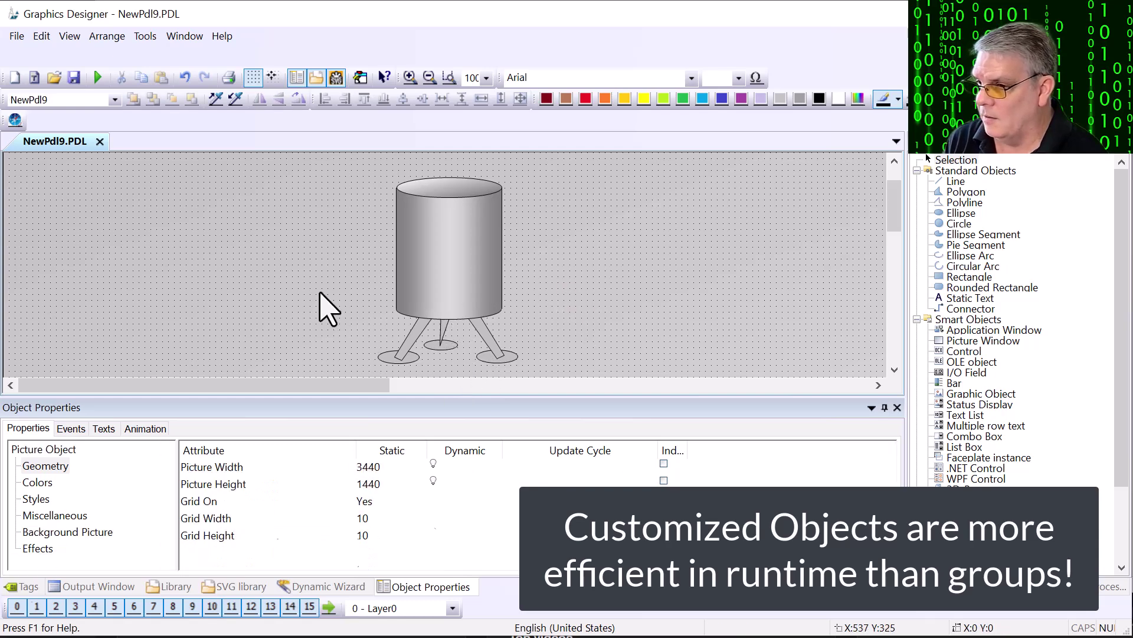
click(319, 304)
- Draw a tall rounded rectangle about 38 by 145 beside the tank and give it a dark grey gradient fill
click(927, 191)
click(992, 286)
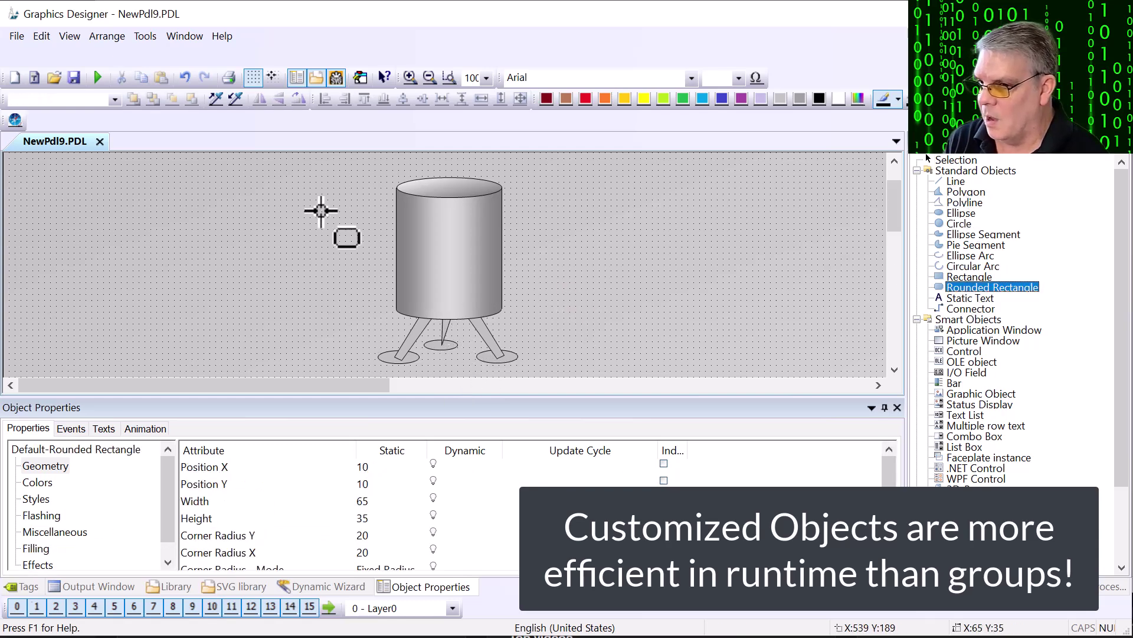
drag(319, 210, 343, 297)
click(36, 498)
double_click(253, 501)
click(38, 564)
click(36, 465)
double_click(395, 518)
click(405, 531)
- Move the dark rounded rectangle onto the right half of the tank body and duplicate it
drag(331, 271, 470, 281)
right_click(470, 281)
click(515, 318)
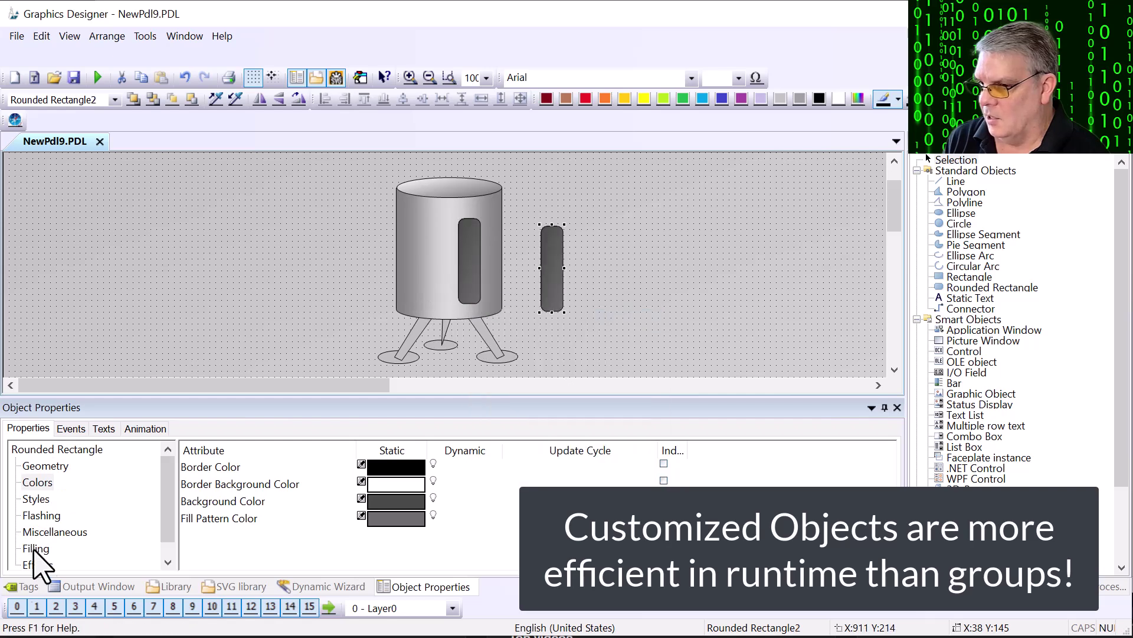
- Set the duplicate rounded rectangle's fill level to 55 and turn on its dynamic filling
click(36, 548)
double_click(236, 483)
text(55)
key(Return)
double_click(222, 467)
- Change the duplicate rounded rectangle's background and fill pattern colors to shades of blue
click(37, 482)
double_click(221, 501)
click(303, 430)
double_click(219, 518)
click(381, 567)
double_click(222, 500)
click(608, 468)
- Place the blue rounded rectangle over the dark one on the tank and raise its fill level
drag(544, 291, 462, 285)
click(36, 548)
double_click(222, 484)
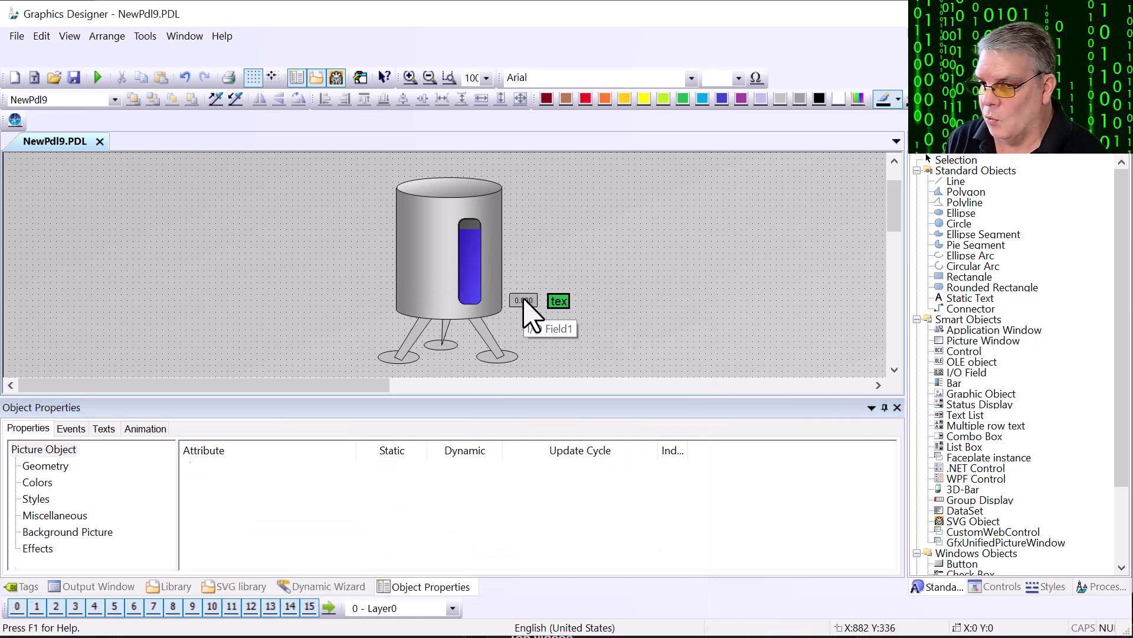
- Set the font size of the I/O field beside the tank to 22
click(524, 301)
click(236, 501)
click(70, 470)
double_click(221, 484)
text(22)
key(Return)
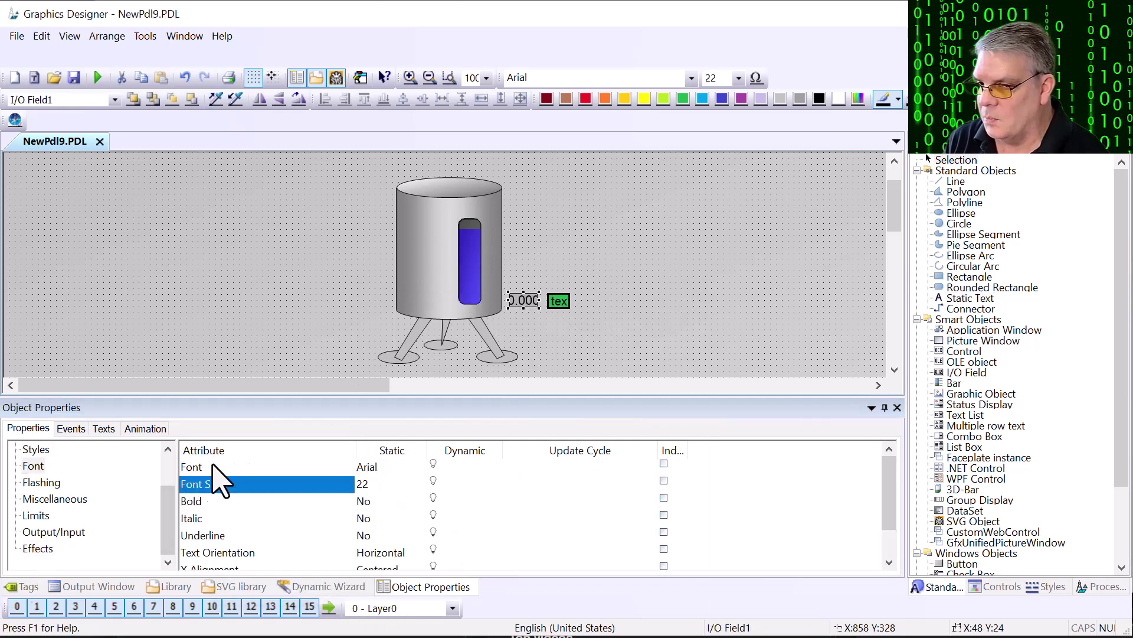
- Change the static text beside the I/O field to "Gal." with font size 22 and resize its box to fit
click(561, 300)
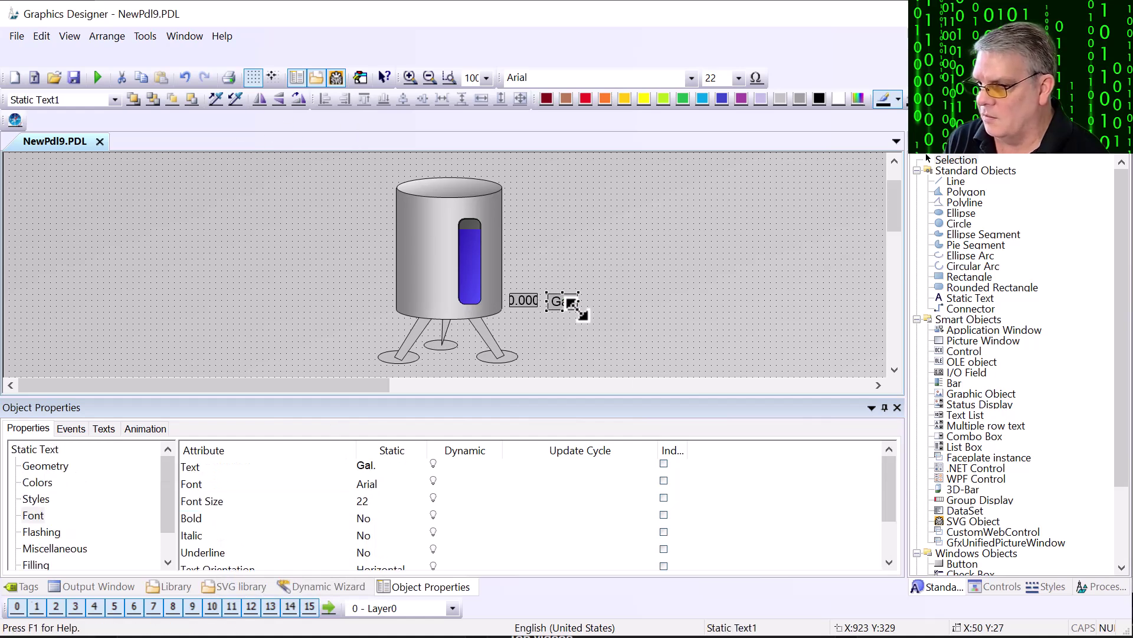
click(572, 328)
click(552, 301)
- Remove the borders of the I/O field and the "Gal." text together and make their fill pattern transparent
drag(611, 327, 514, 270)
click(44, 499)
double_click(198, 467)
click(285, 602)
double_click(198, 501)
click(302, 426)
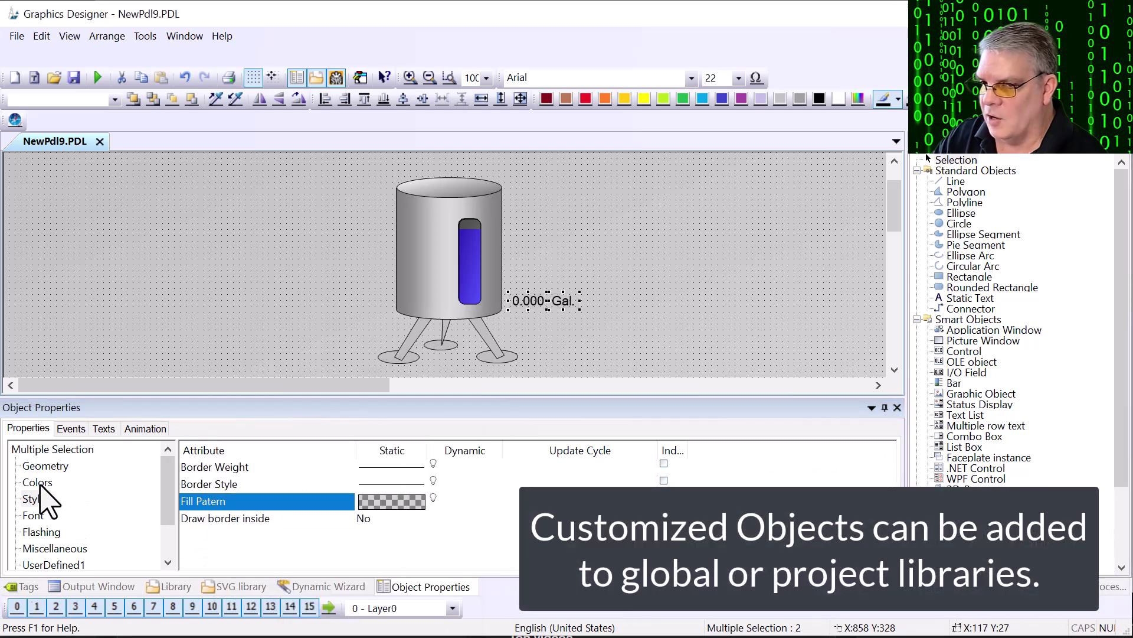
- Set the I/O field's output format to 999.9
click(55, 548)
click(53, 532)
double_click(374, 534)
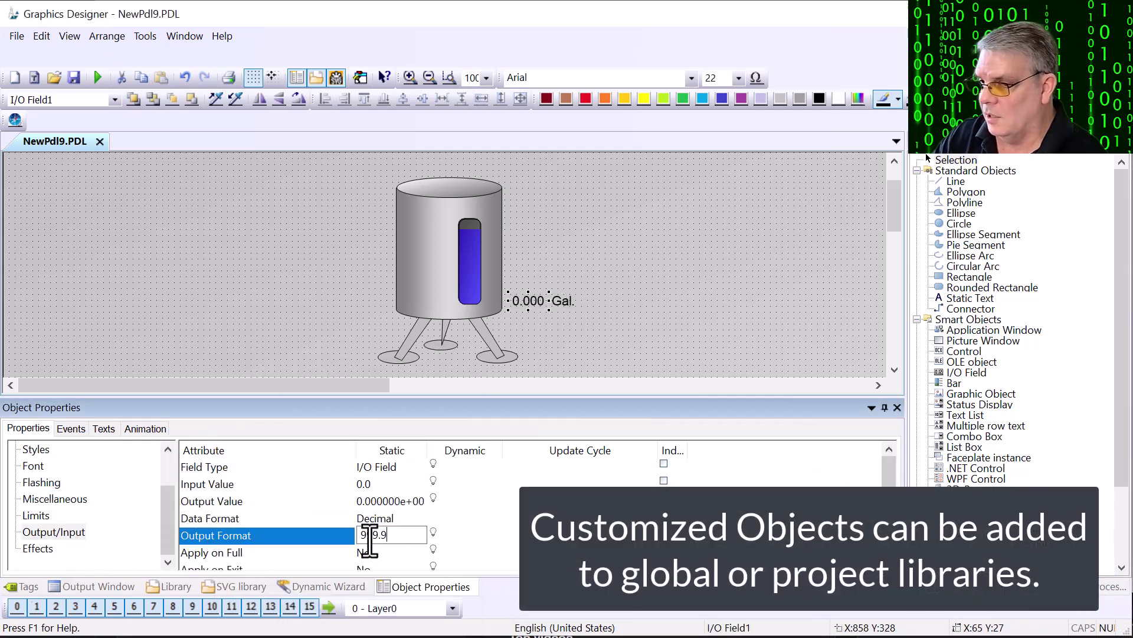
- Add a static text reading "Tank Name" above the I/O field and the "Gal." text
drag(511, 272, 558, 289)
text(Tank Name)
click(561, 313)
click(555, 281)
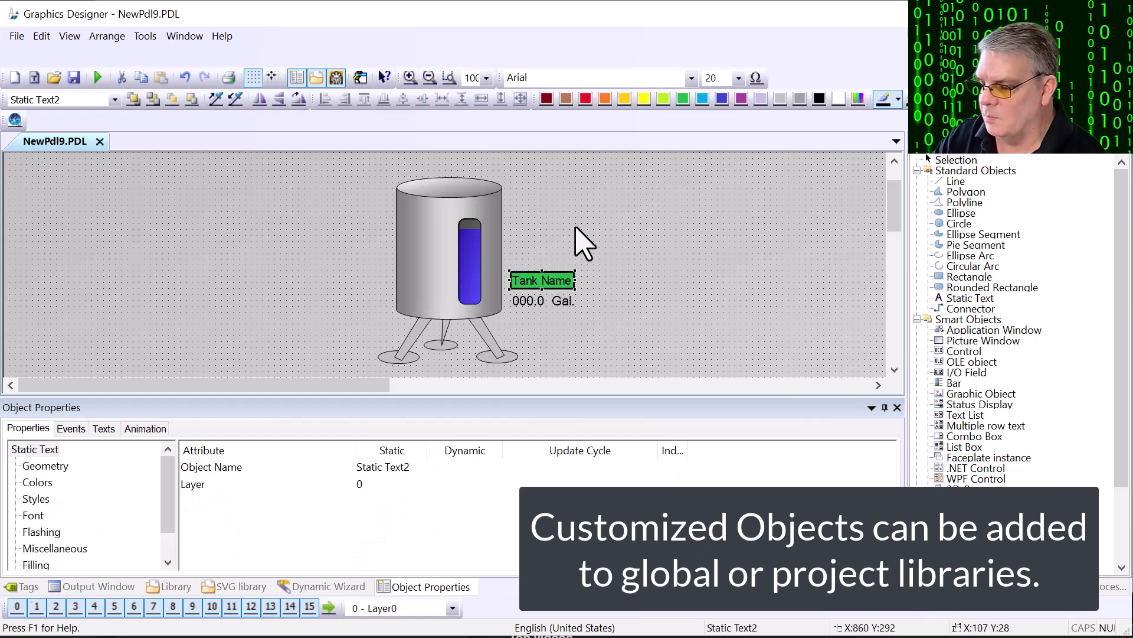
- Fill the "Tank Name" label with light blue and set its border weight
click(702, 99)
click(36, 499)
double_click(389, 466)
click(351, 598)
click(242, 330)
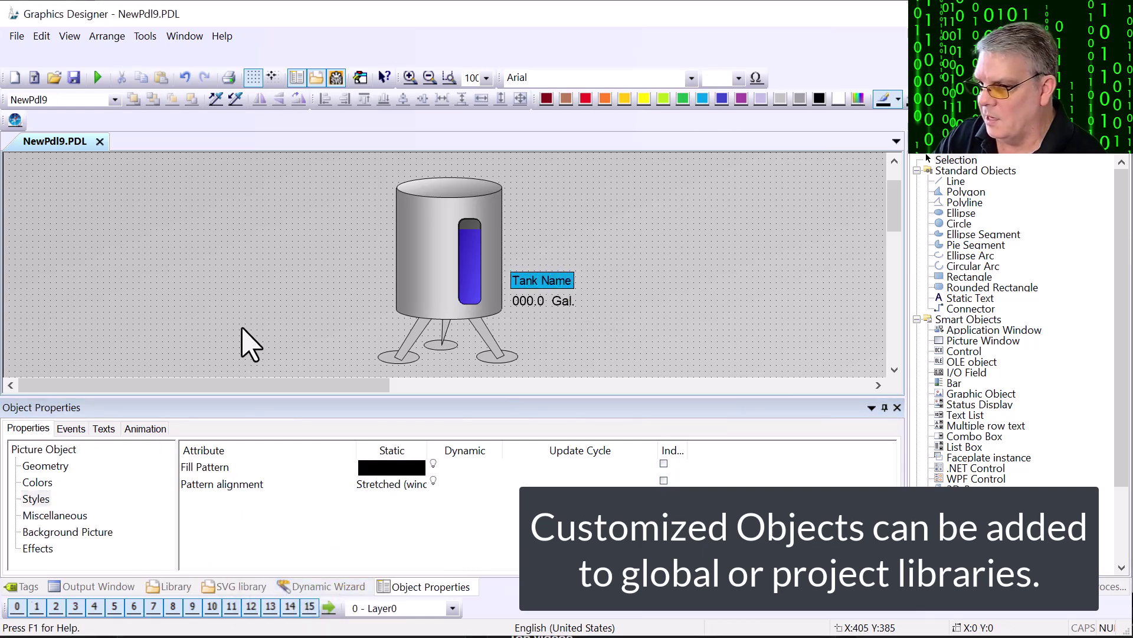
- Name the tank's top ellipse tank_top and the body rectangle tank_body
click(448, 186)
click(26, 449)
double_click(390, 466)
text(tank)
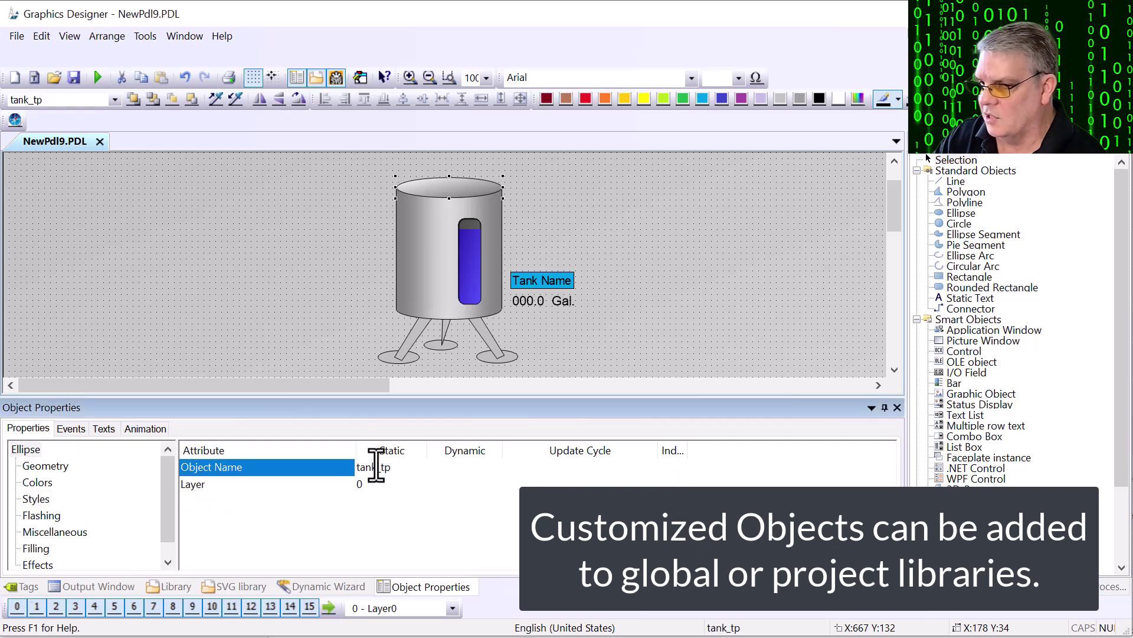
click(436, 307)
double_click(380, 467)
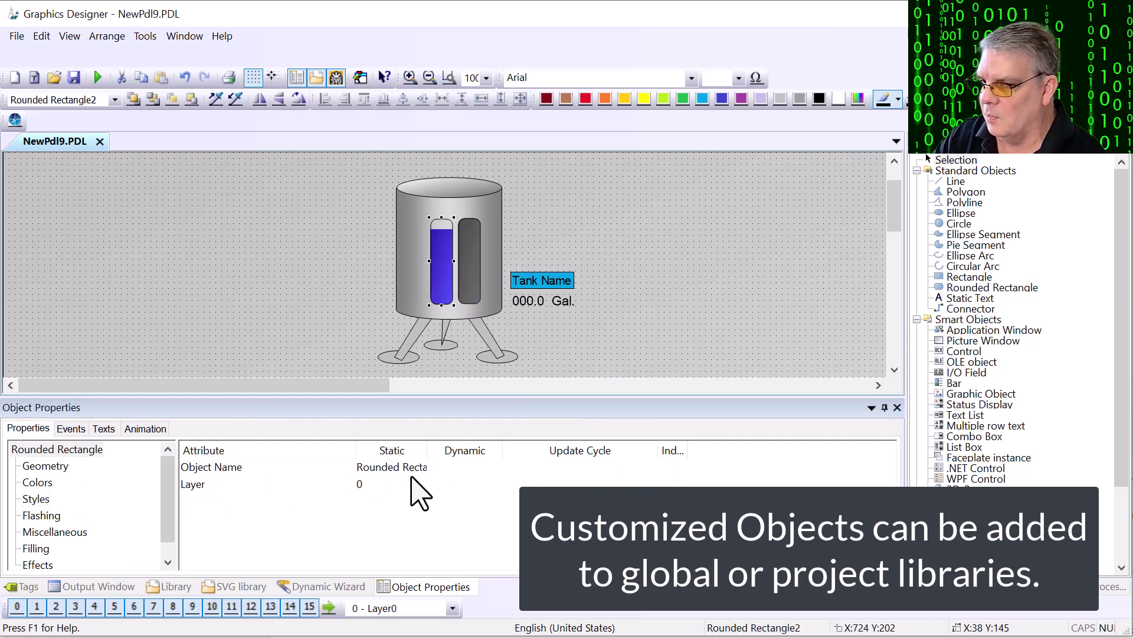
- Name the blue rounded rectangle rctFill_Level and the dark one rctFill_Background, and align the two on top of each other
double_click(405, 466)
text(RectFil;l_Backg)
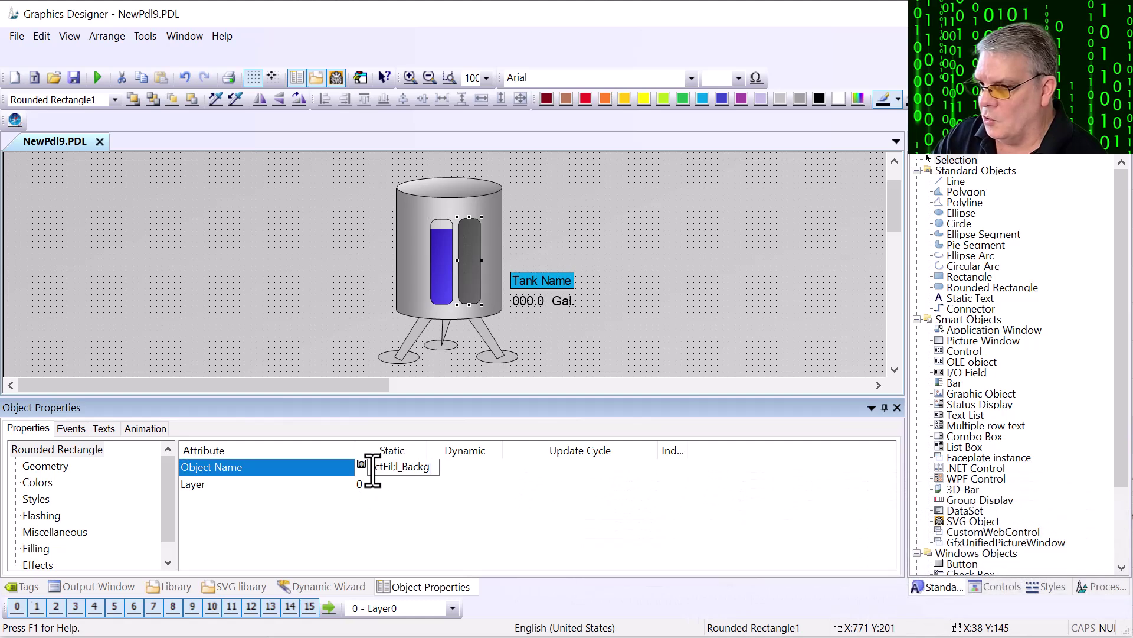
drag(425, 313, 487, 210)
click(344, 100)
- Name the rear leg polygon polyBackLeg
click(446, 337)
double_click(388, 467)
text(pol_BackLeg)
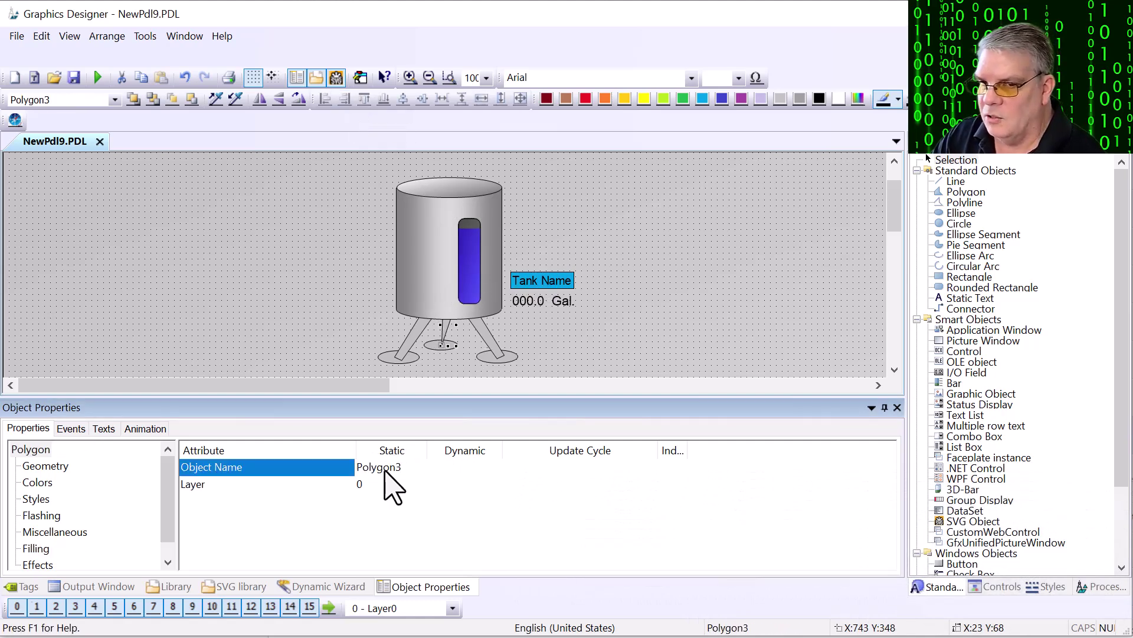
key(Return)
- Name the feet ellBackLegBase, ellLeftLegBase and ellRight_legBase, and the two outer legs polyLeftLeg and polyRightLeg
click(441, 345)
double_click(387, 466)
key(Tab)
key(Tab)
key(Tab)
click(380, 467)
key(Tab)
double_click(376, 468)
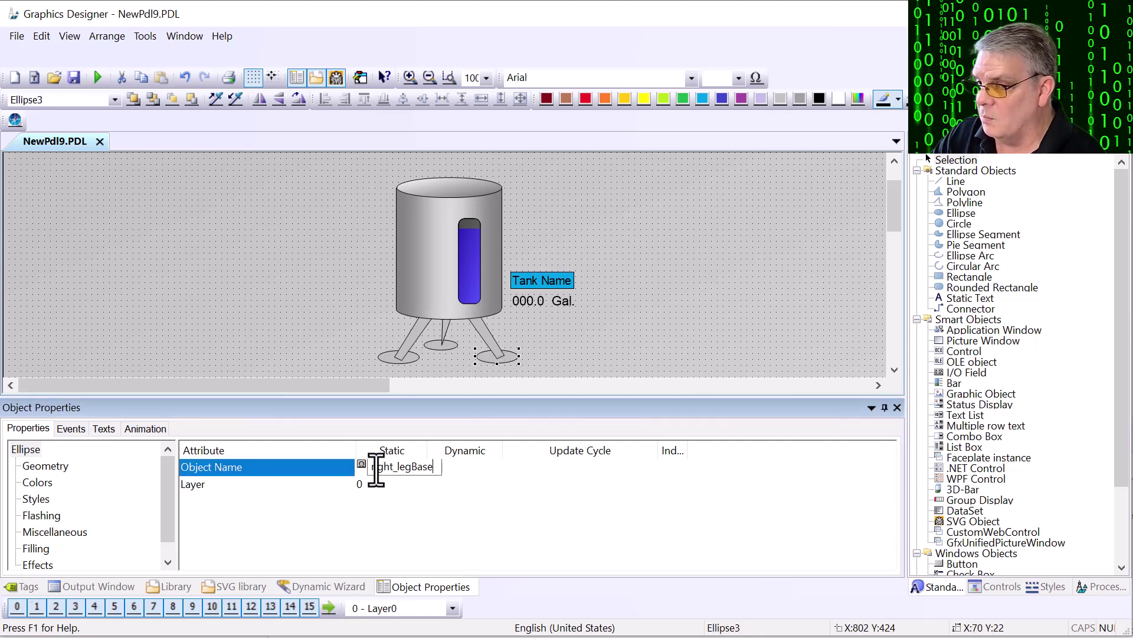
key(Return)
key(Tab)
key(Tab)
- Name the "Gal." static text txtTankUnits
click(561, 300)
double_click(394, 466)
text(txtTa)
- Assign a layer to the two fill rectangles together and set the tank's top ellipse to layer 2
click(468, 273)
ctrl+click(468, 273)
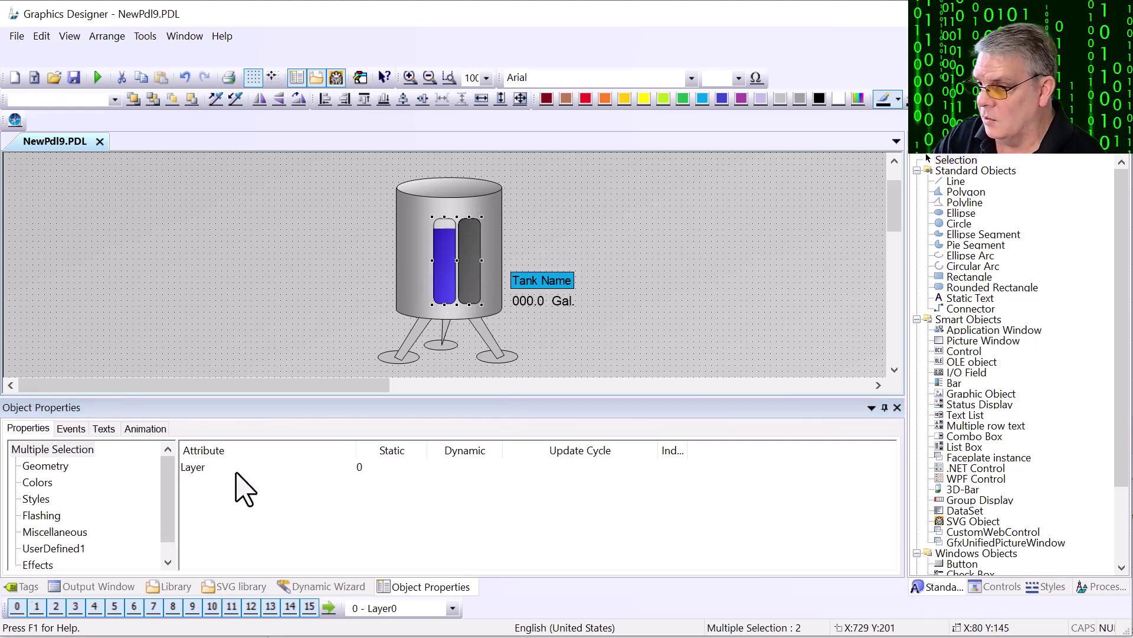
click(410, 296)
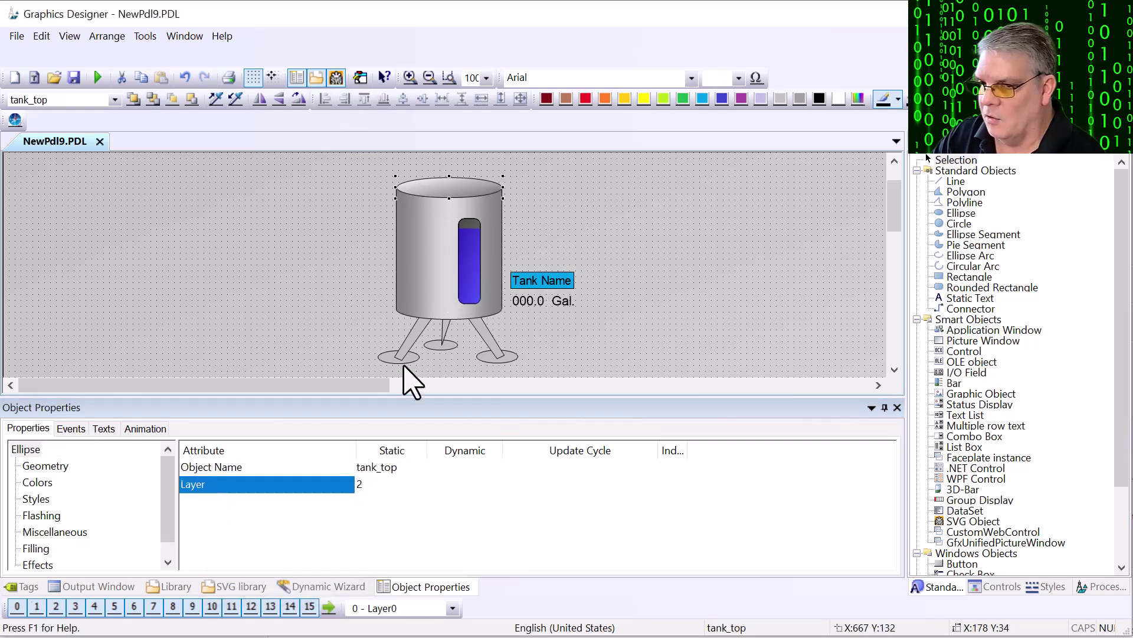
- Toggle the visibility of layers 2 and 3 and name the border rectangle behind the tank rctBackBorder
click(57, 606)
click(75, 607)
click(496, 339)
double_click(209, 466)
text(txBackBorder)
key(Return)
- Set the tank's bottom ellipse to layer 2 and check the layering by toggling layers 2 and 3
click(491, 316)
double_click(209, 485)
text(2)
key(Return)
click(75, 606)
click(56, 606)
click(56, 606)
click(56, 606)
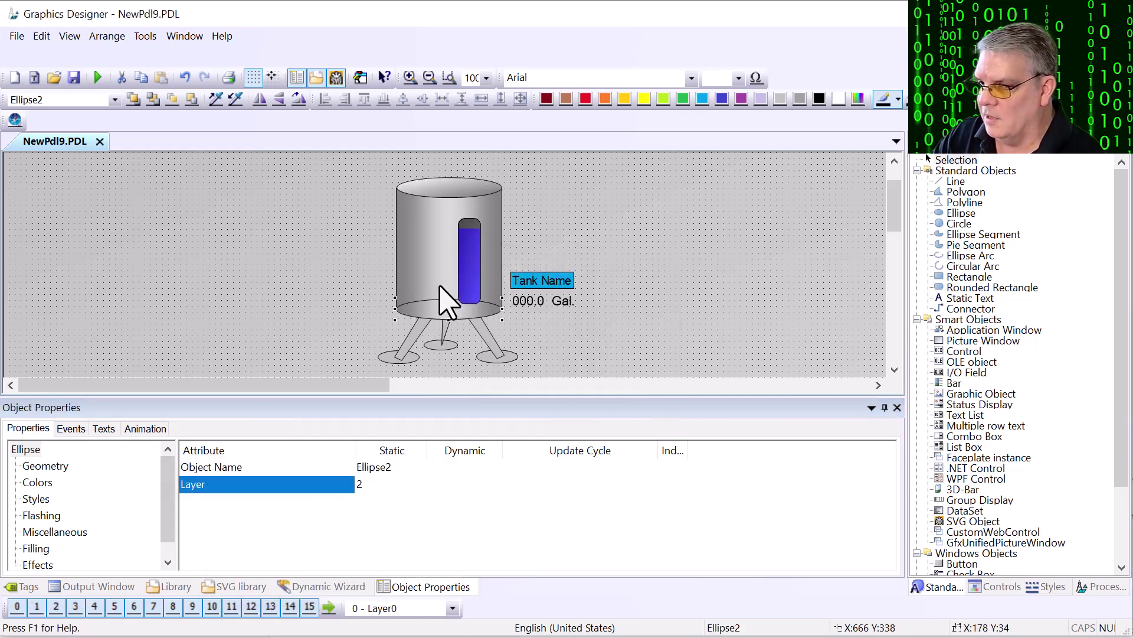
- Send the tank's bottom ellipse behind the tank body
click(446, 304)
right_click(445, 305)
click(539, 280)
click(561, 299)
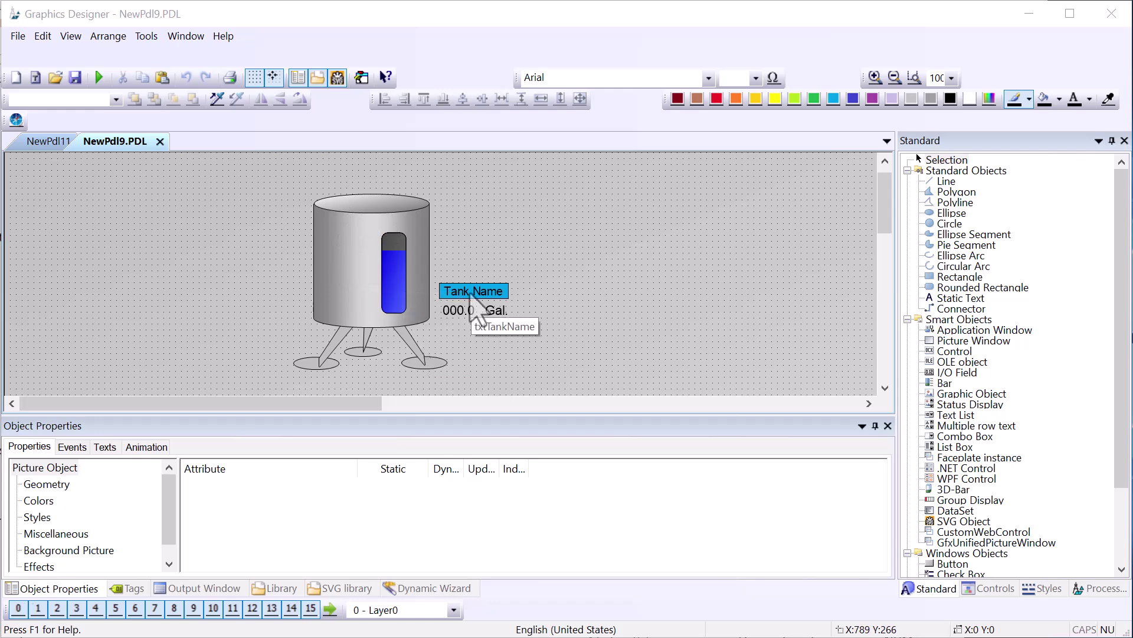
- Select all parts of the tank drawing and create a customized object from them, keeping the default configuration
drag(272, 187, 519, 393)
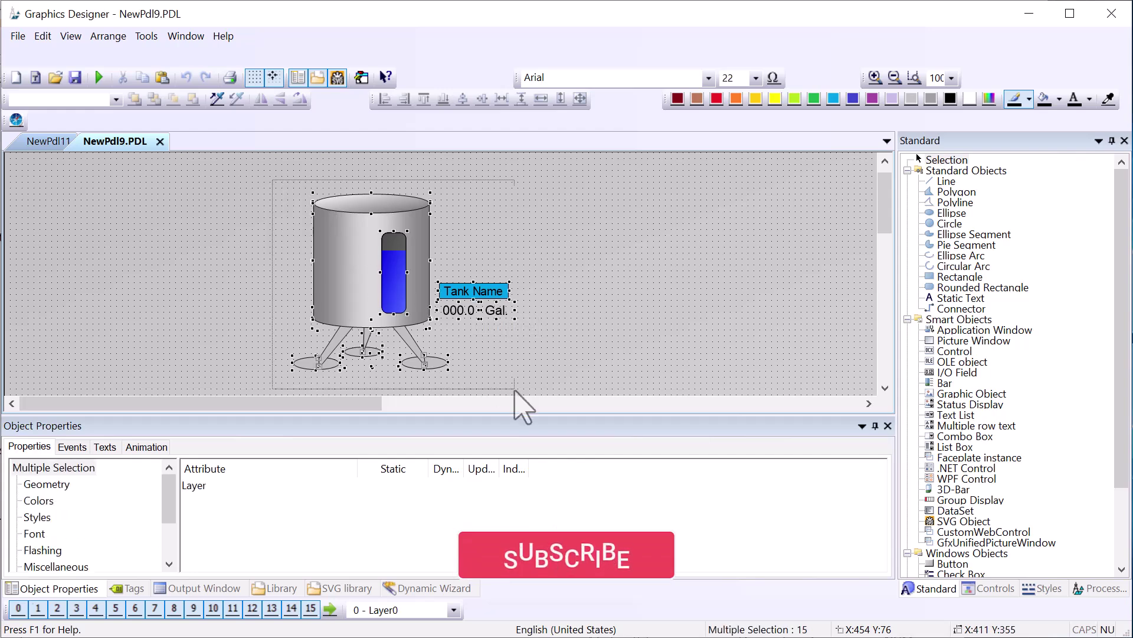
right_click(366, 263)
mouse_move(451, 359)
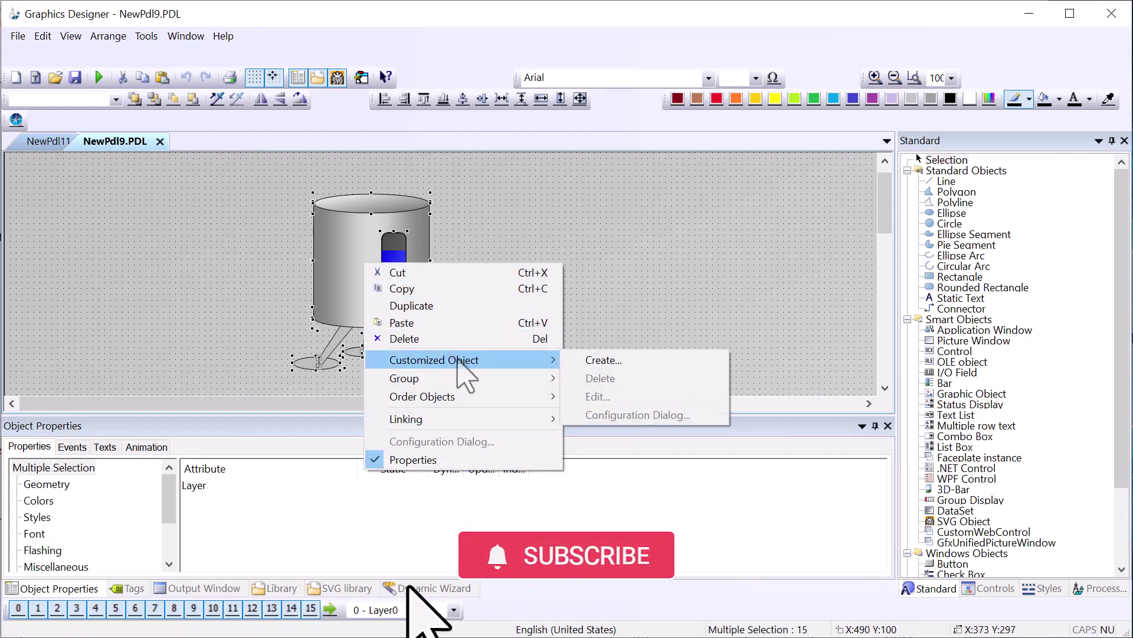
click(603, 361)
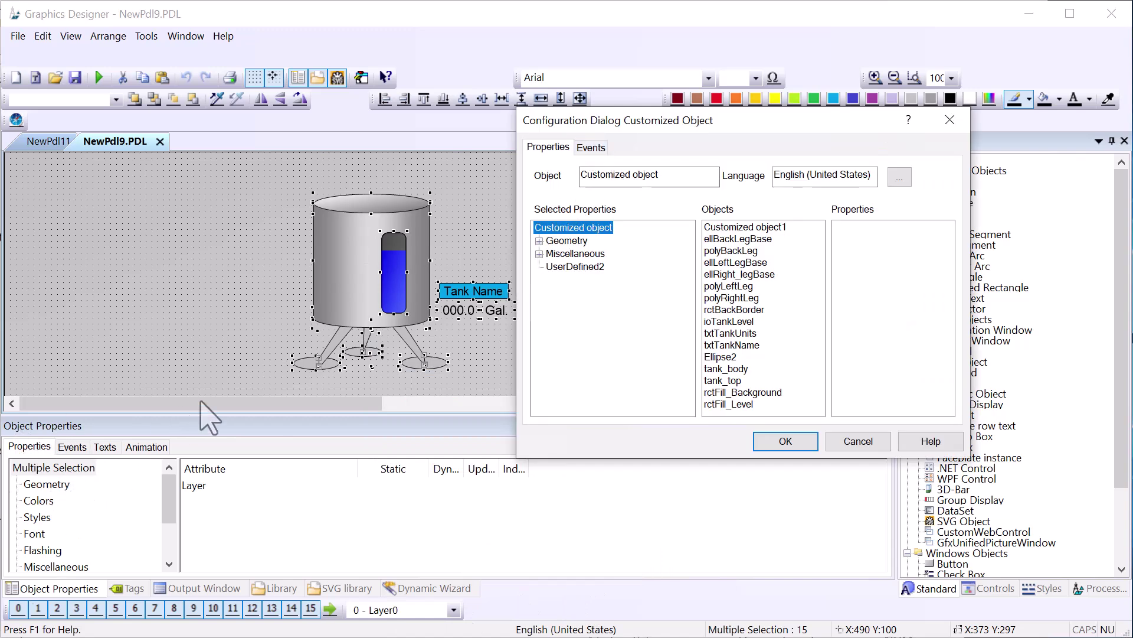
click(786, 442)
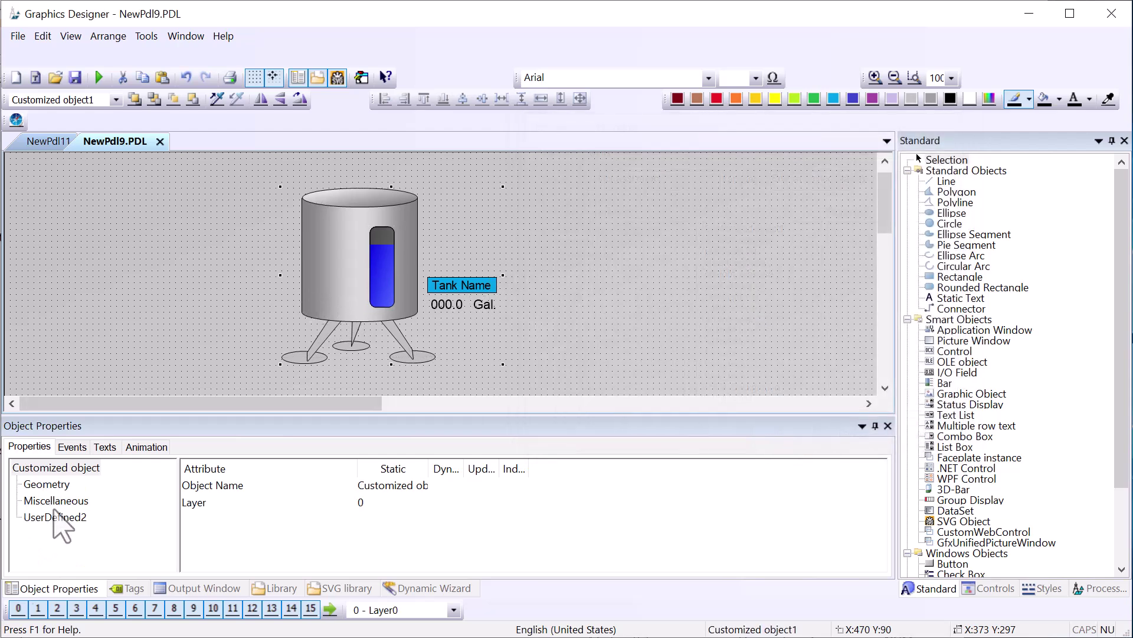
- Review the customized object's UserDefined2, Miscellaneous and Geometry properties, widening the Static column
click(59, 518)
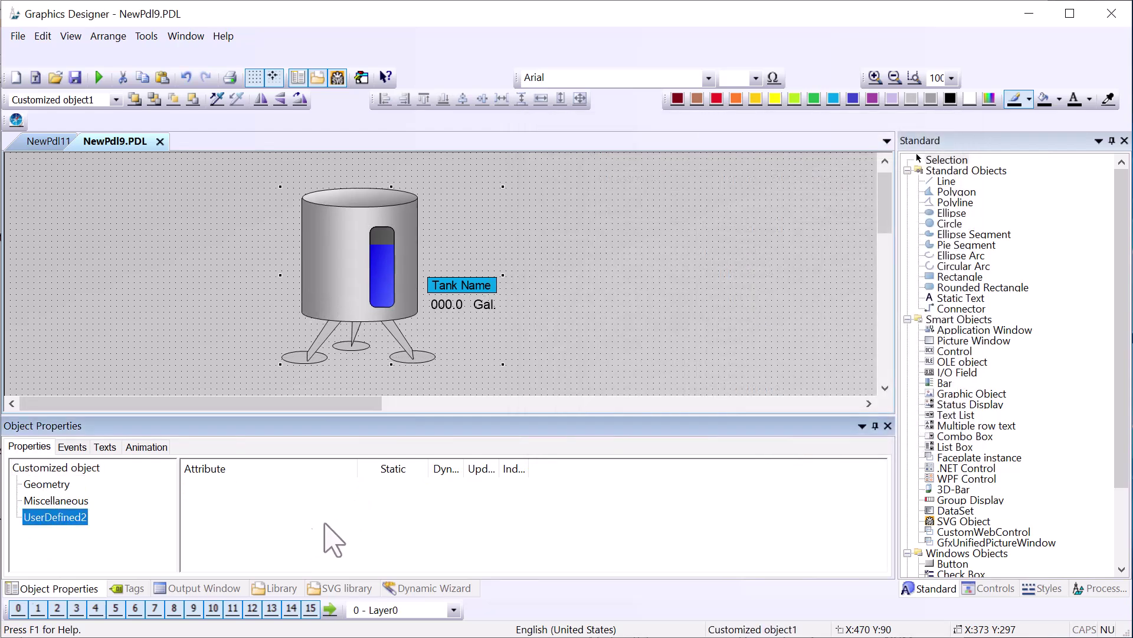
click(56, 500)
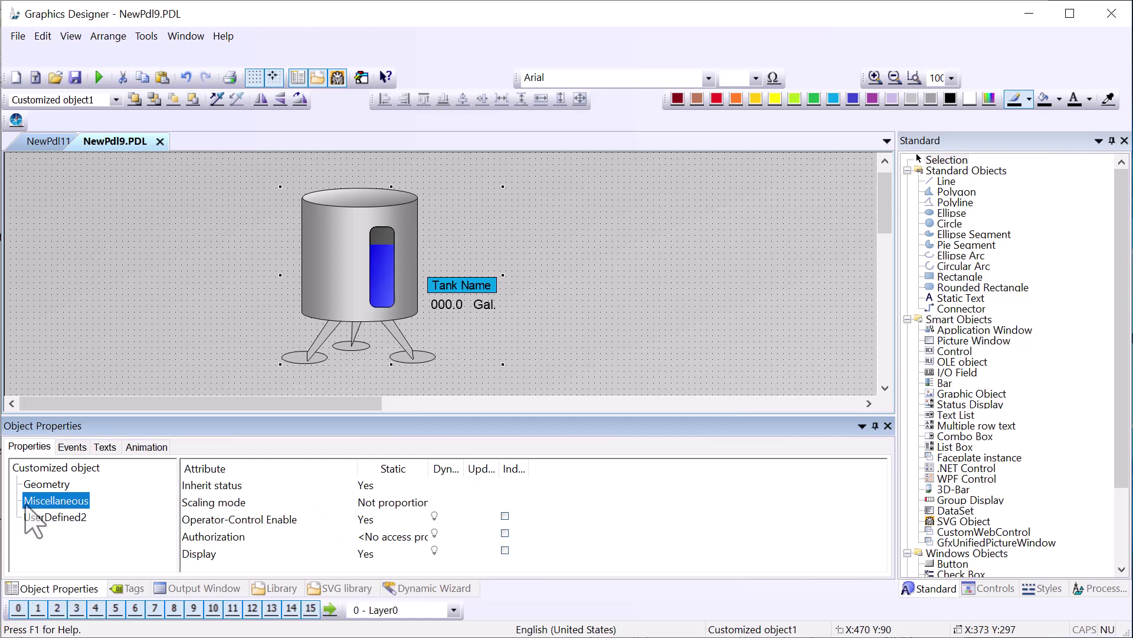
drag(427, 459, 455, 461)
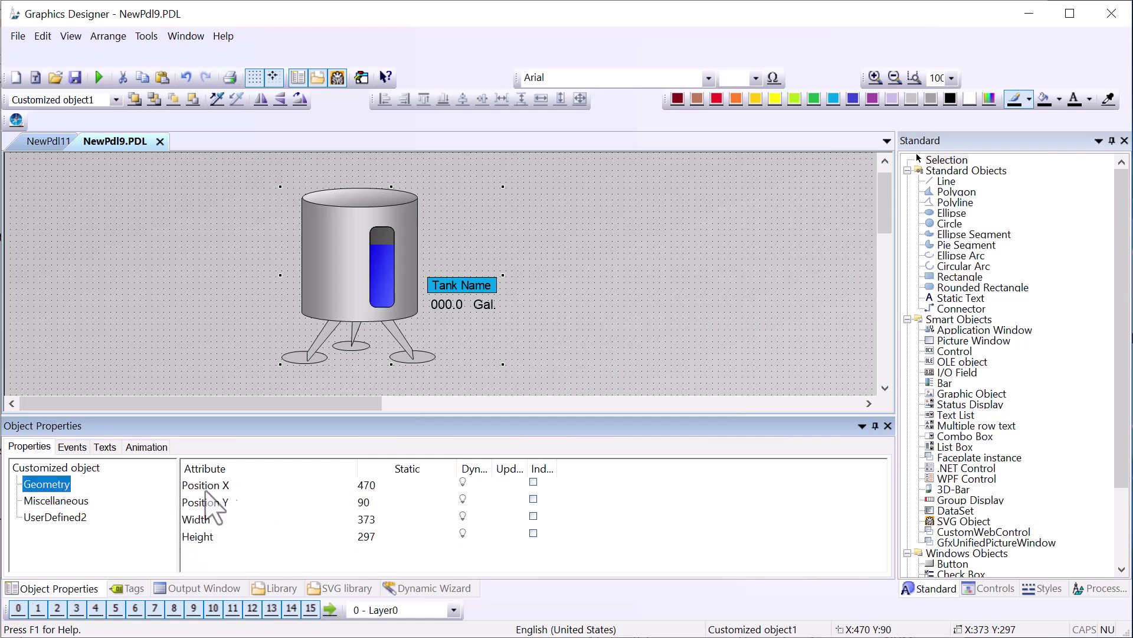
click(87, 517)
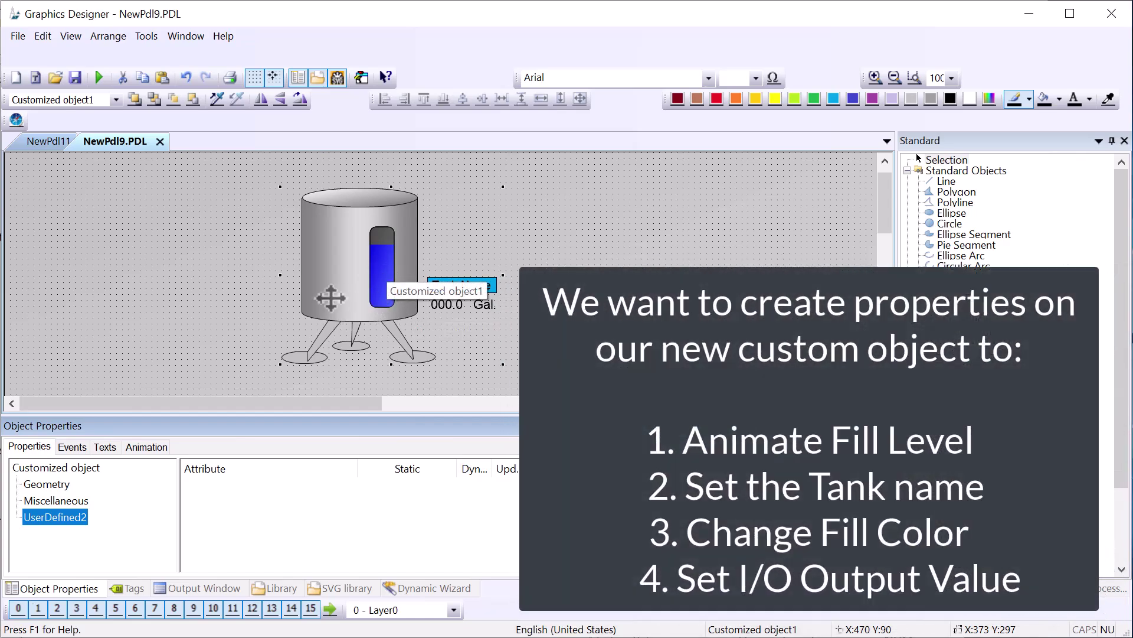
click(387, 277)
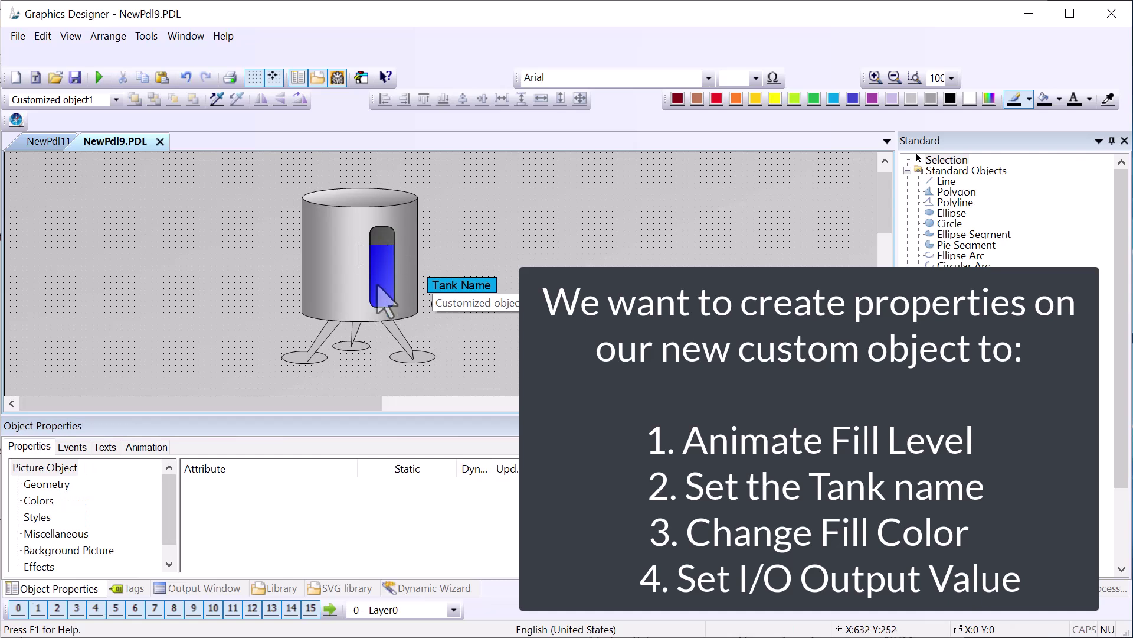
click(476, 287)
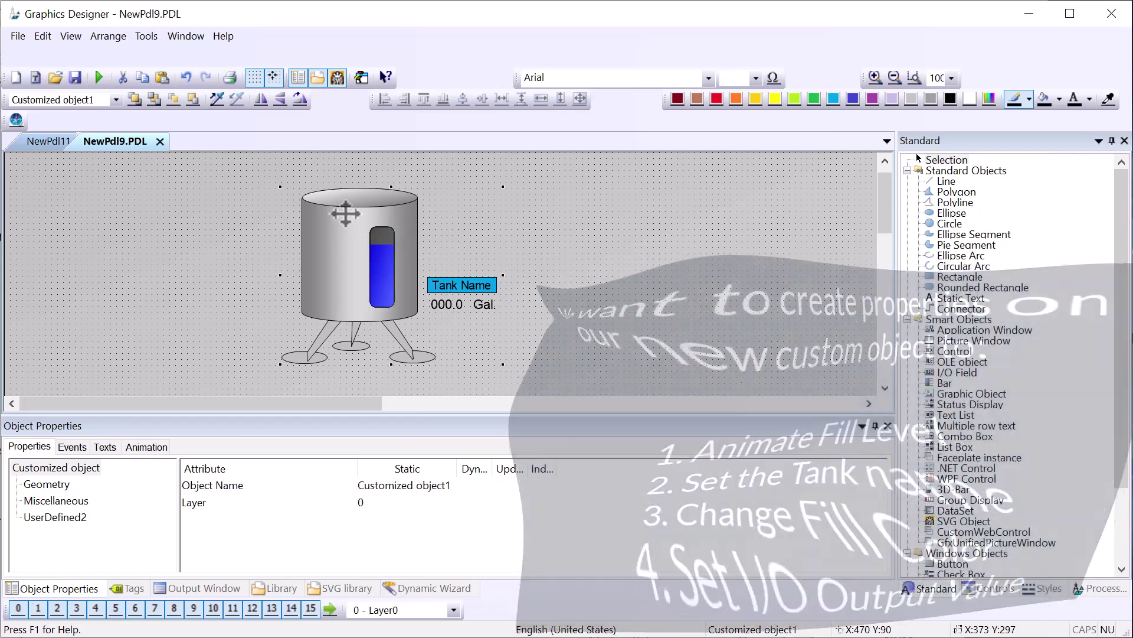
- Open the tank's configuration dialog, name the object "Special Tank" and rename the UserDefined2 theme to "Tag Assignment"
right_click(346, 214)
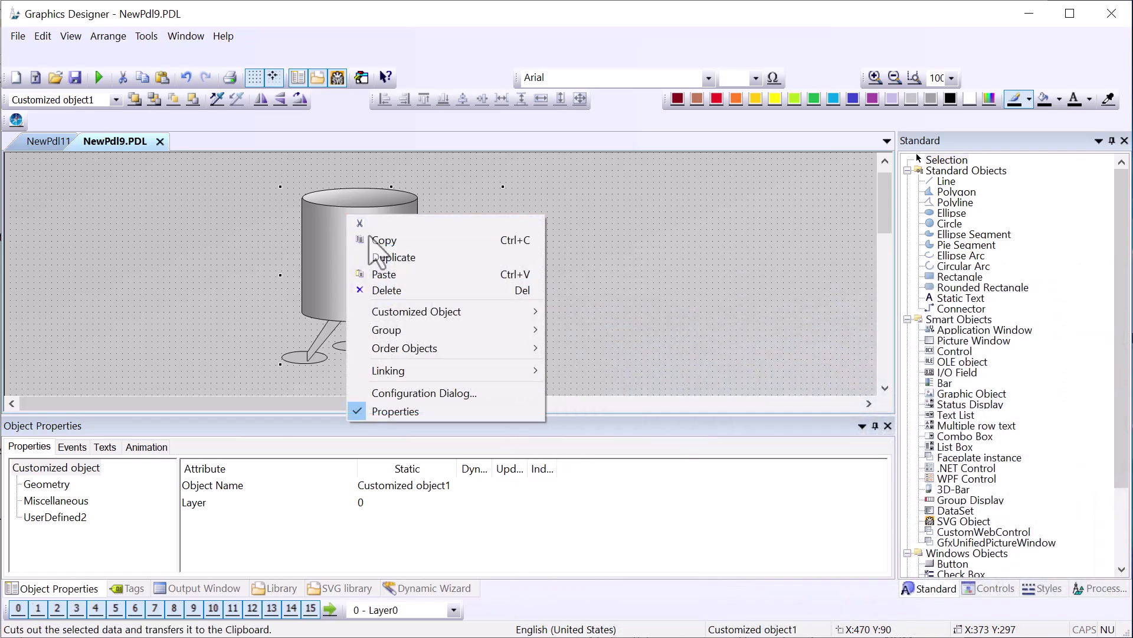
click(419, 394)
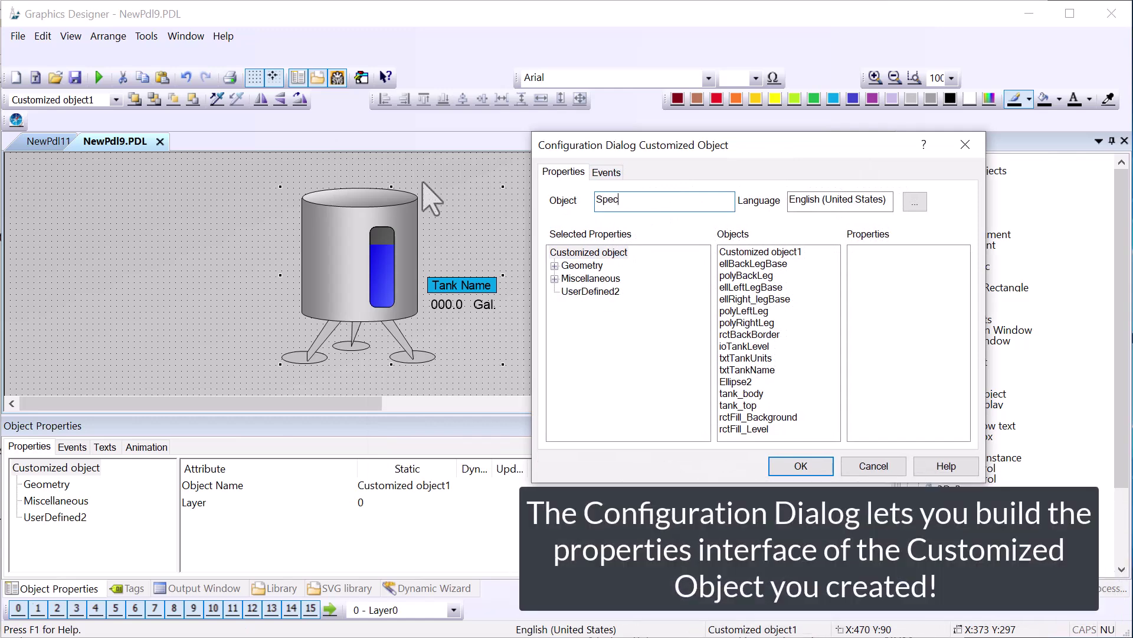
click(607, 290)
right_click(608, 288)
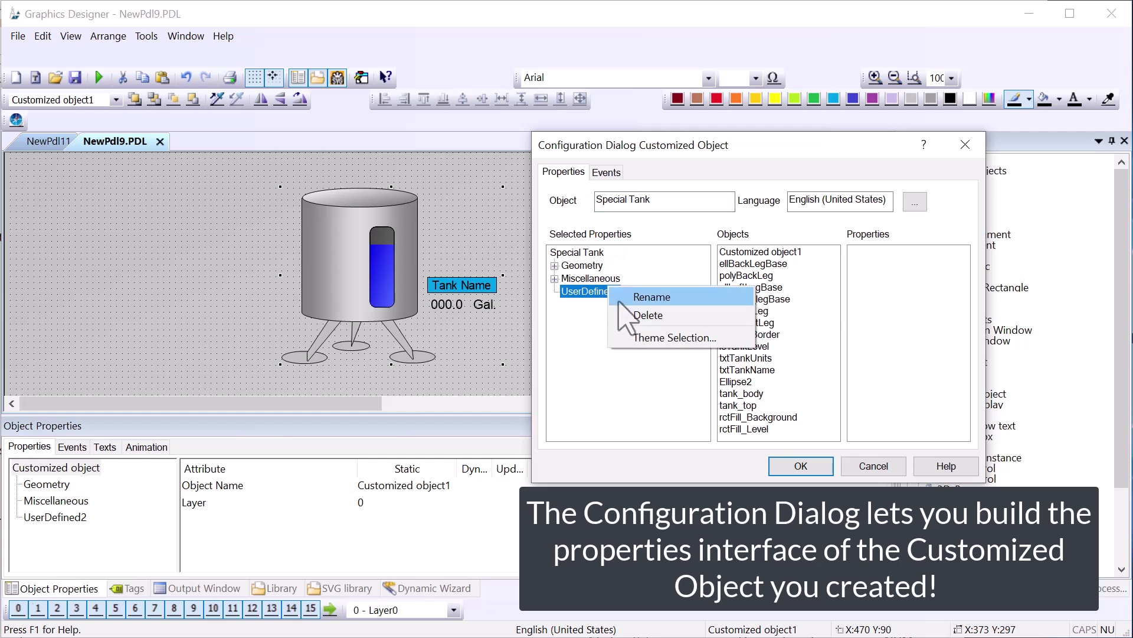
click(618, 300)
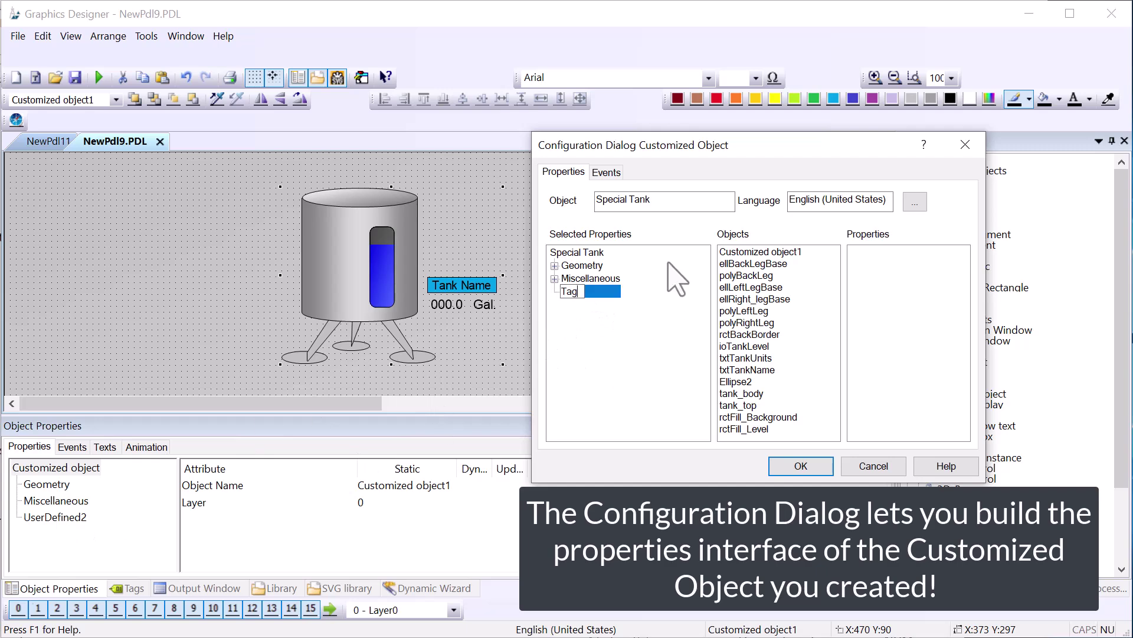
text(Tag Assignment)
key(Return)
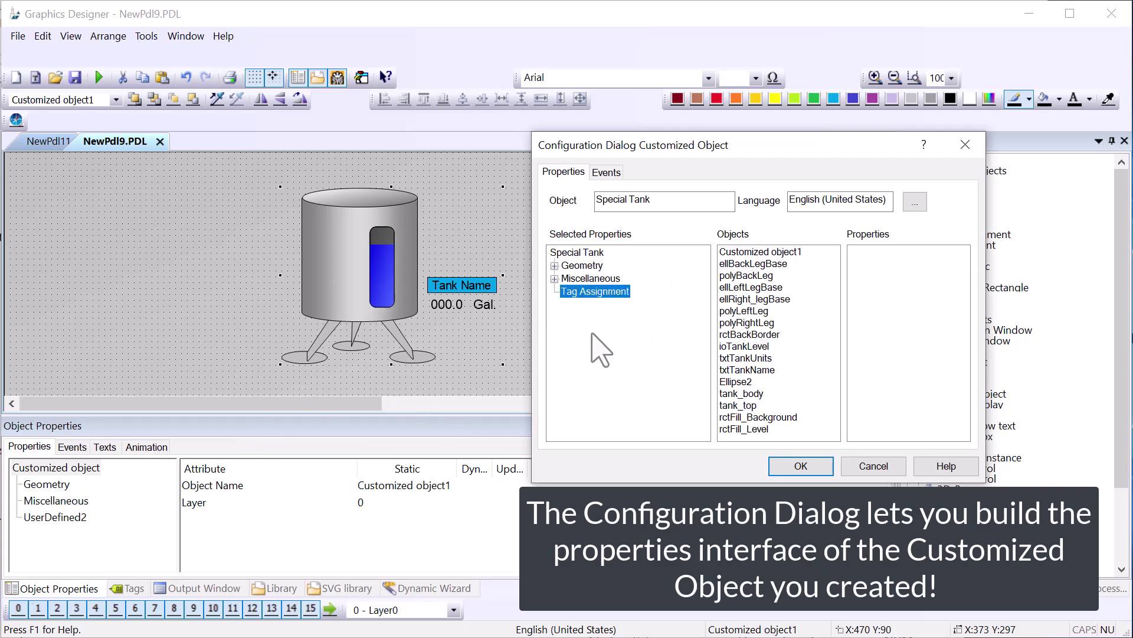
- Add the Output Value property of ioTankLevel to the Tag Assignment theme
click(736, 348)
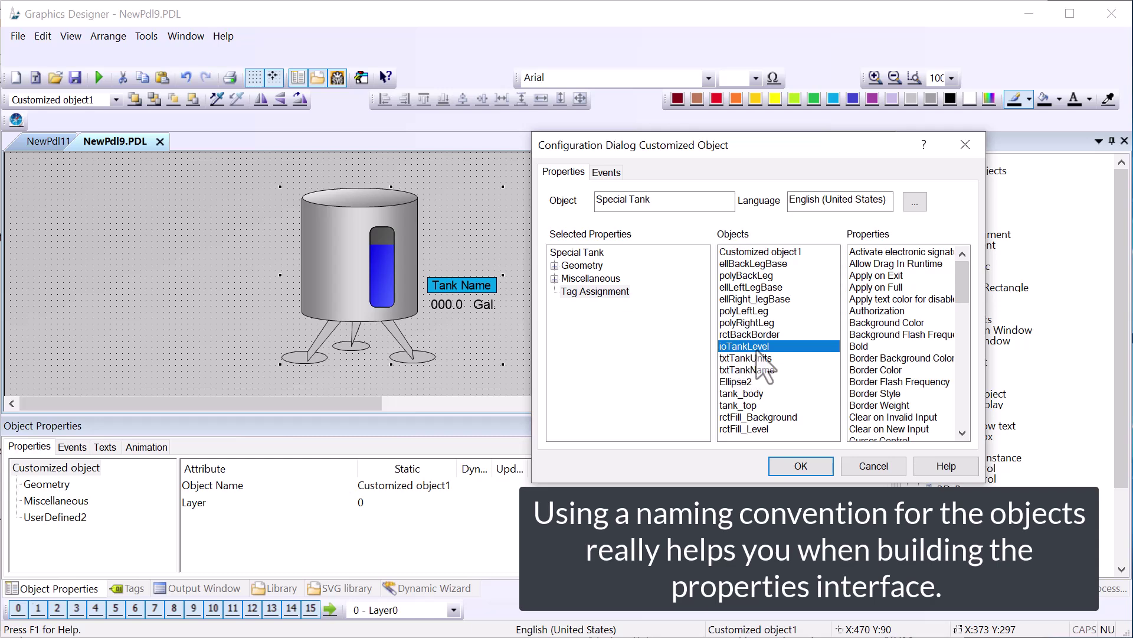
drag(961, 298, 947, 406)
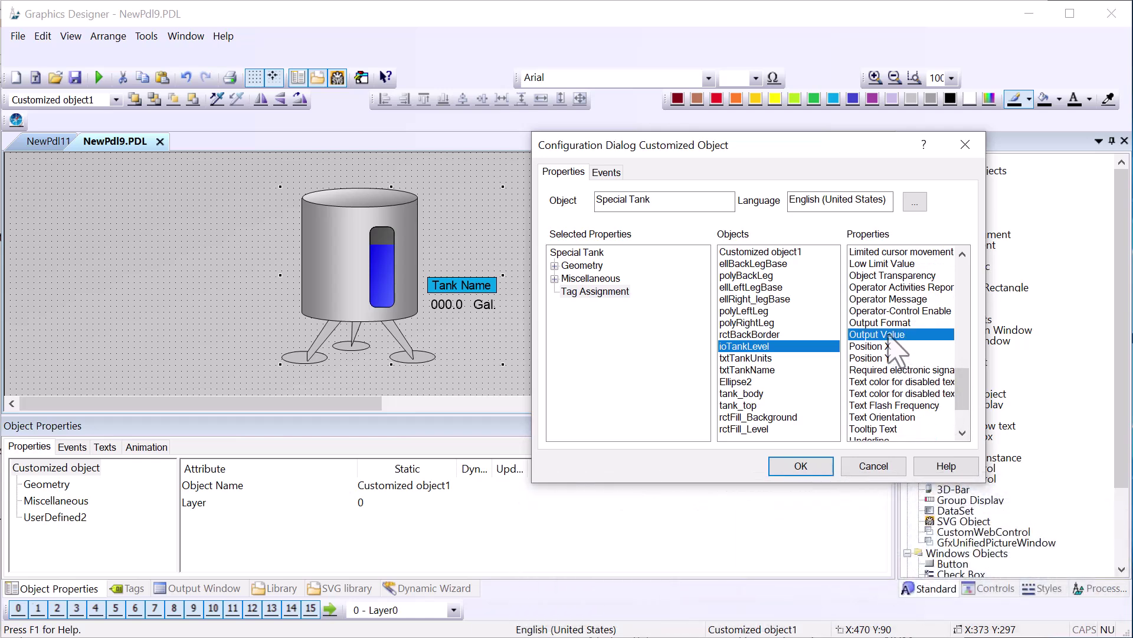
drag(892, 341, 584, 294)
- Set the property name of the added Output Value to "Tank Level" and accept the customized object's configuration
right_click(593, 305)
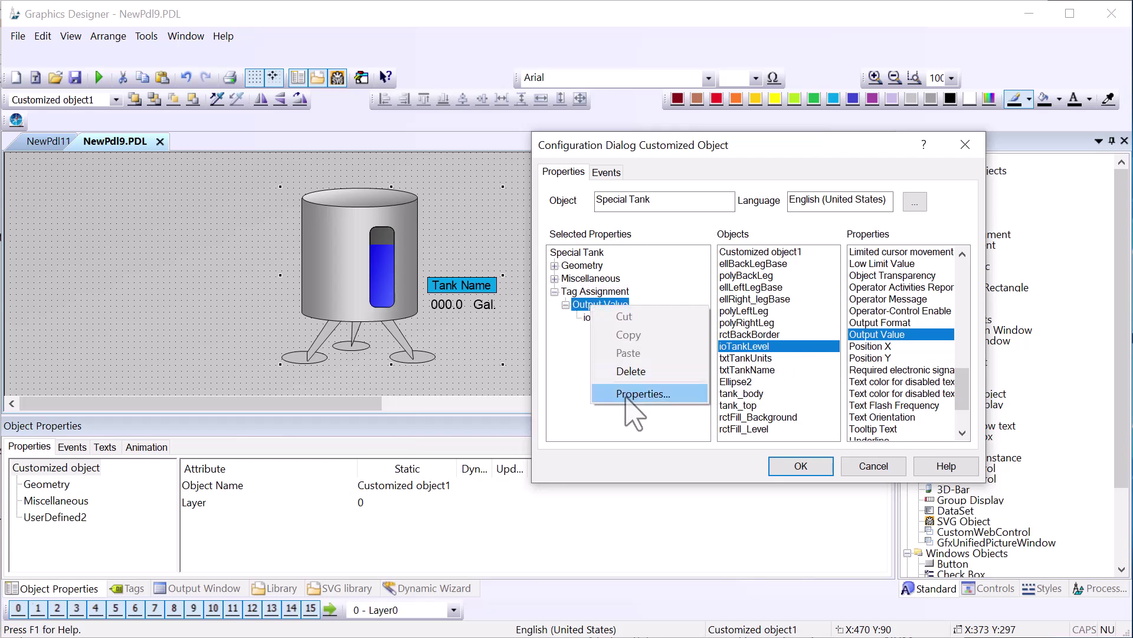
click(627, 394)
drag(631, 218, 658, 220)
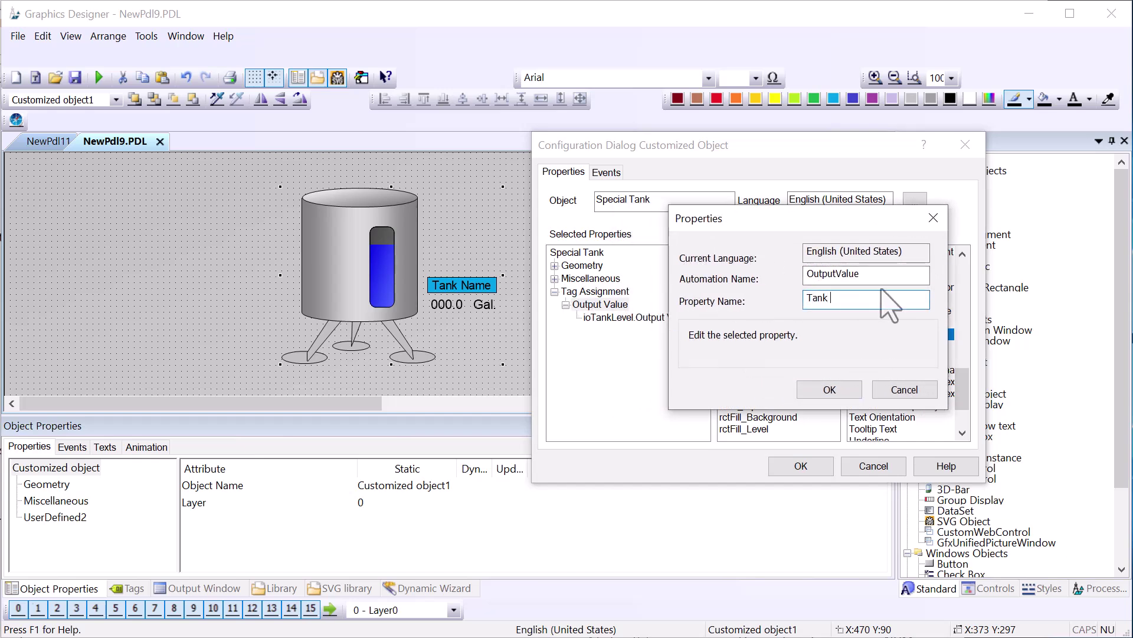
click(838, 387)
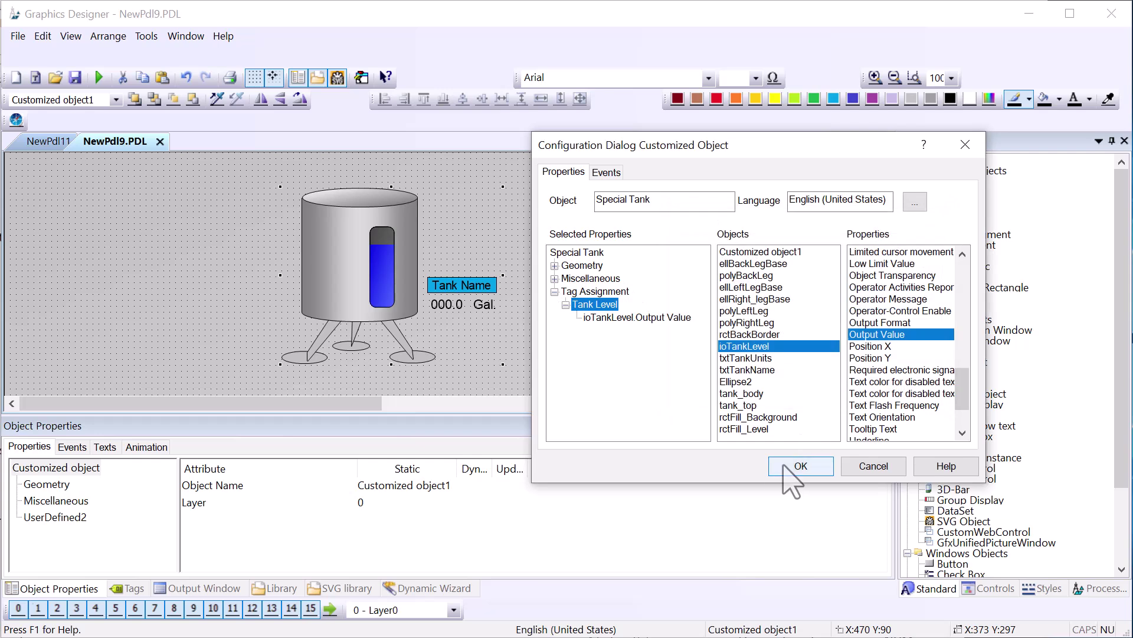
click(795, 466)
- Set the Tank Level attribute's static value to 55 under Special Tank's Tag Assignment properties
click(66, 517)
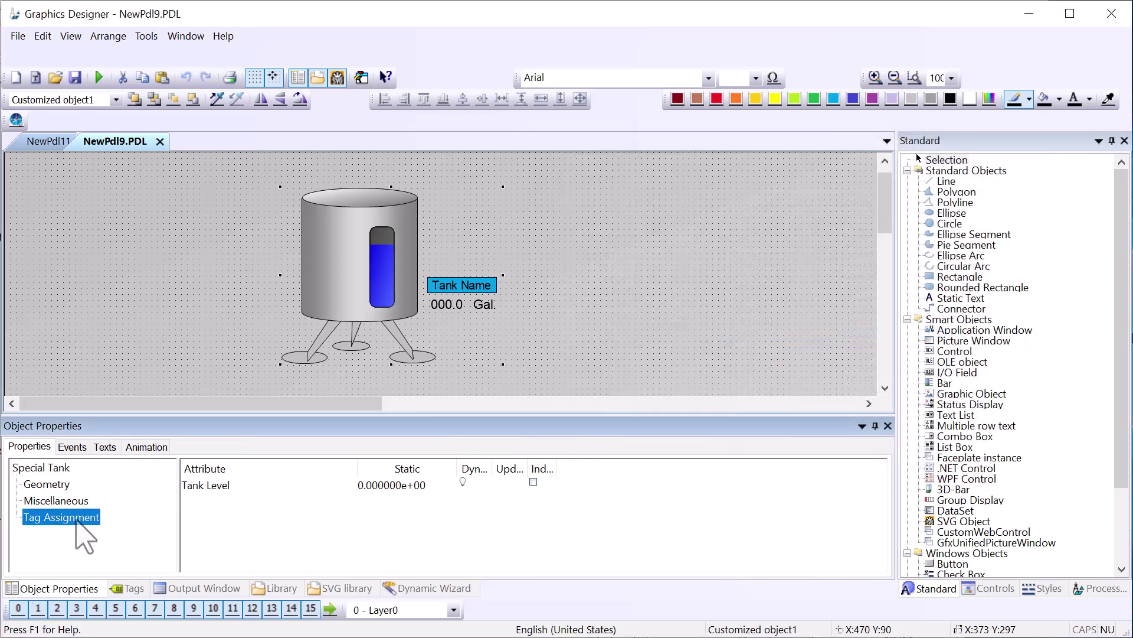
click(49, 468)
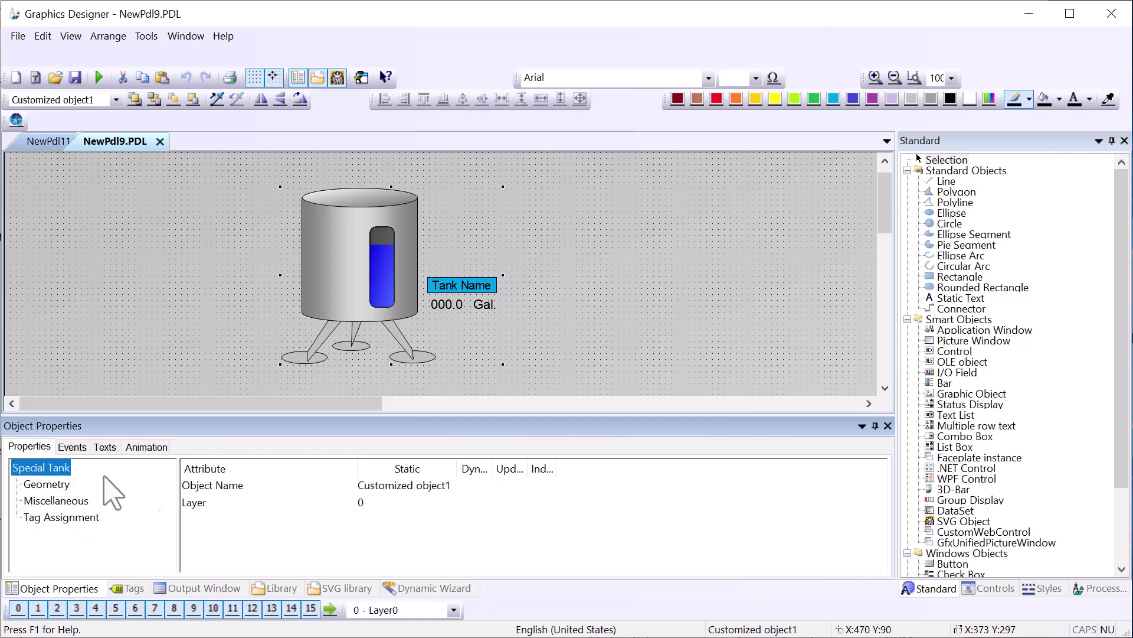
click(51, 518)
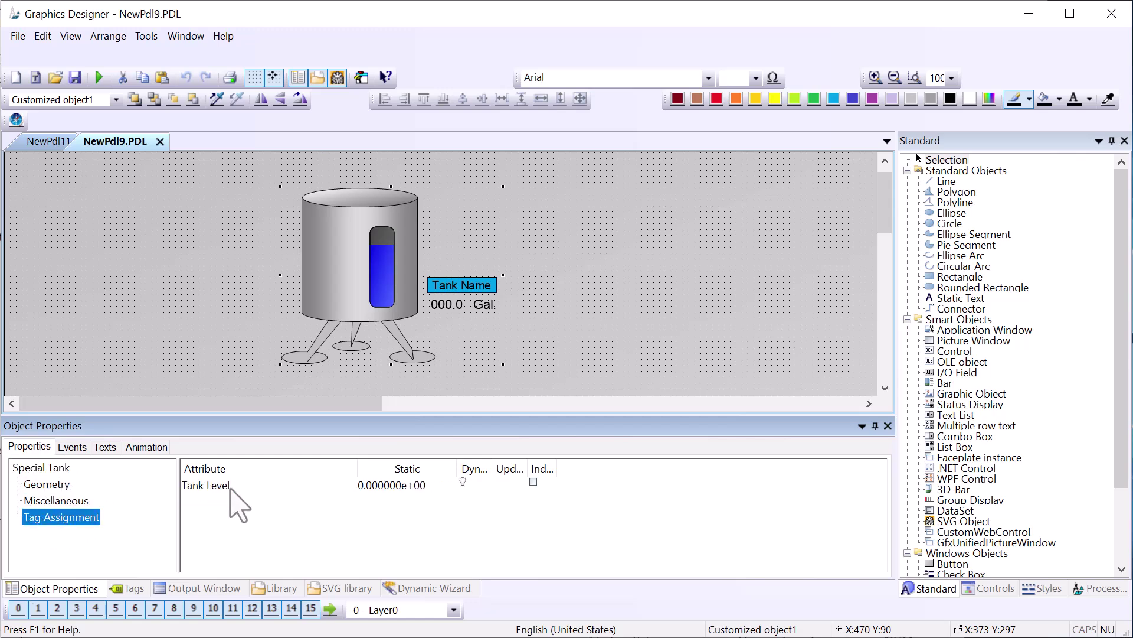
click(387, 487)
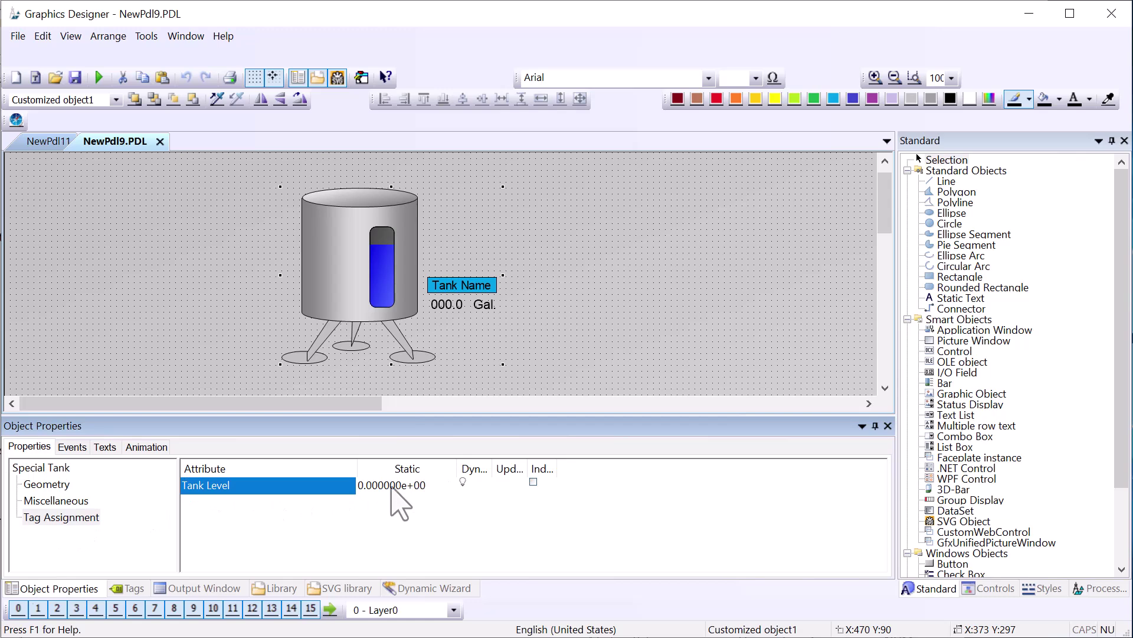
double_click(390, 486)
text(5)
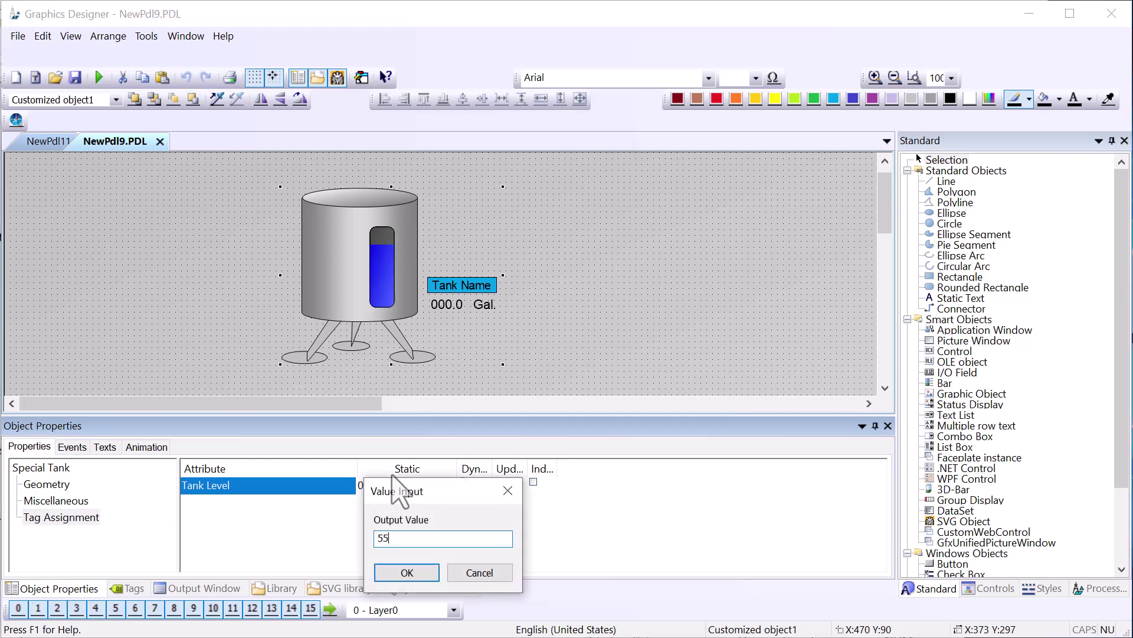
text(5)
key(Return)
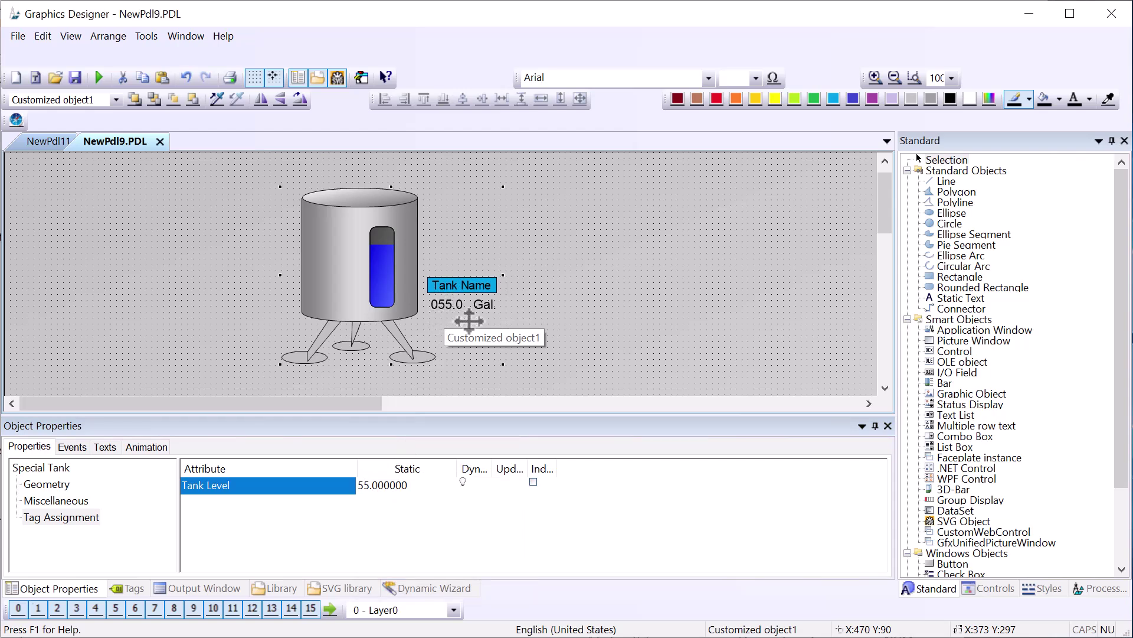
- Reopen the tank's configuration dialog and add the Colors, Styles and Font themes to its selected properties
right_click(347, 265)
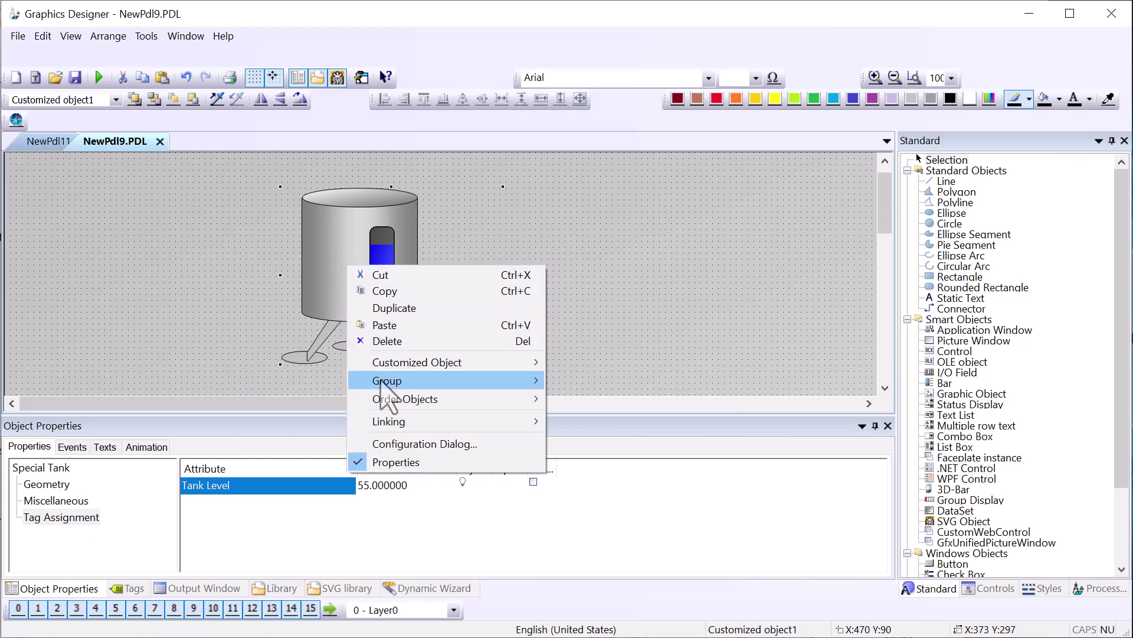
click(389, 444)
drag(565, 159, 803, 110)
right_click(640, 284)
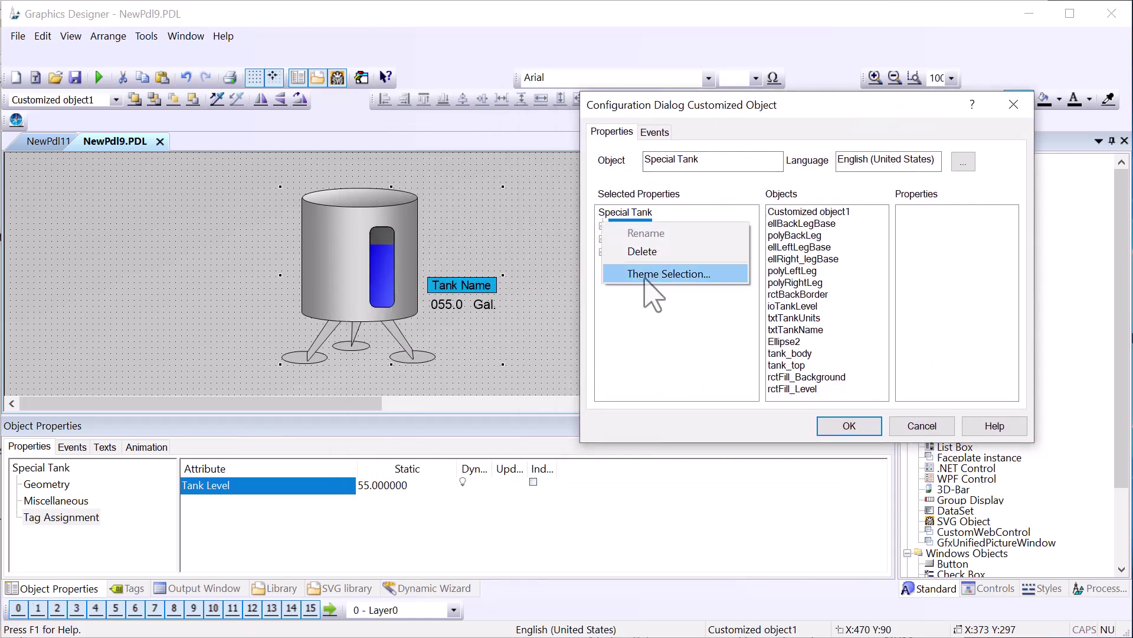
click(637, 278)
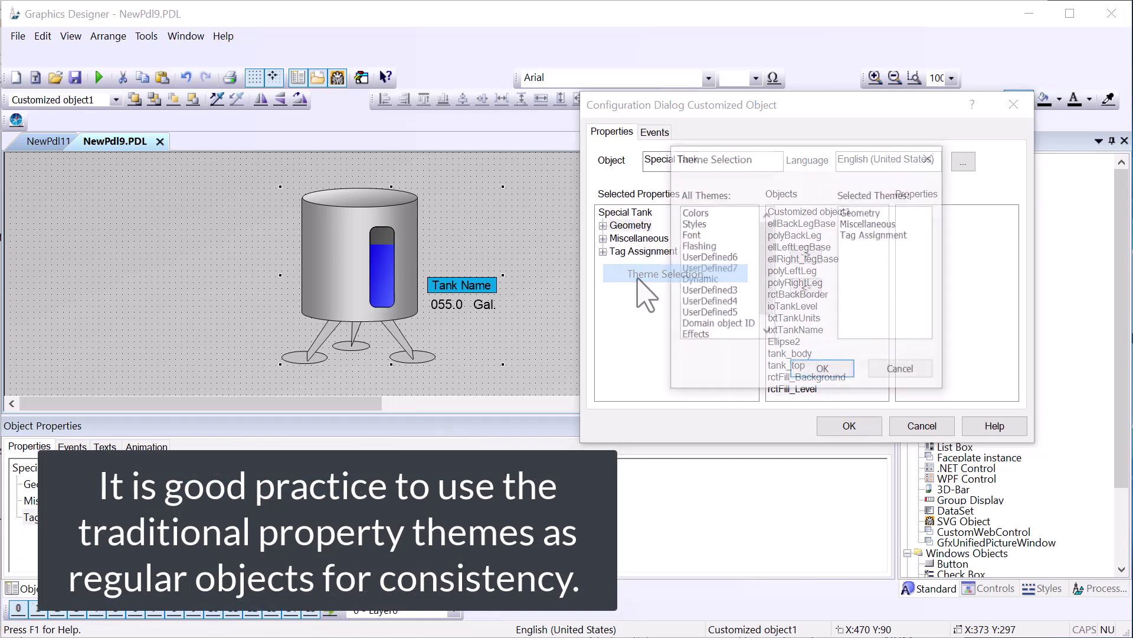
drag(751, 140, 795, 267)
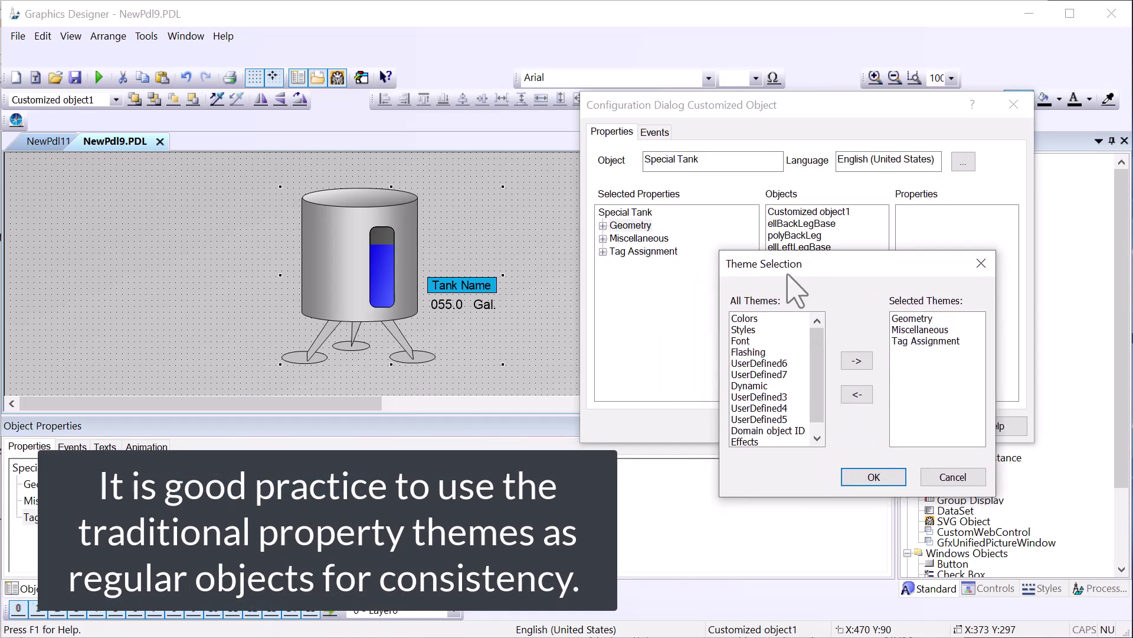
click(745, 318)
click(856, 360)
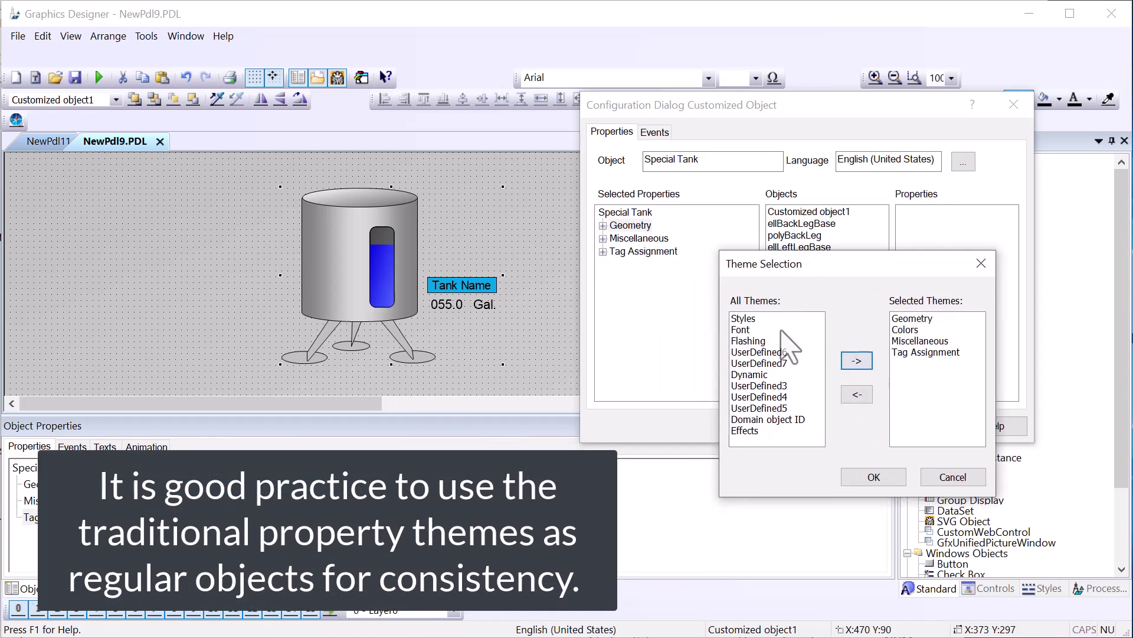
click(850, 357)
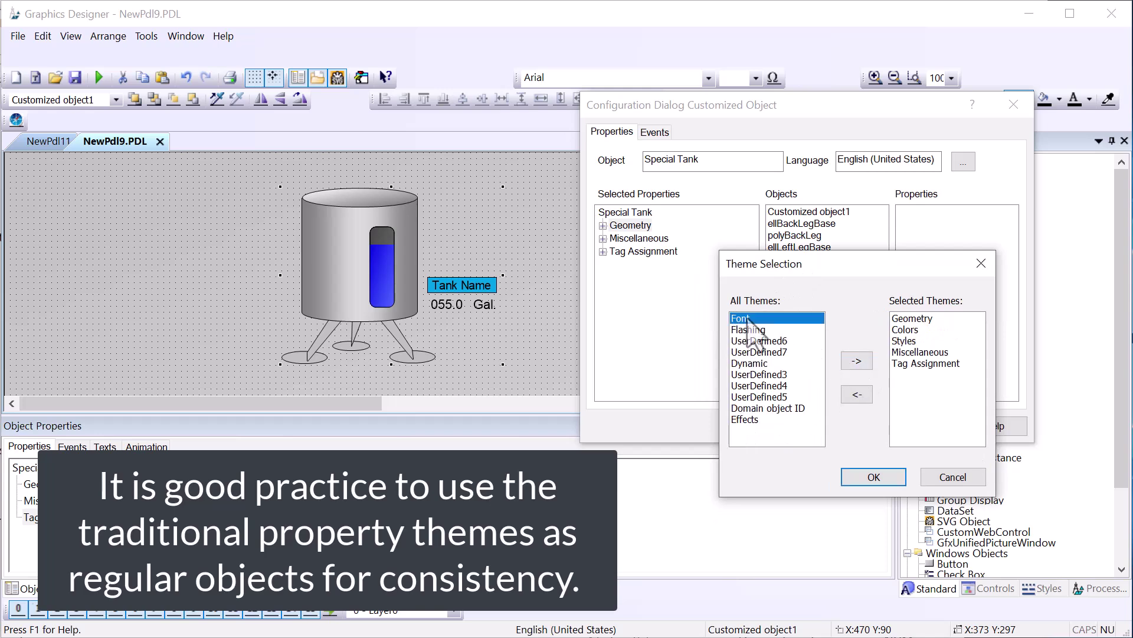
click(856, 361)
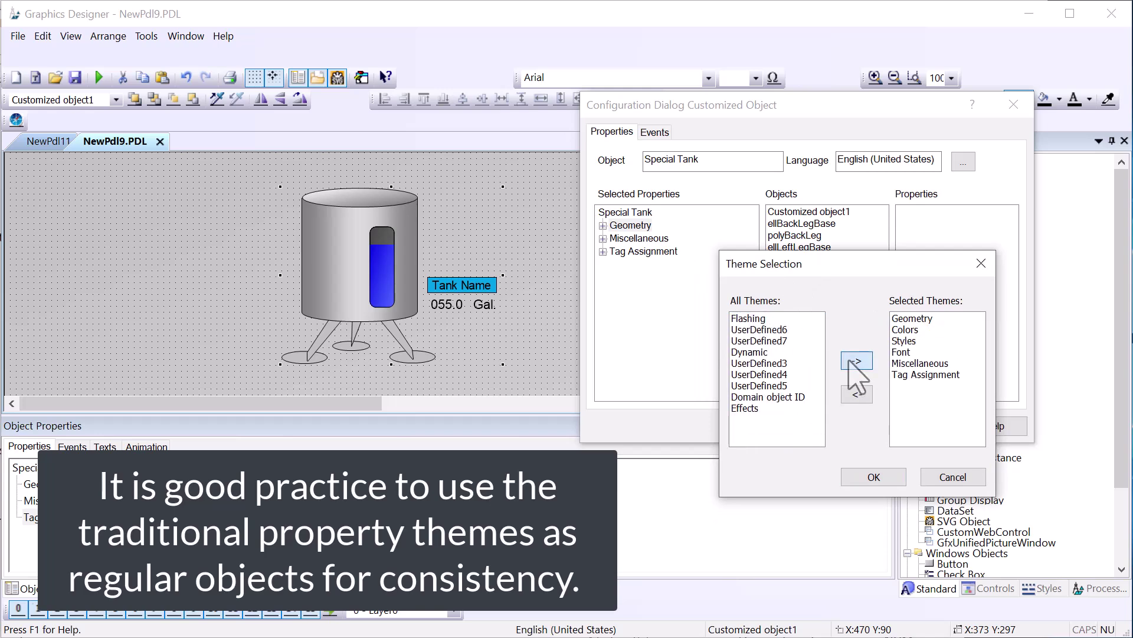
click(874, 477)
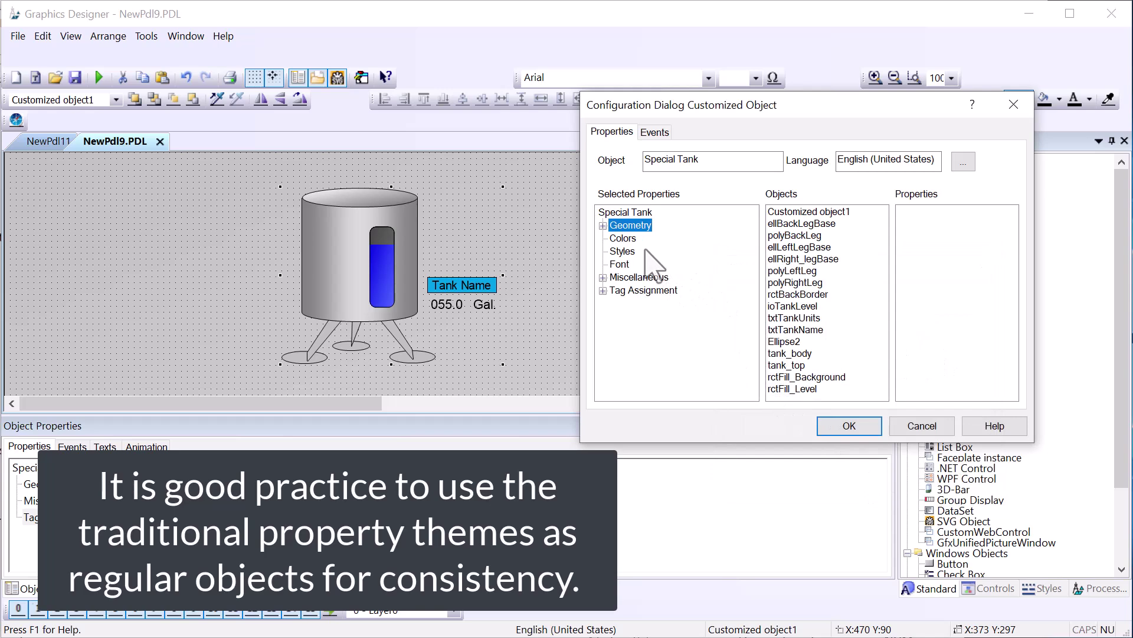
- Add the Background Color property of rctFill_Level to the Colors theme
click(620, 264)
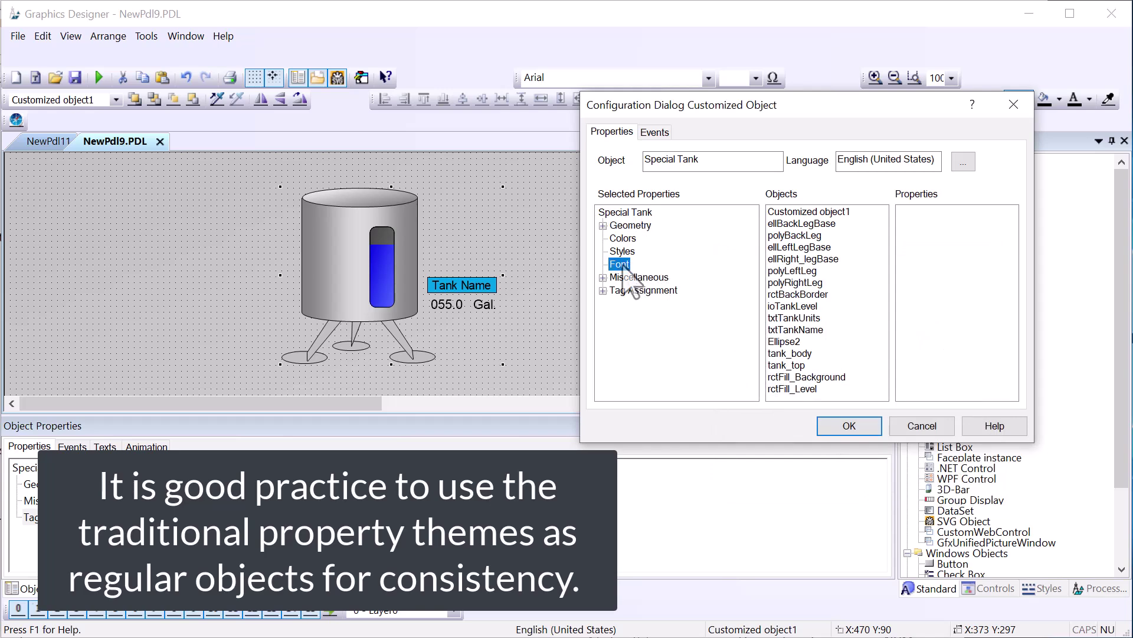
click(623, 251)
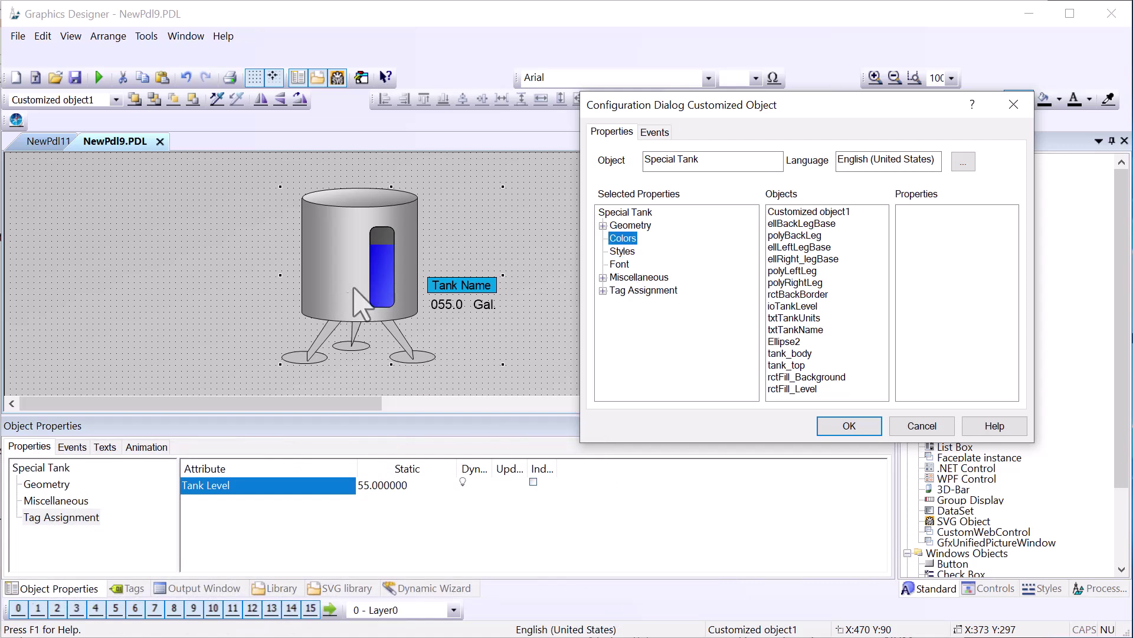
click(786, 391)
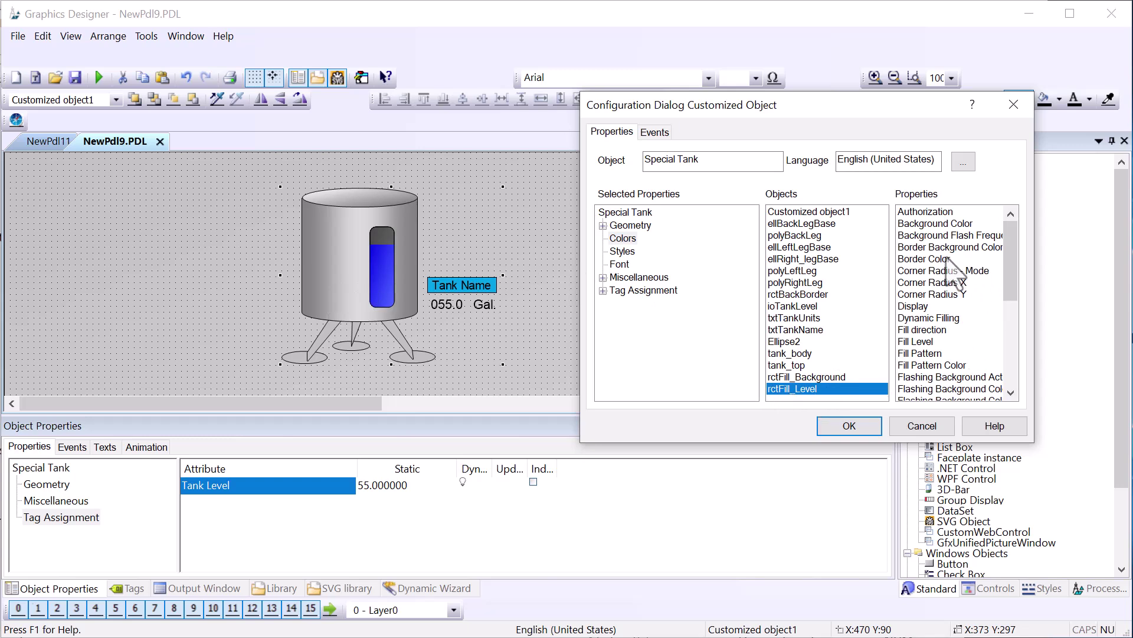
drag(941, 227, 624, 238)
- Set the property name of the added Background Color to "Fill Level Color", keeping its automation name BackColor
click(678, 251)
right_click(678, 252)
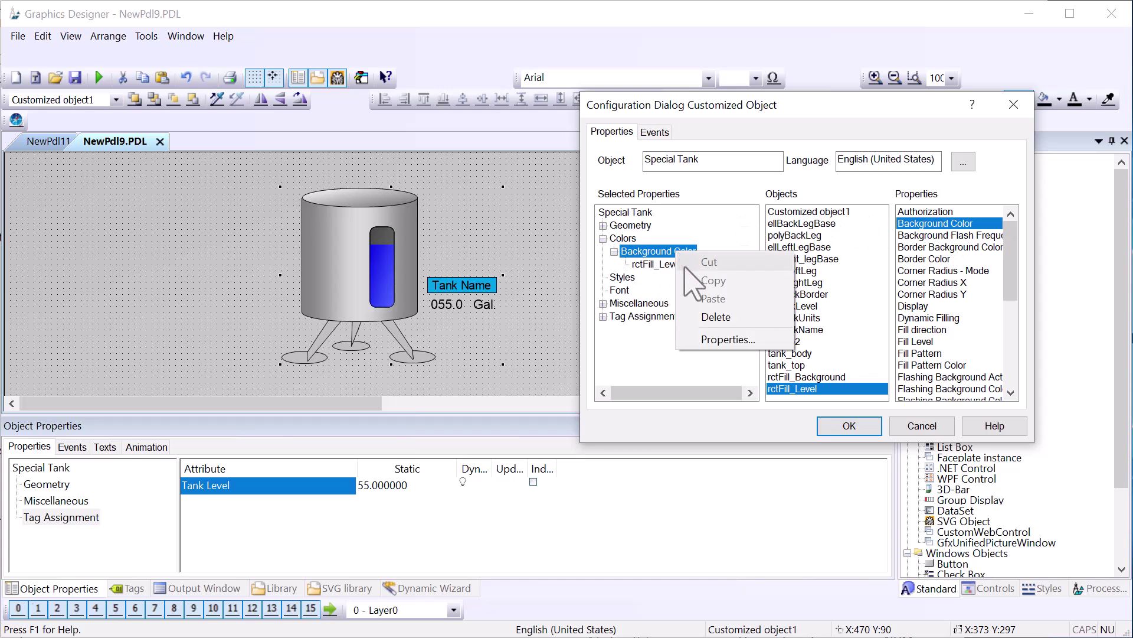
click(715, 342)
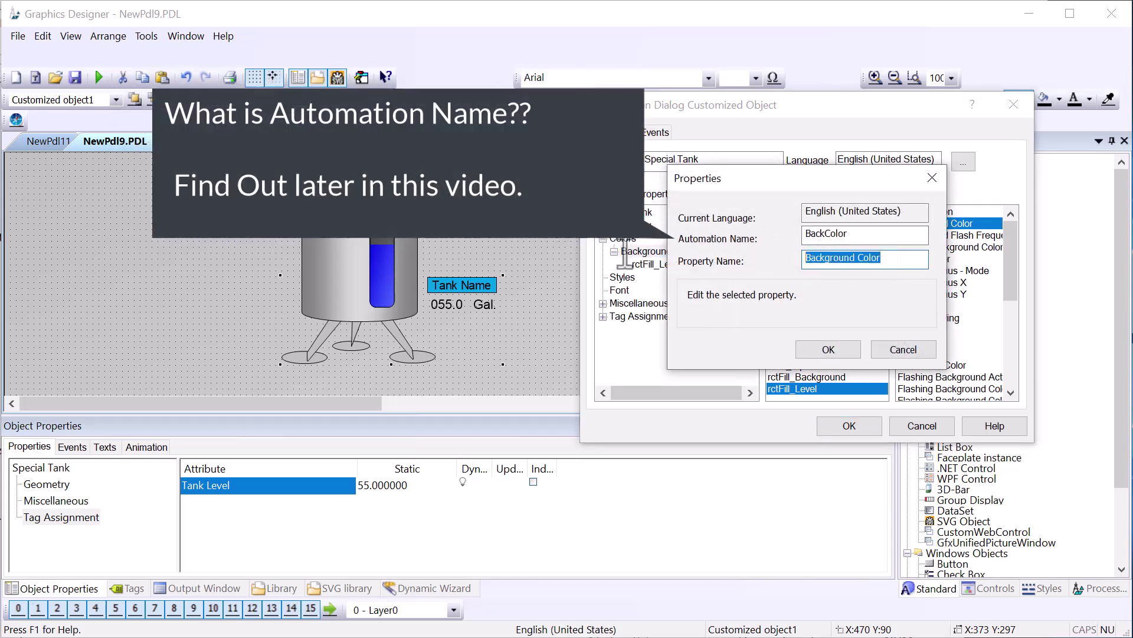
text(Fill Lev)
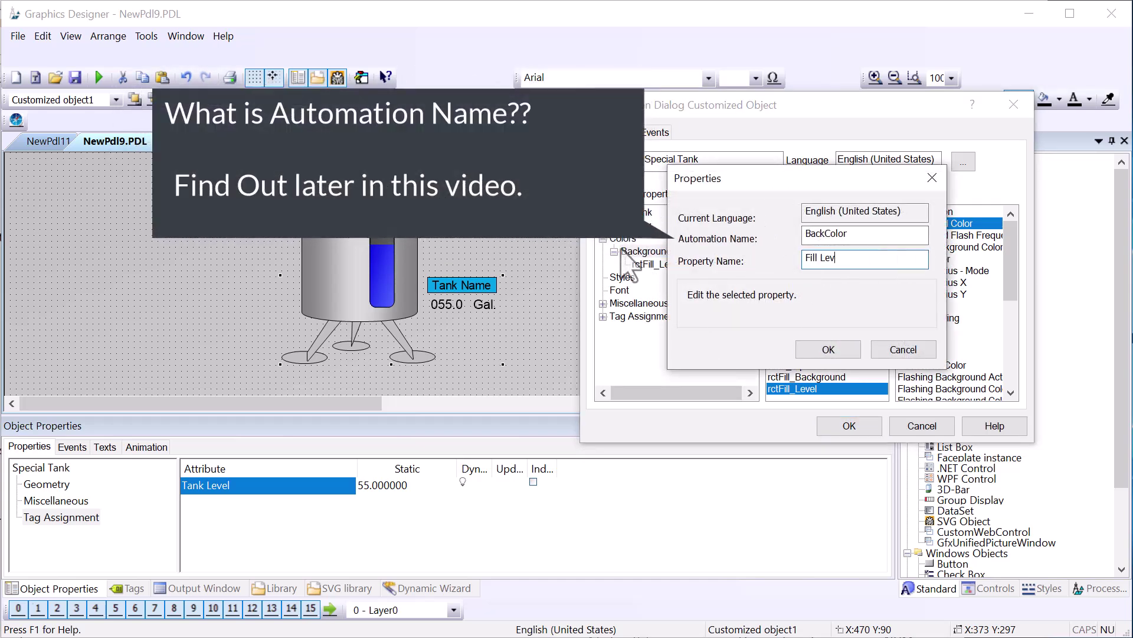
text(el Color)
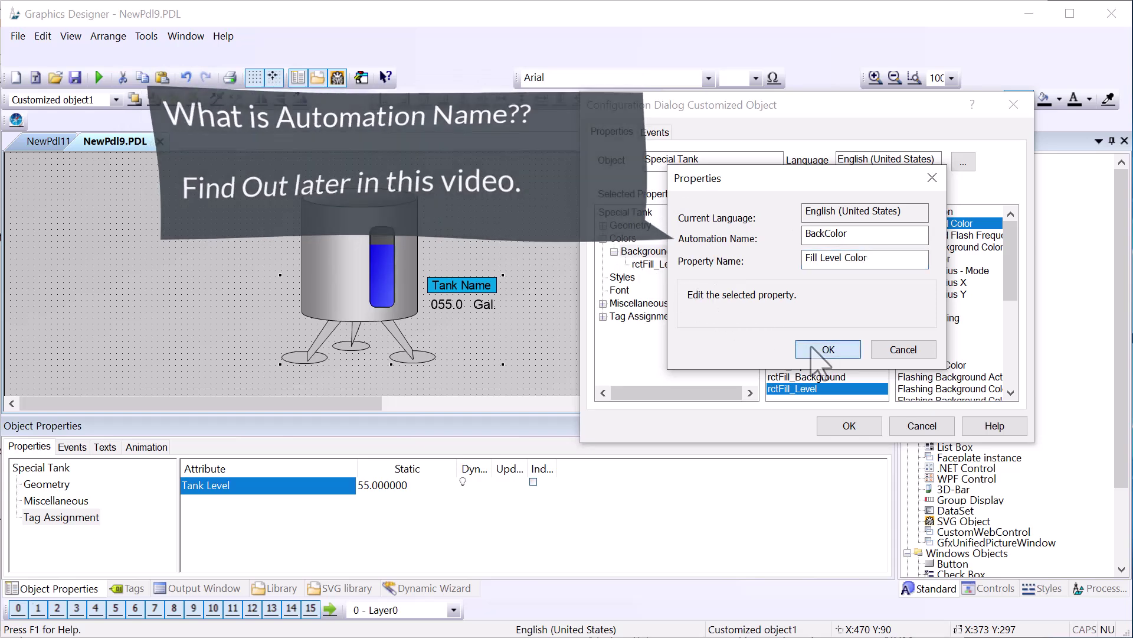
click(828, 349)
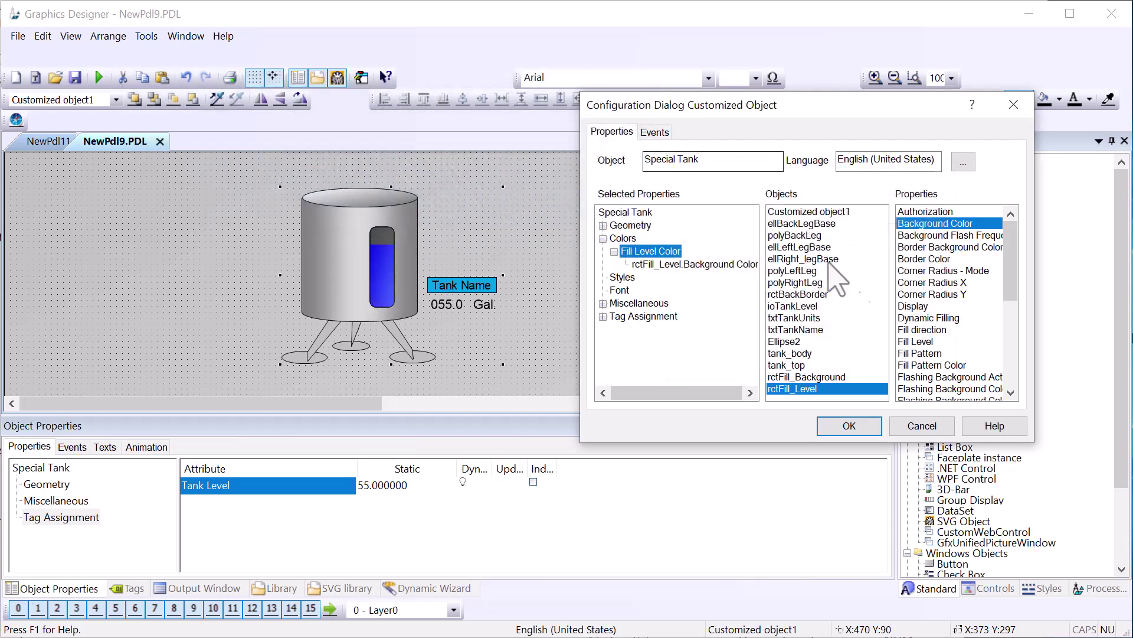
- Add rctFill_Level's Fill Pattern Color property to the Colors theme and txtTankName's Text property to the Font theme
click(950, 365)
drag(952, 367, 628, 254)
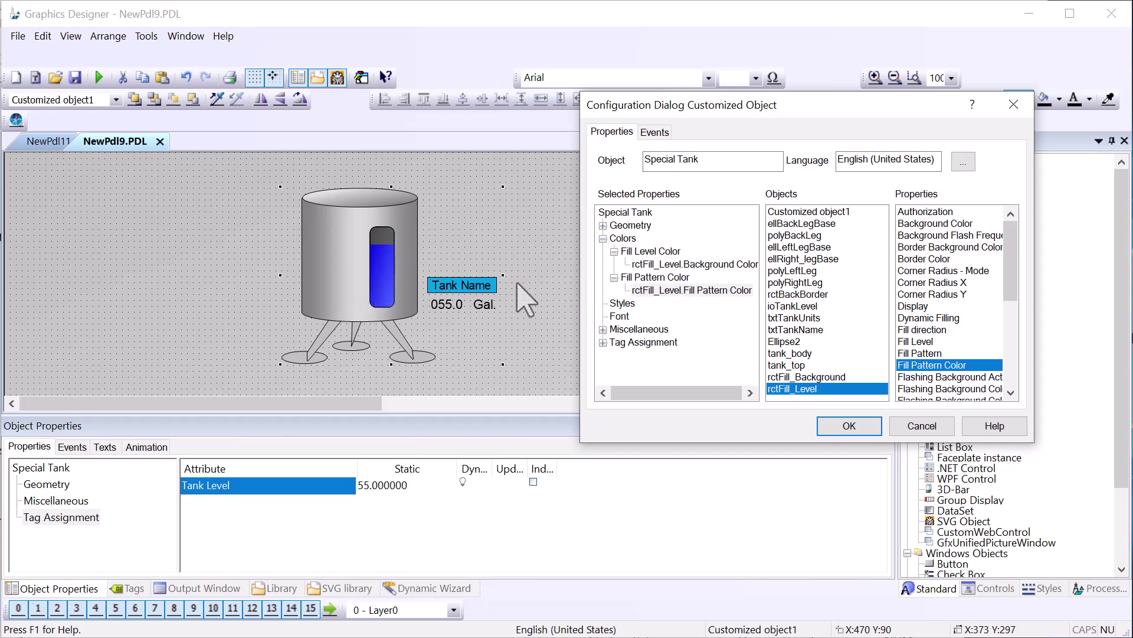
click(801, 331)
scroll(945, 354, down, 8)
click(909, 330)
drag(903, 333, 619, 318)
- Set the property name of the added Text property under Font to "Tag Name", keeping its automation name Text
right_click(653, 328)
click(664, 422)
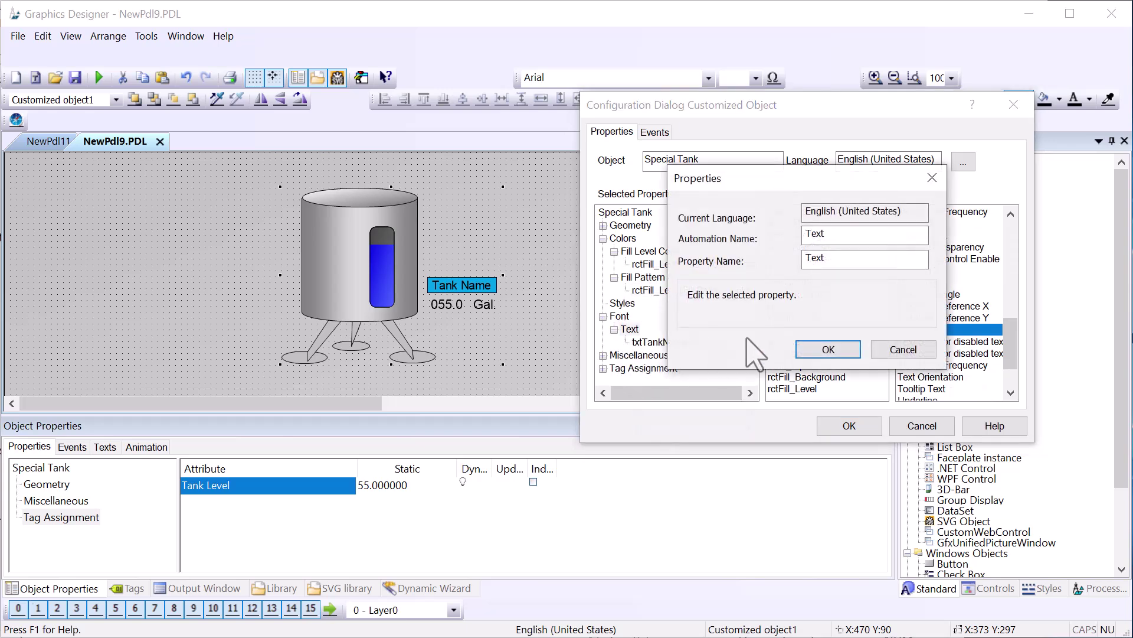
key(shift+Tab)
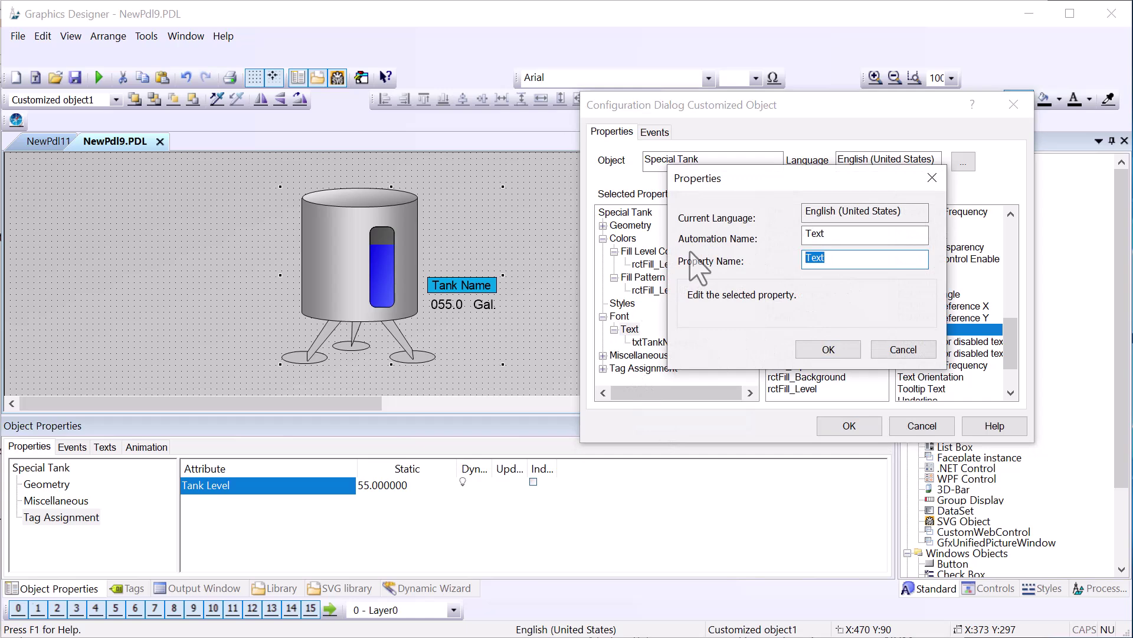
text(Tag Name)
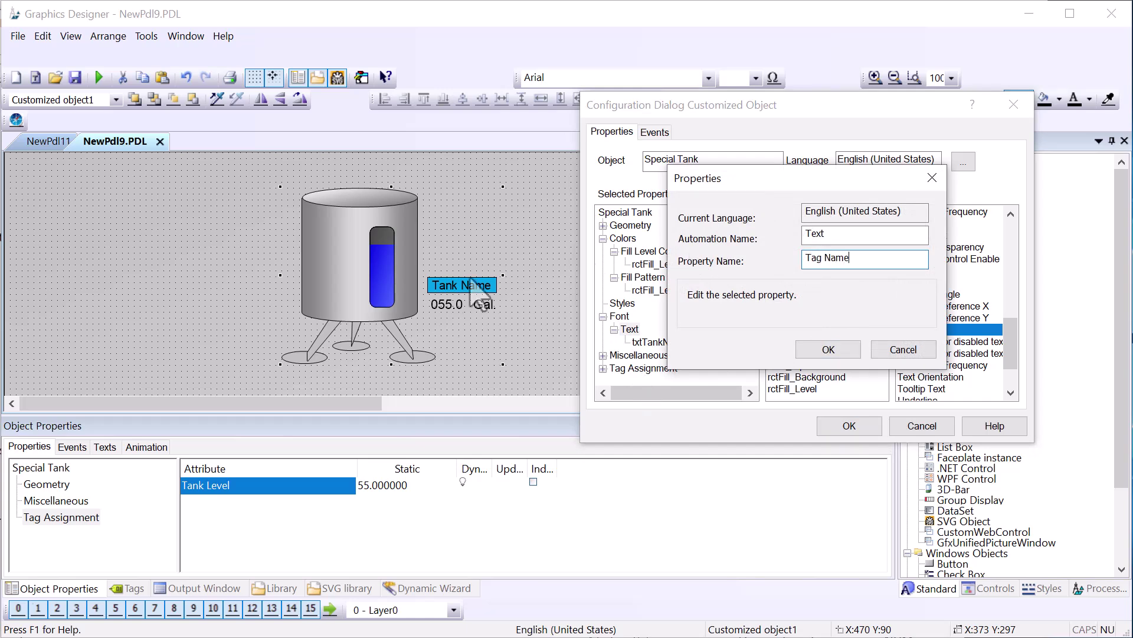
key(Return)
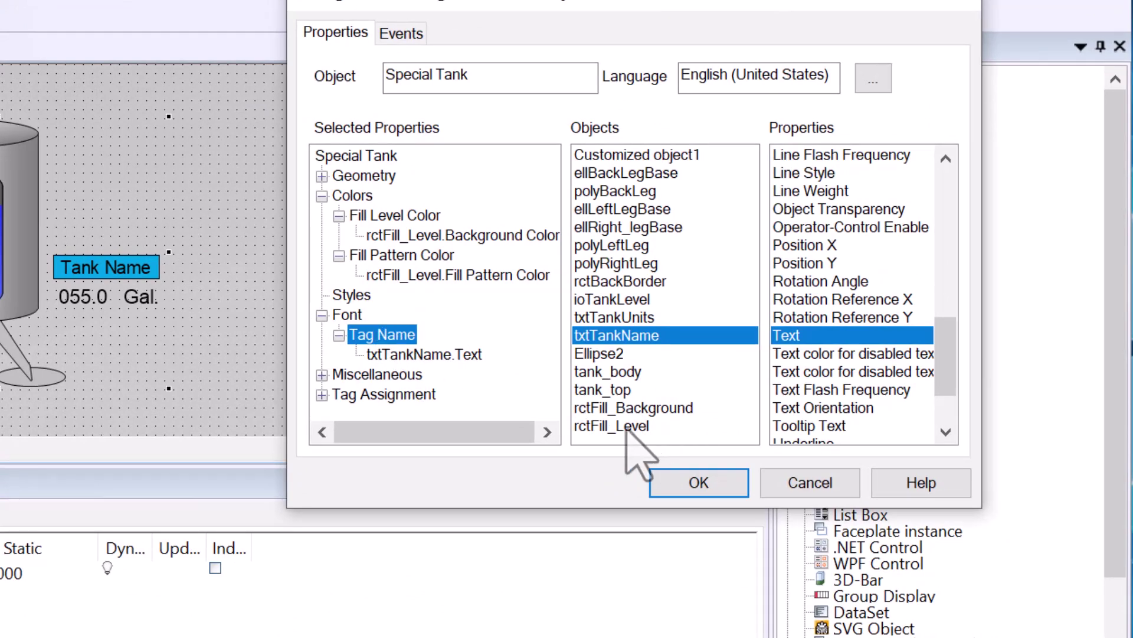
- Link rctFill_Level's Fill Level property to Tank Level under Tag Assignment and apply the configuration
click(627, 426)
click(812, 354)
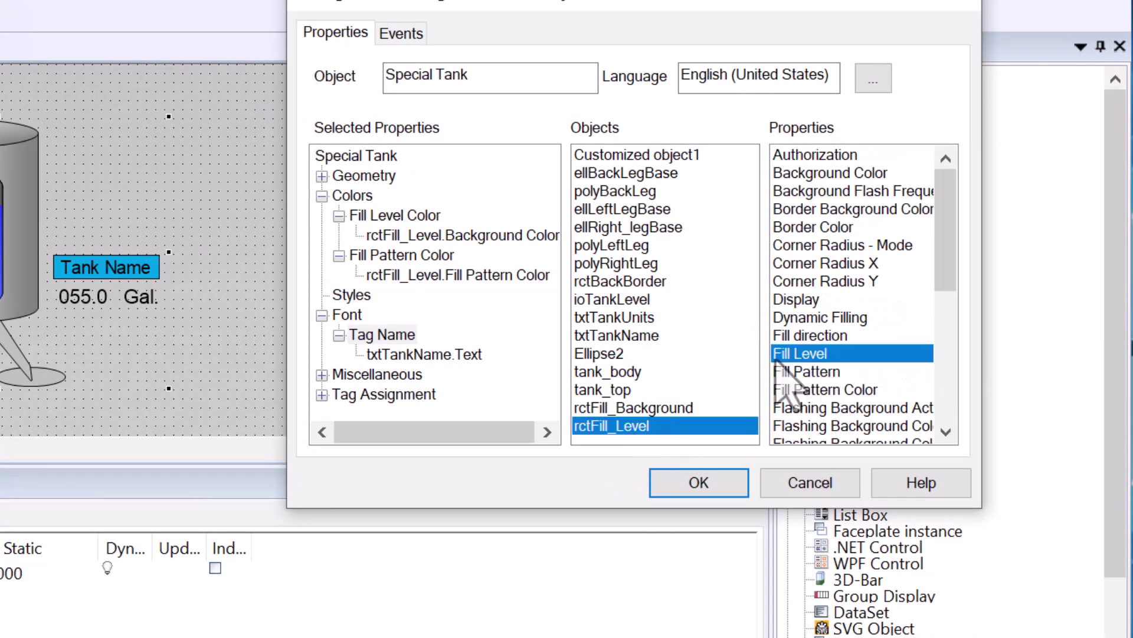
click(322, 395)
click(338, 394)
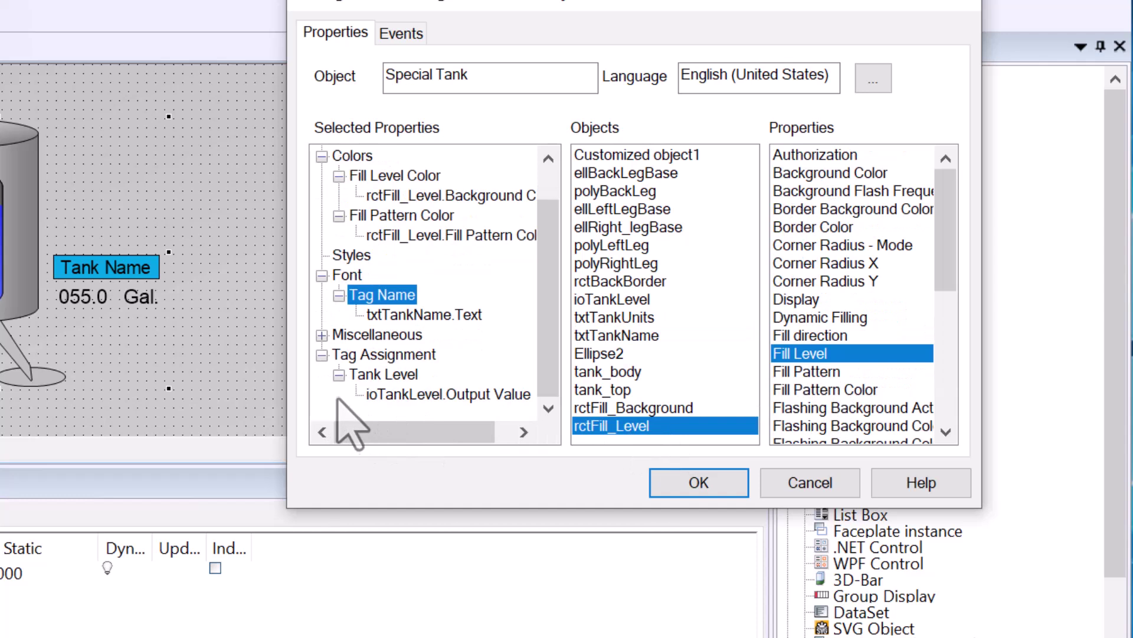
drag(775, 353, 425, 398)
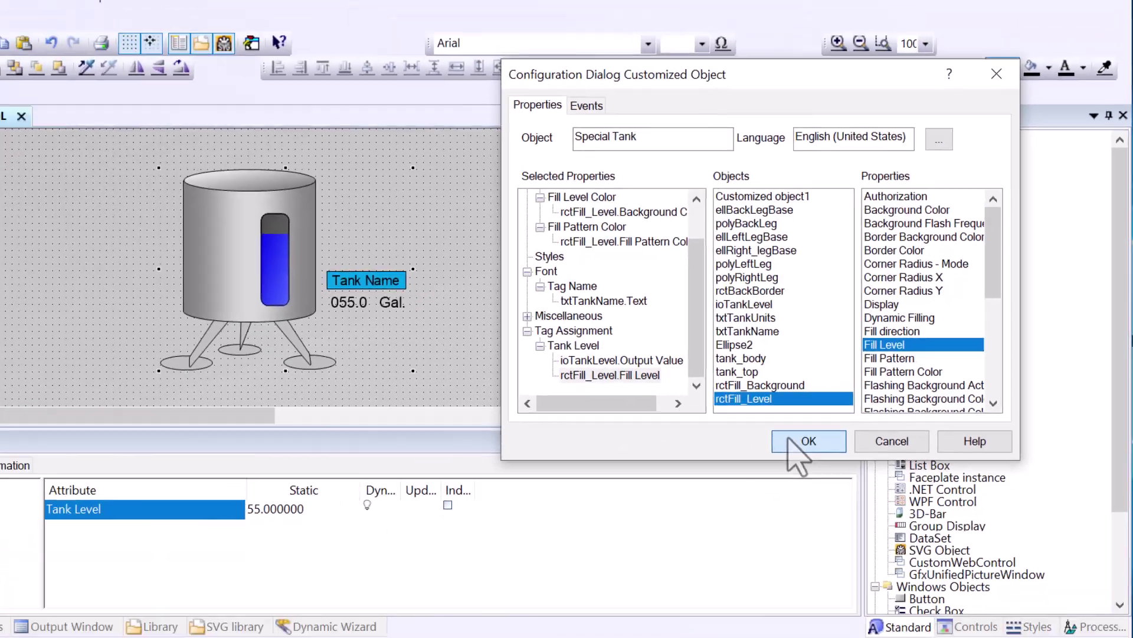
click(794, 442)
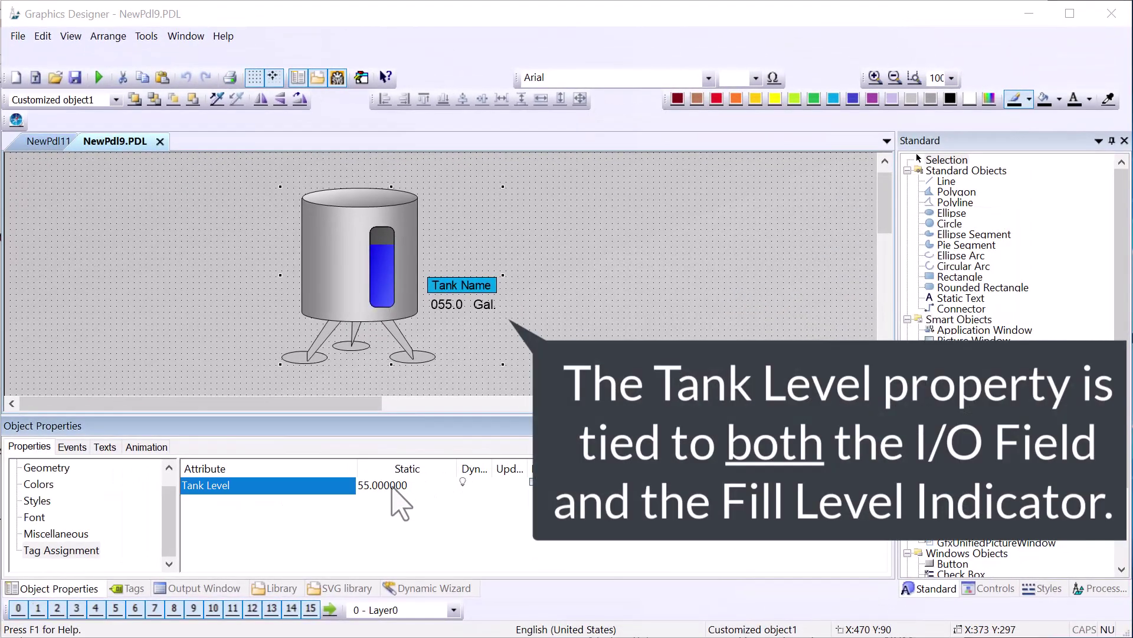
- Test the Tank Level attribute by setting its static value to 66, to 12, and back to 66
double_click(392, 485)
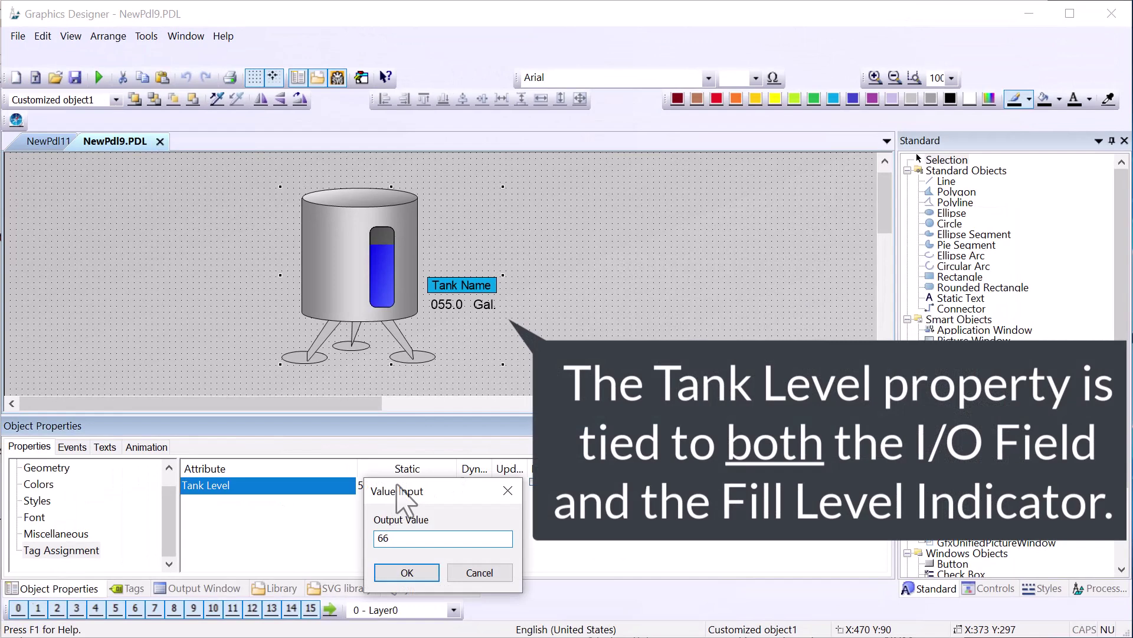
key(Return)
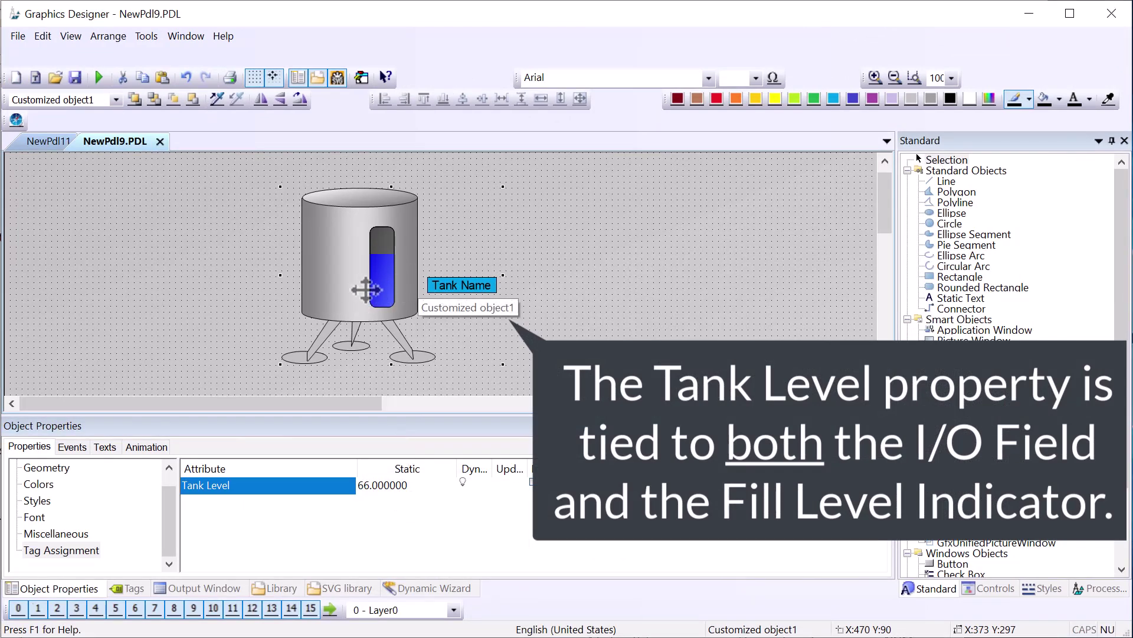
double_click(217, 484)
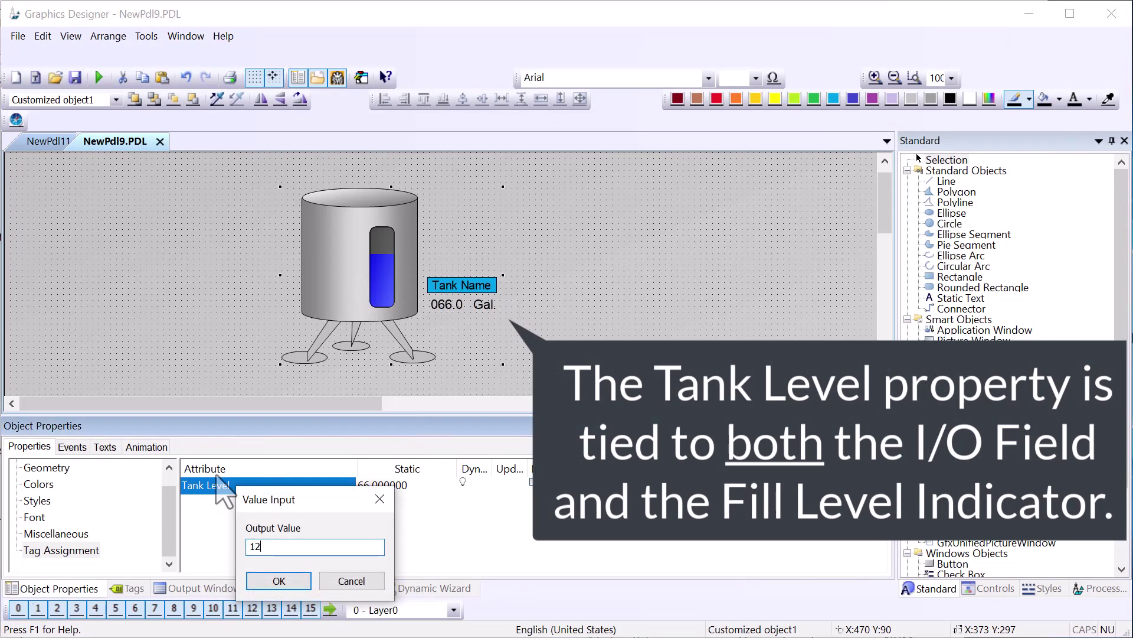
text(12)
key(Return)
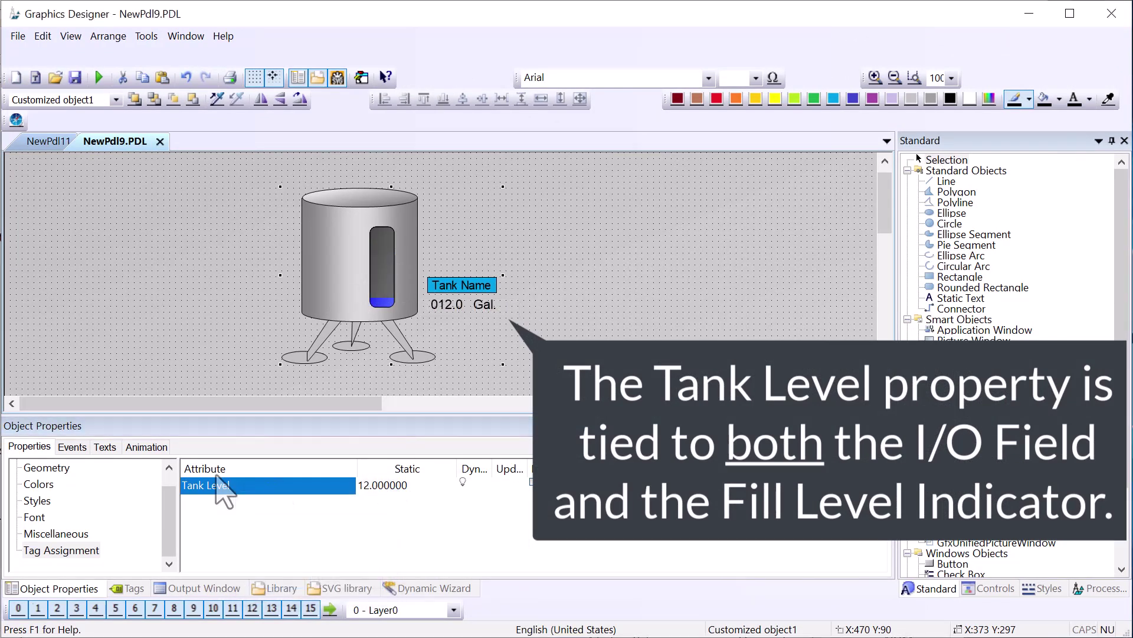
double_click(387, 488)
text(66)
key(Return)
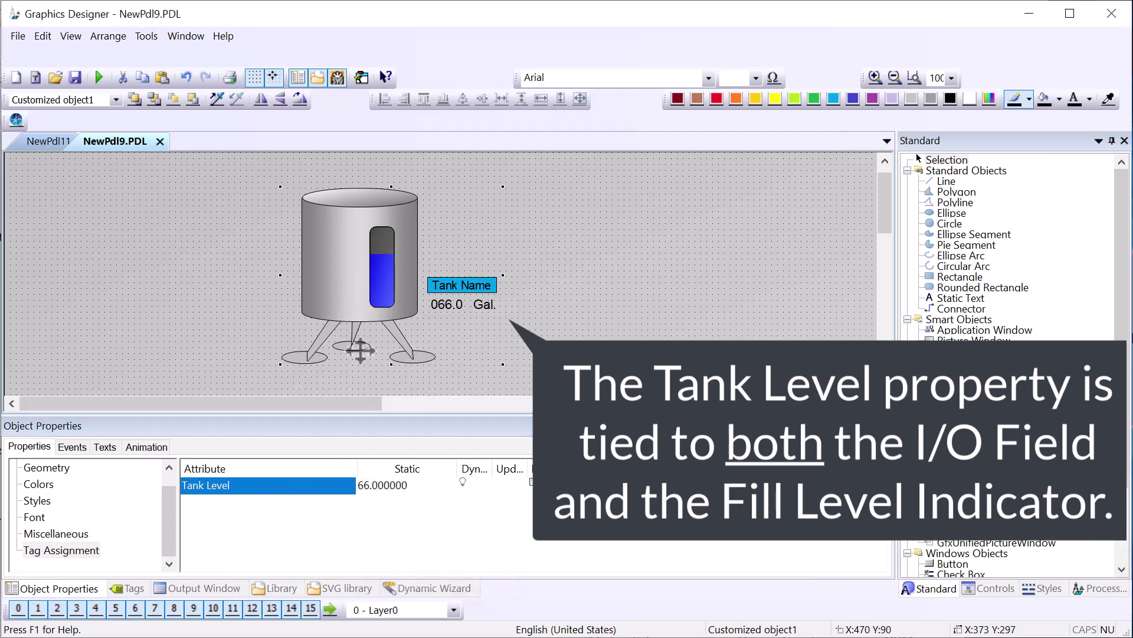
- Reopen the tank's configuration dialog and add ioTankLevel's Font Size property to the Font theme
right_click(367, 250)
click(444, 429)
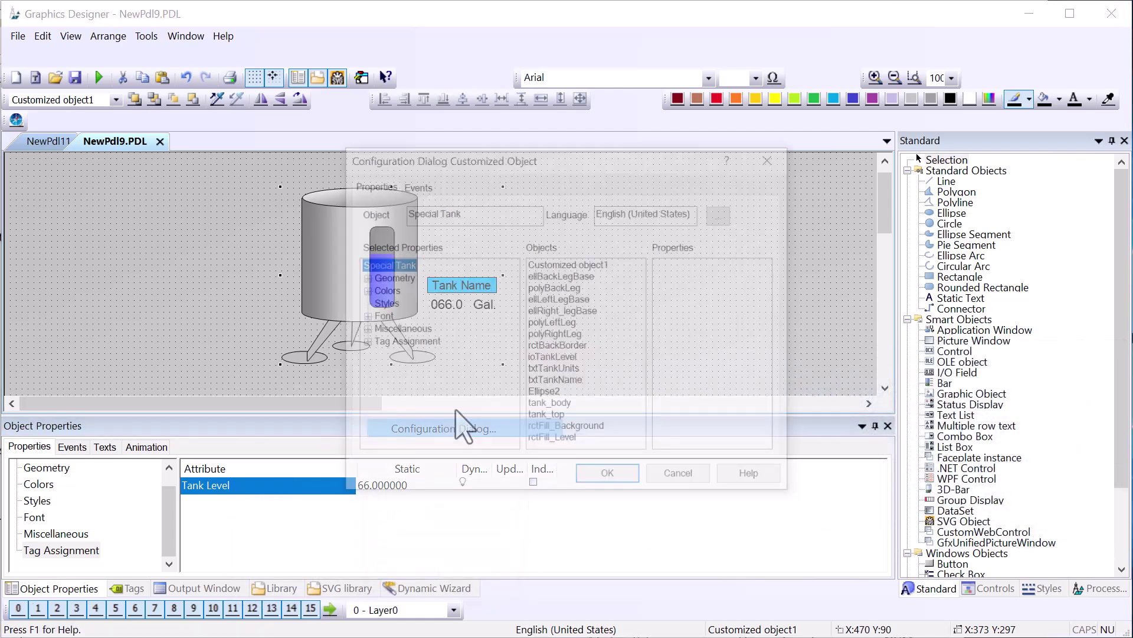
drag(481, 166, 756, 139)
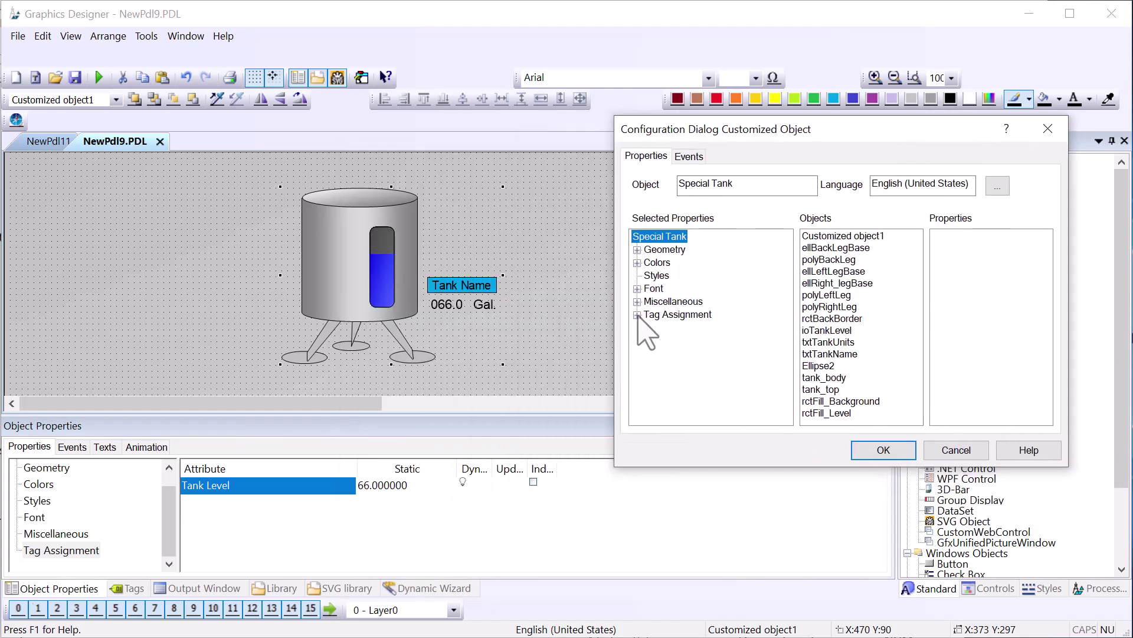
click(648, 327)
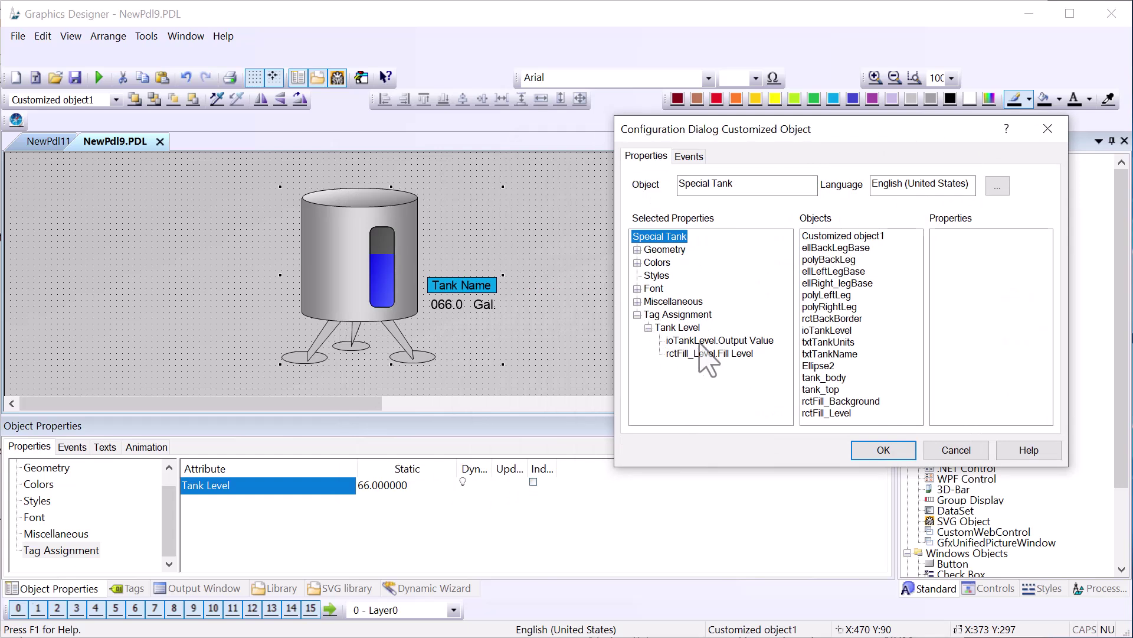
click(637, 288)
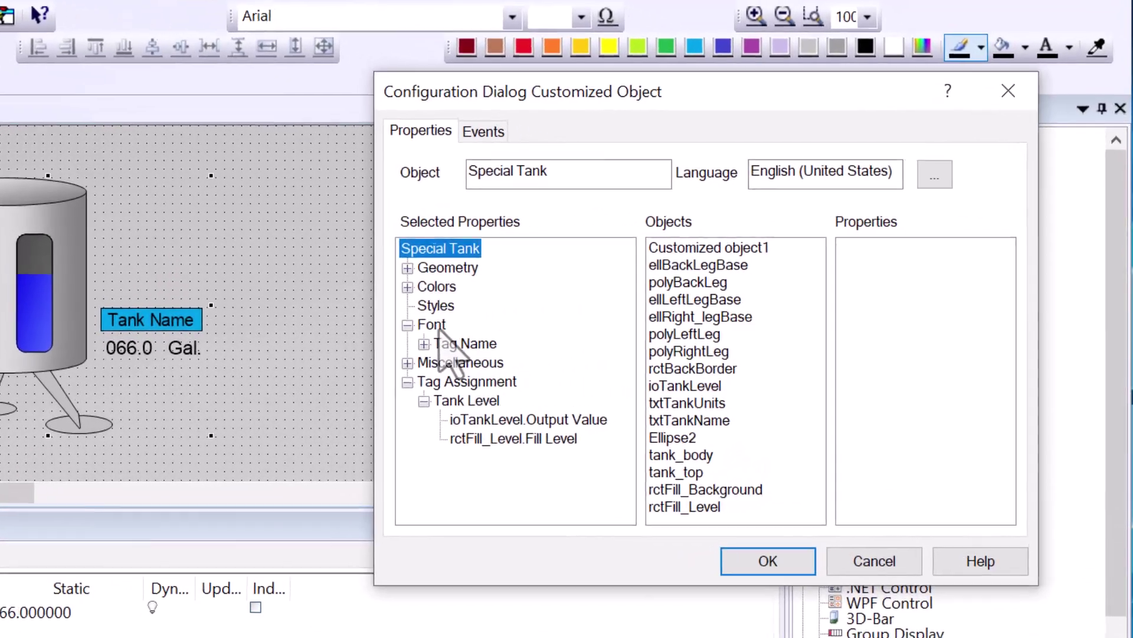
click(657, 288)
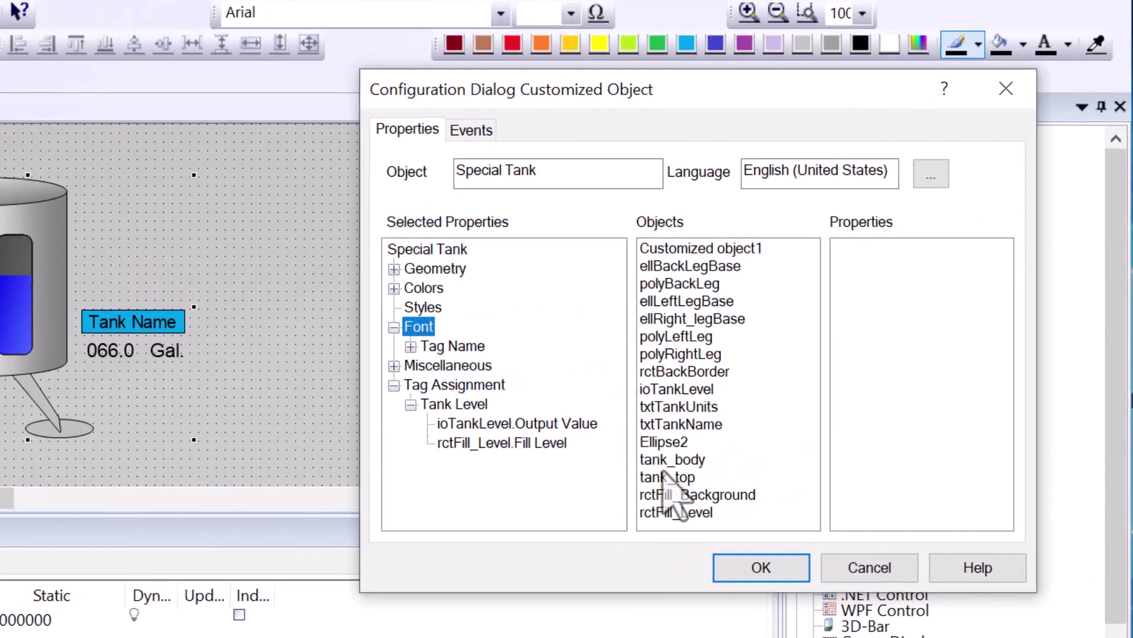
click(677, 389)
scroll(929, 457, down, 6)
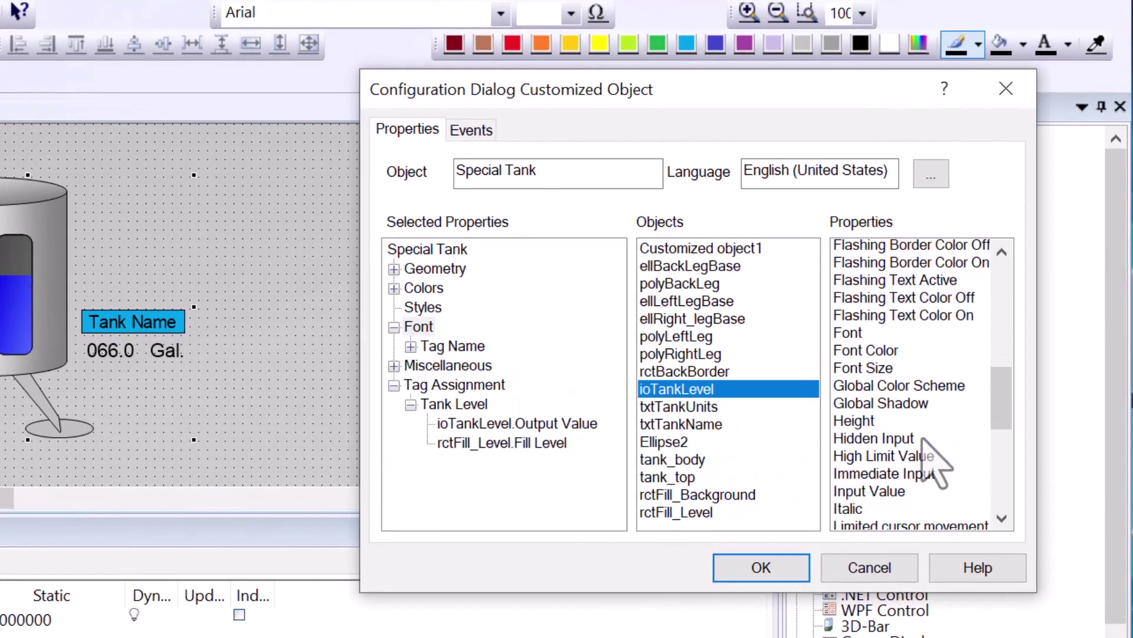
scroll(933, 467, down, 3)
scroll(936, 404, up, 1)
drag(863, 283, 433, 326)
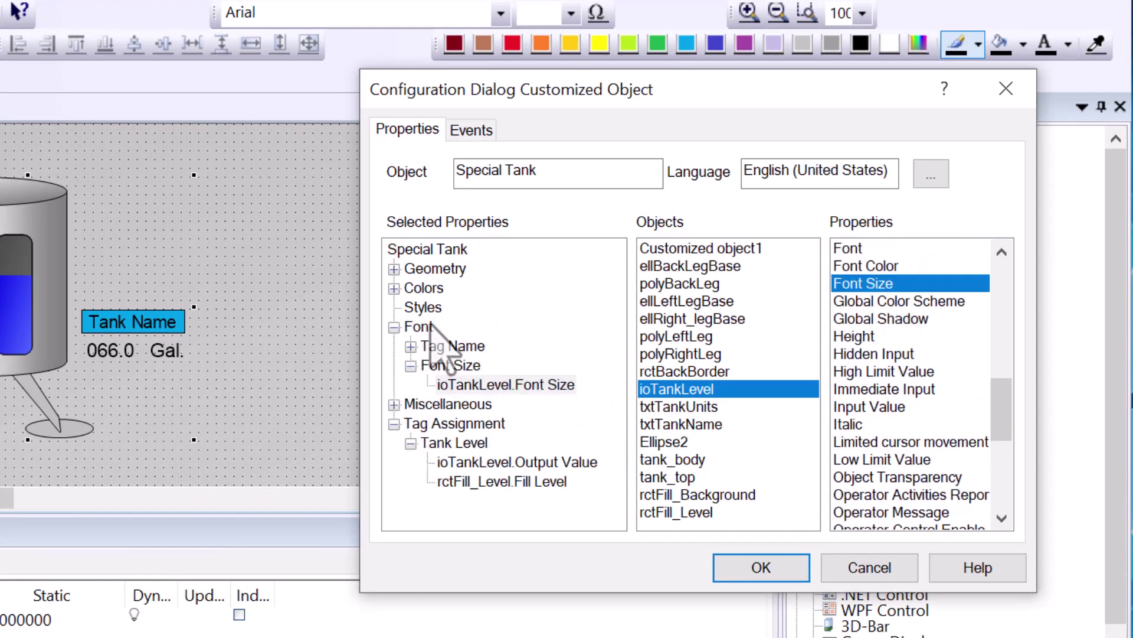
- Link the Font Size properties of txtTankUnits and txtTankName to the Font theme's Font Size entry and apply the configuration
click(703, 406)
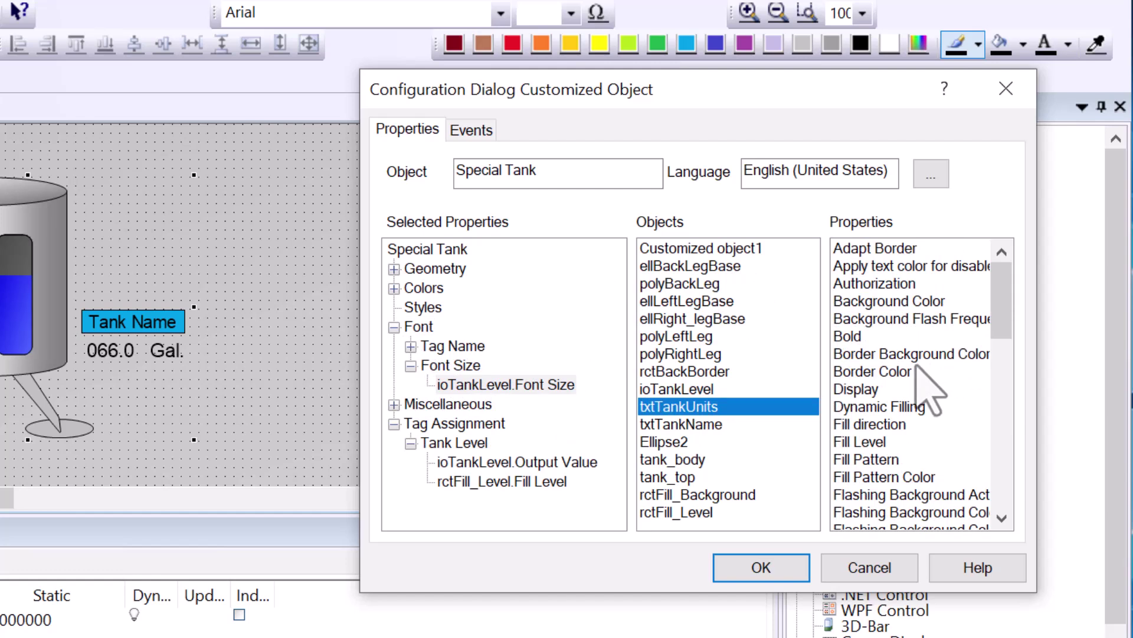
scroll(918, 366, down, 5)
drag(863, 424, 462, 369)
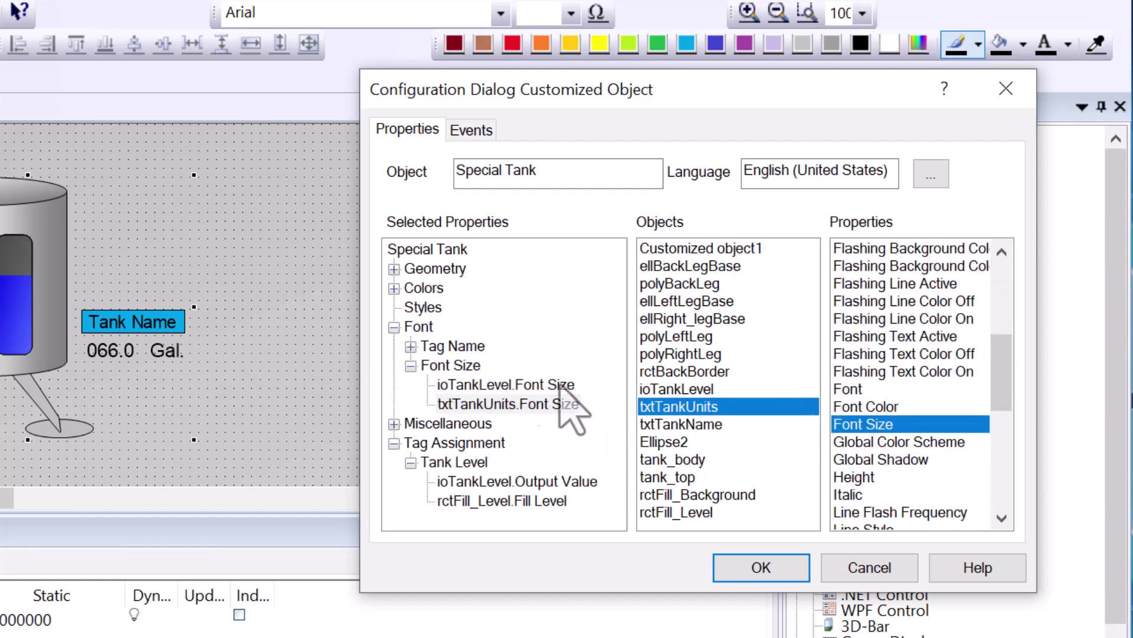
click(703, 424)
drag(867, 441, 455, 369)
click(761, 568)
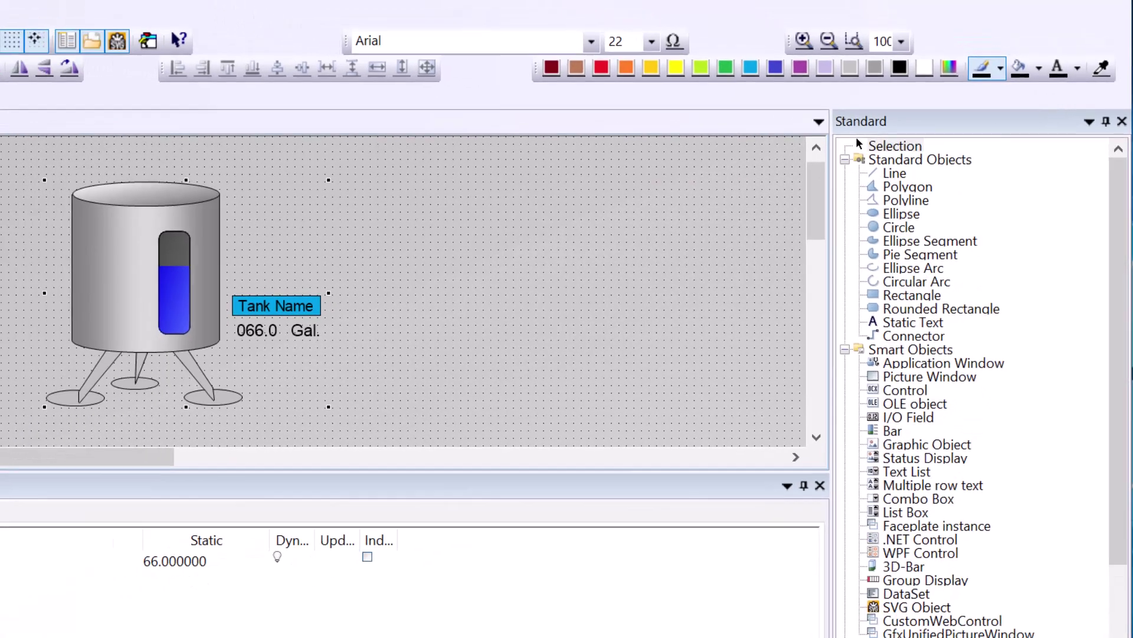
- Test the Font Size attribute under Special Tank's Font properties with values 33 and 11, and finish with 22
click(34, 517)
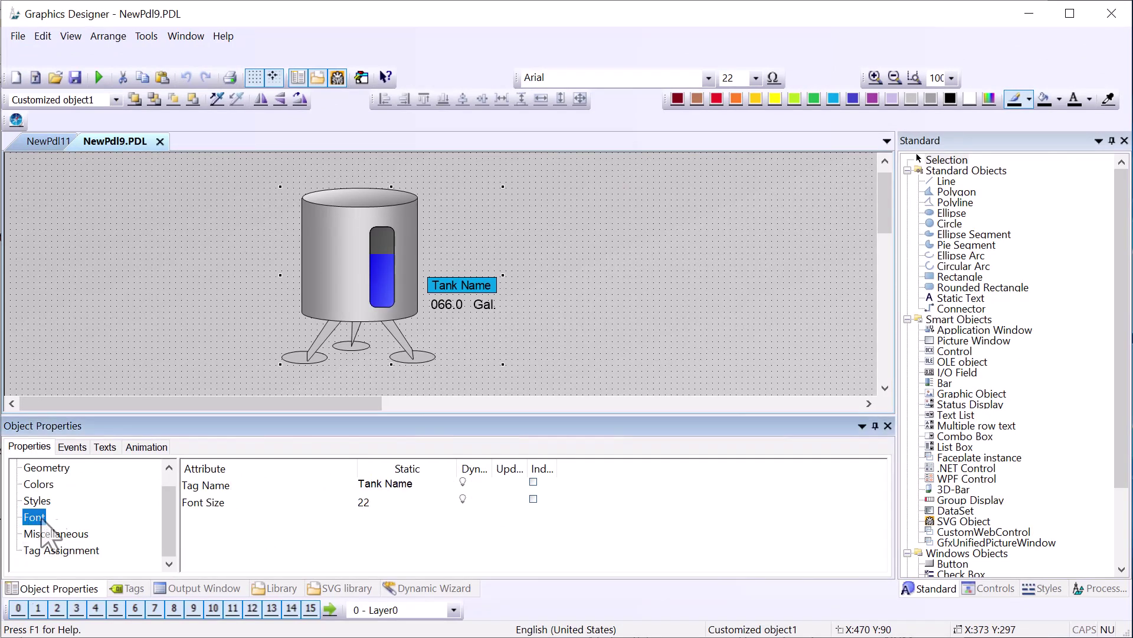
double_click(364, 502)
text(3)
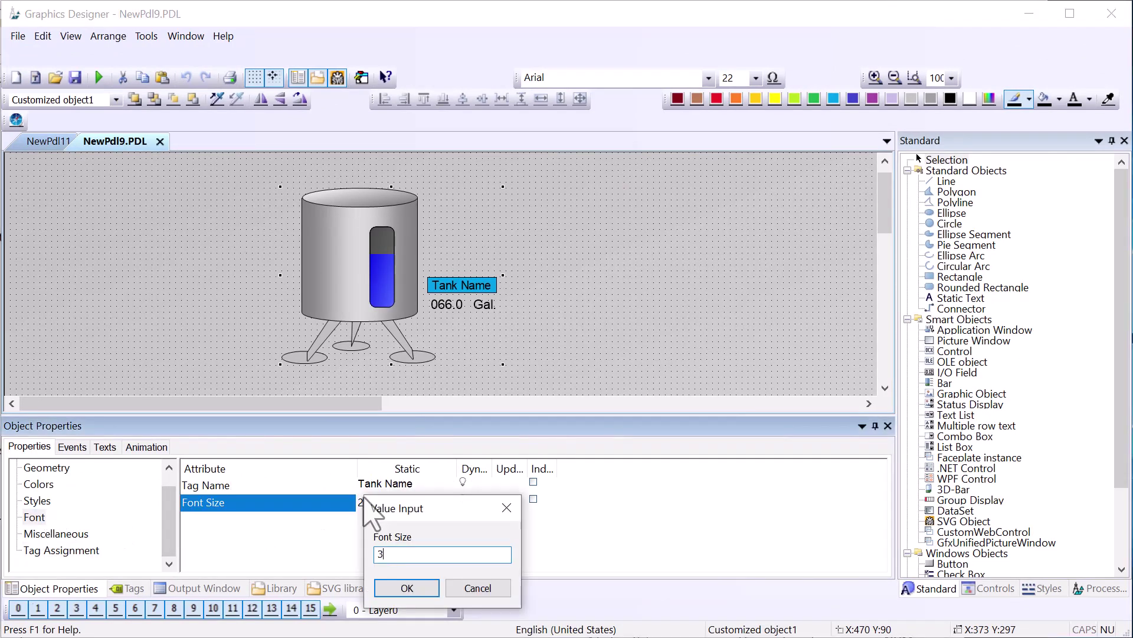
text(3)
key(Return)
double_click(365, 501)
text(11)
key(Return)
double_click(363, 501)
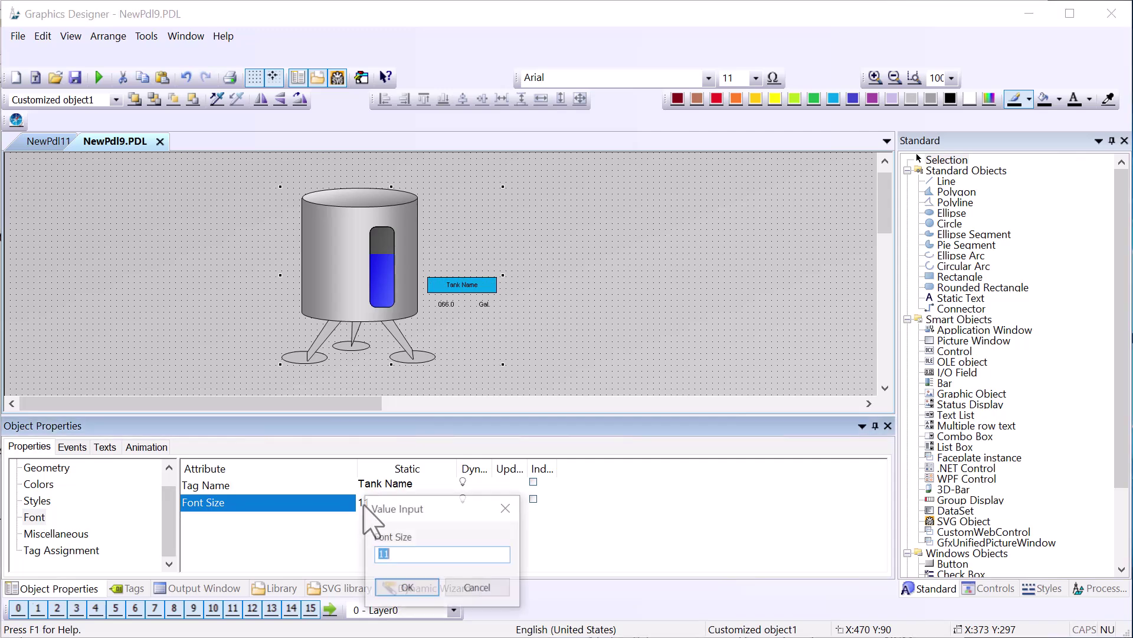
text(22)
key(Return)
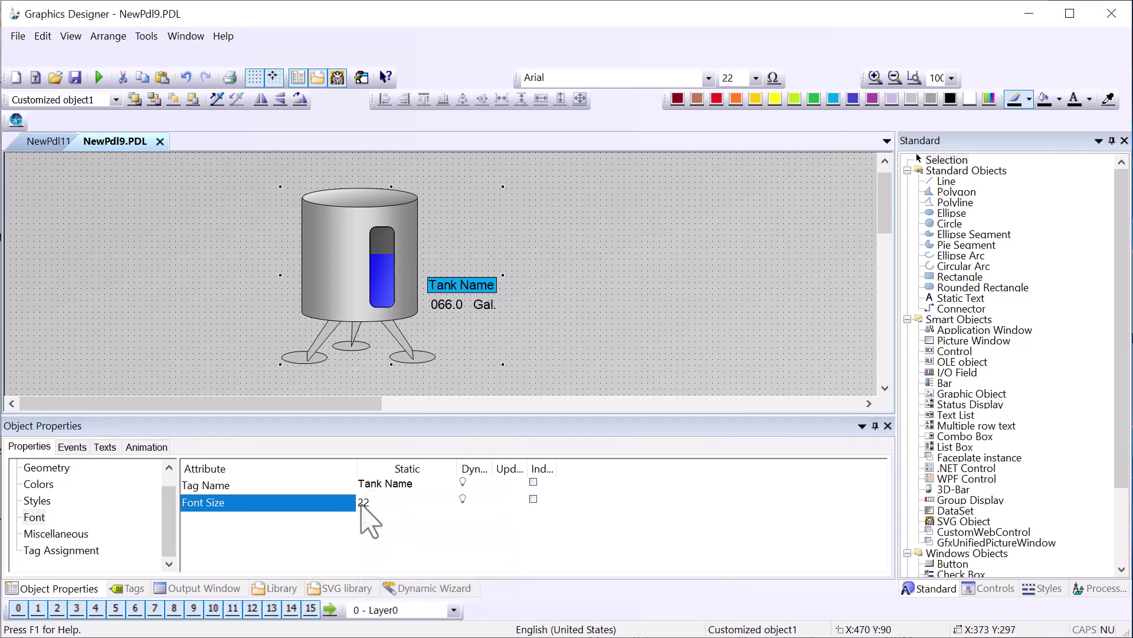
- Open the event settings in the tank's customized object configuration dialog
right_click(337, 256)
click(437, 435)
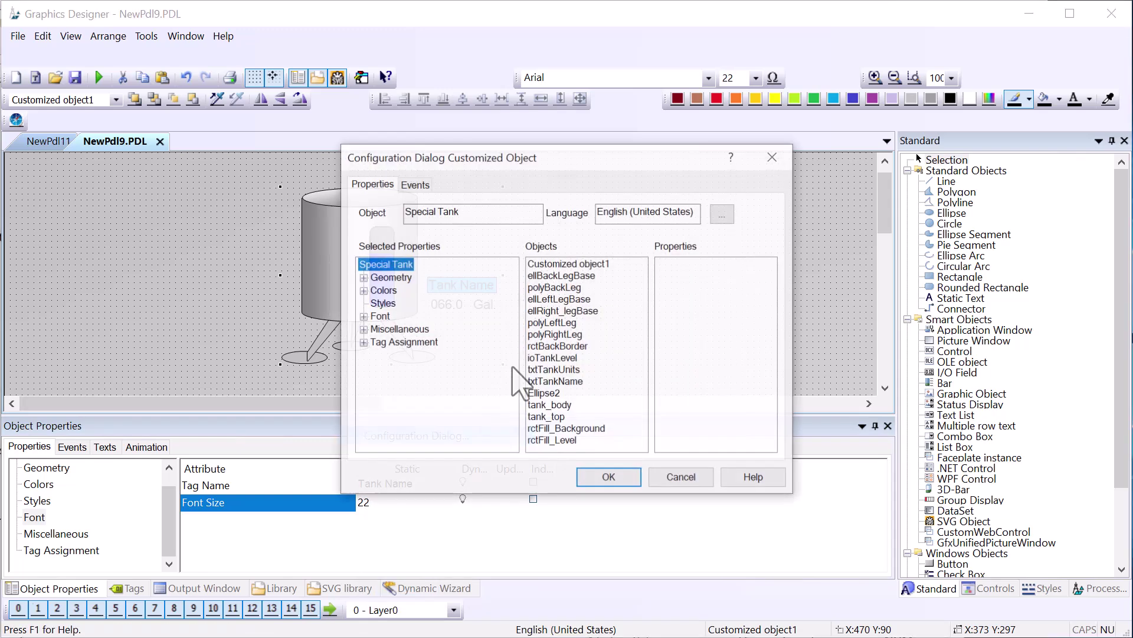
click(415, 183)
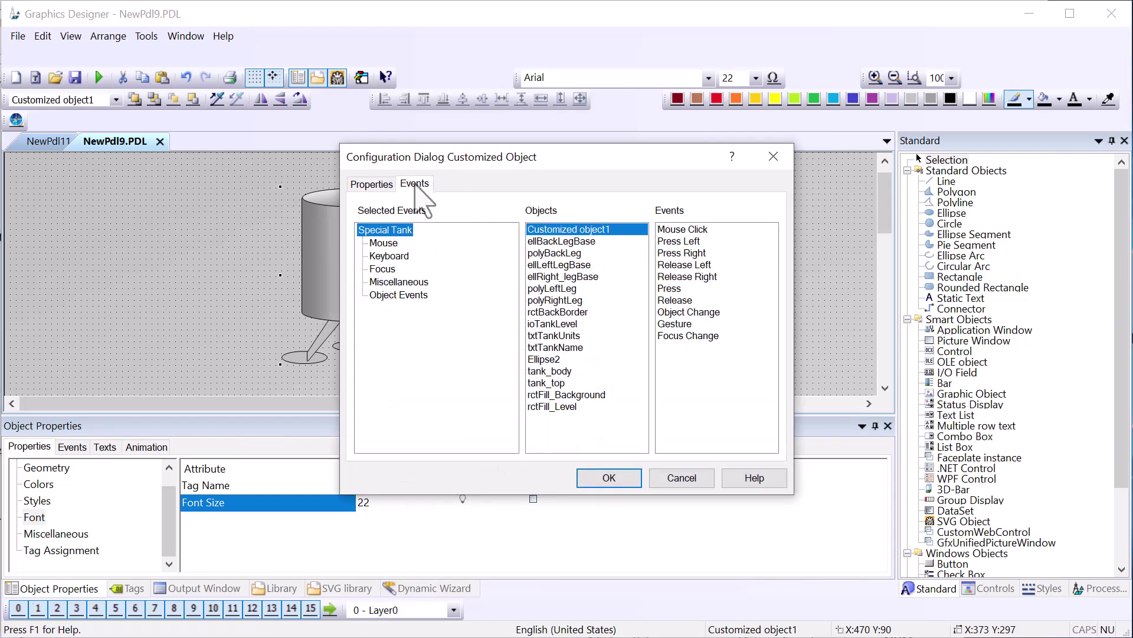
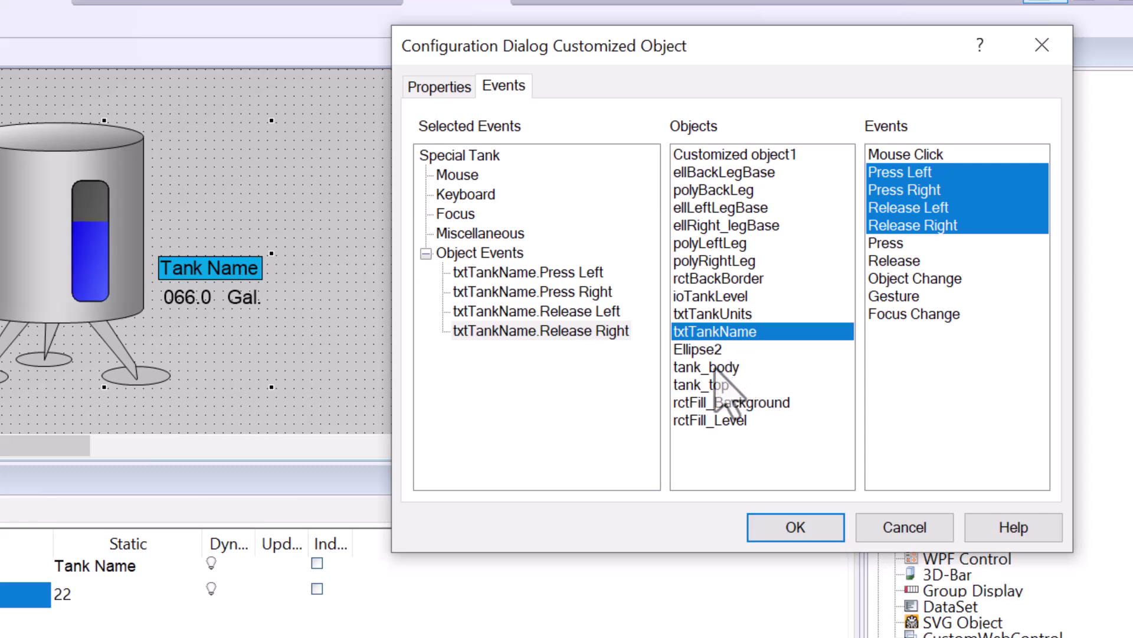
- Add ioTankLevel's Press Left, Press Right, Release Left and Release Right events to Object Events and apply the configuration
click(696, 296)
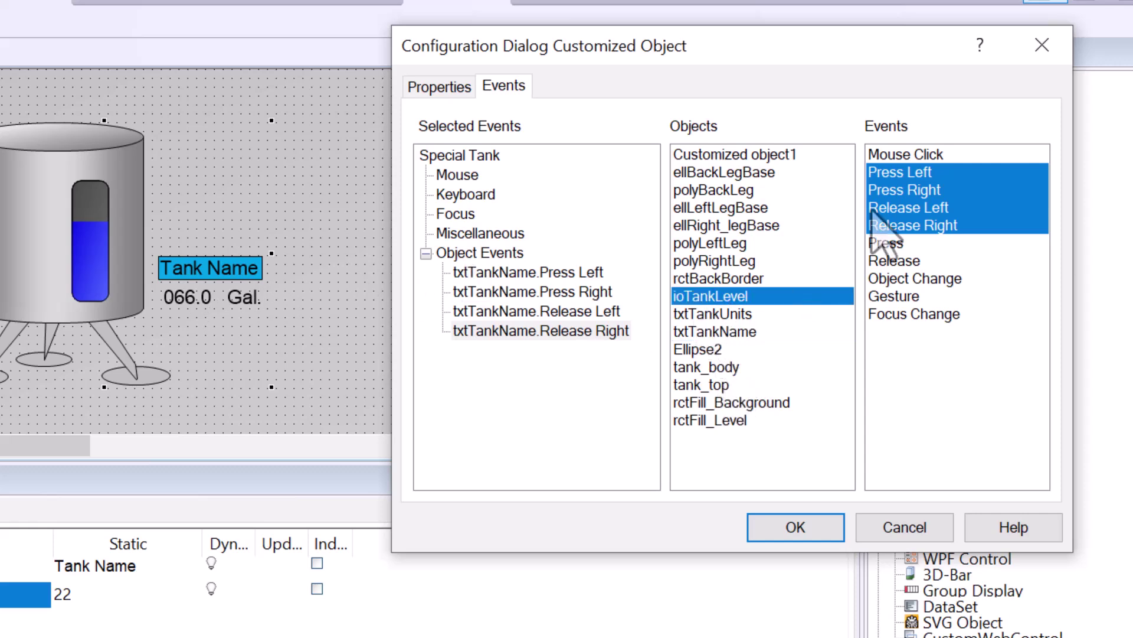
click(747, 384)
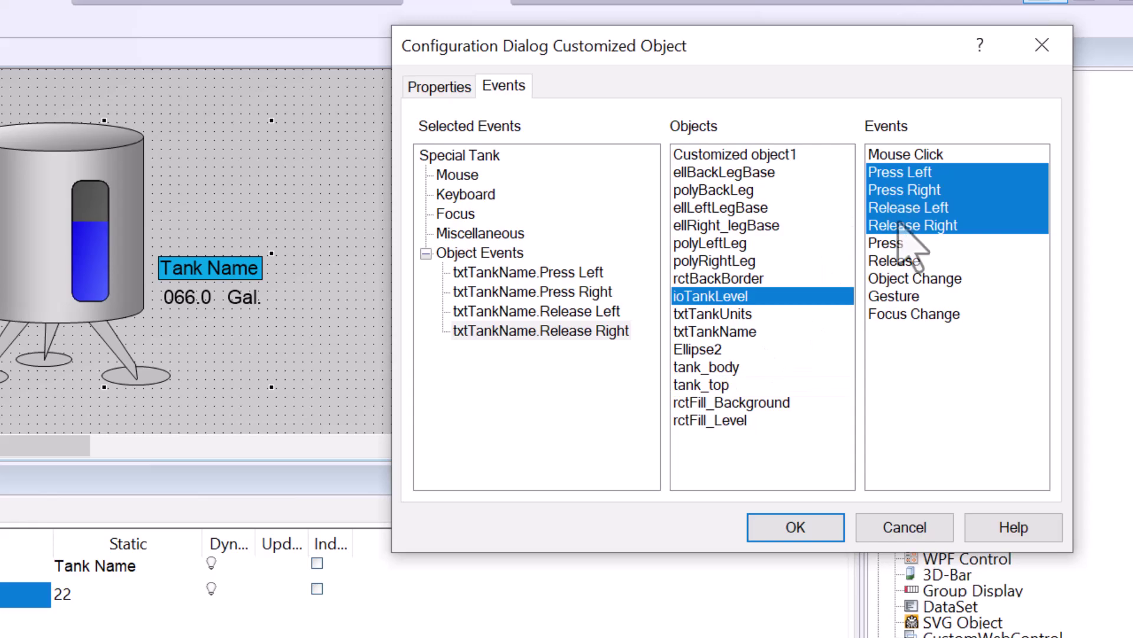
drag(901, 227, 539, 299)
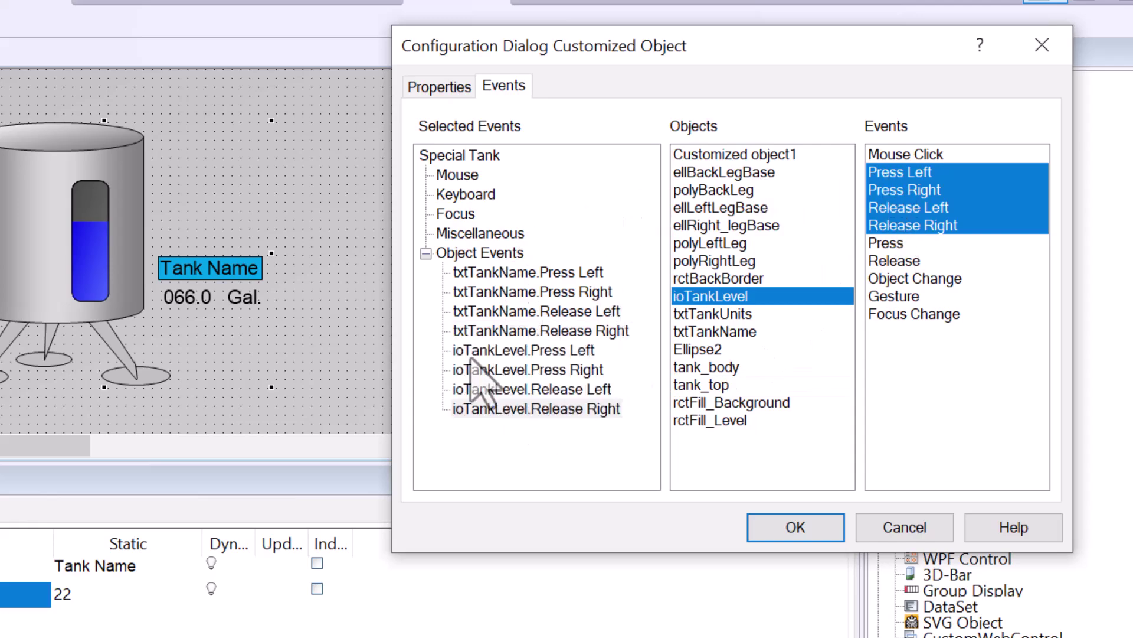
click(785, 529)
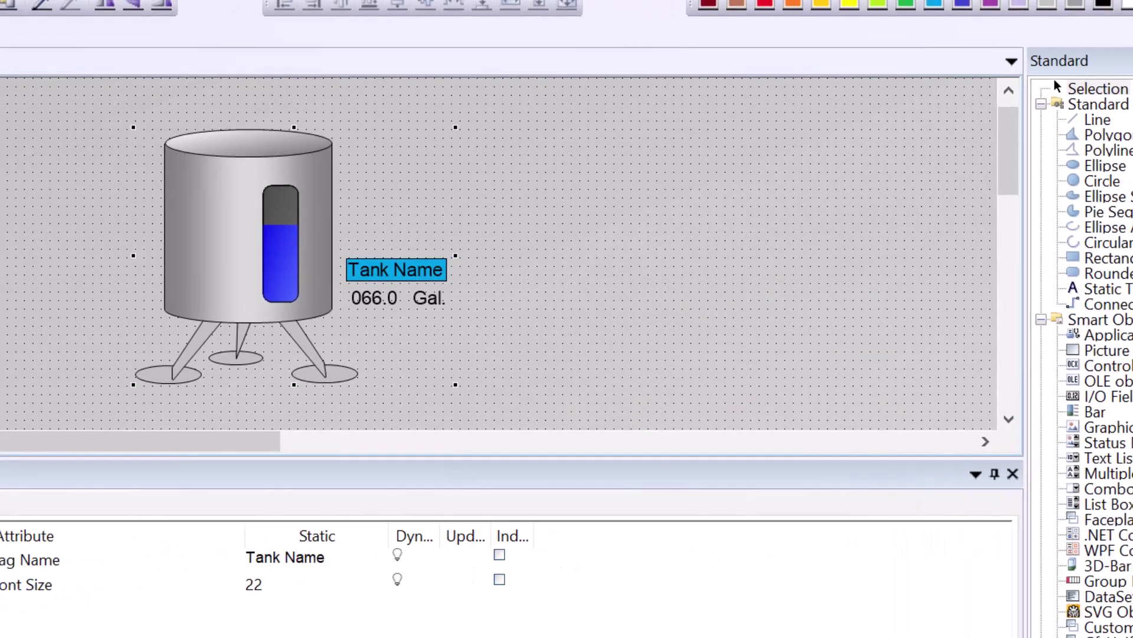
- Examine the tank's exposed events under UserDefined1, widening the Execute on column to read their full names
click(100, 495)
scroll(109, 523, up, 3)
click(75, 633)
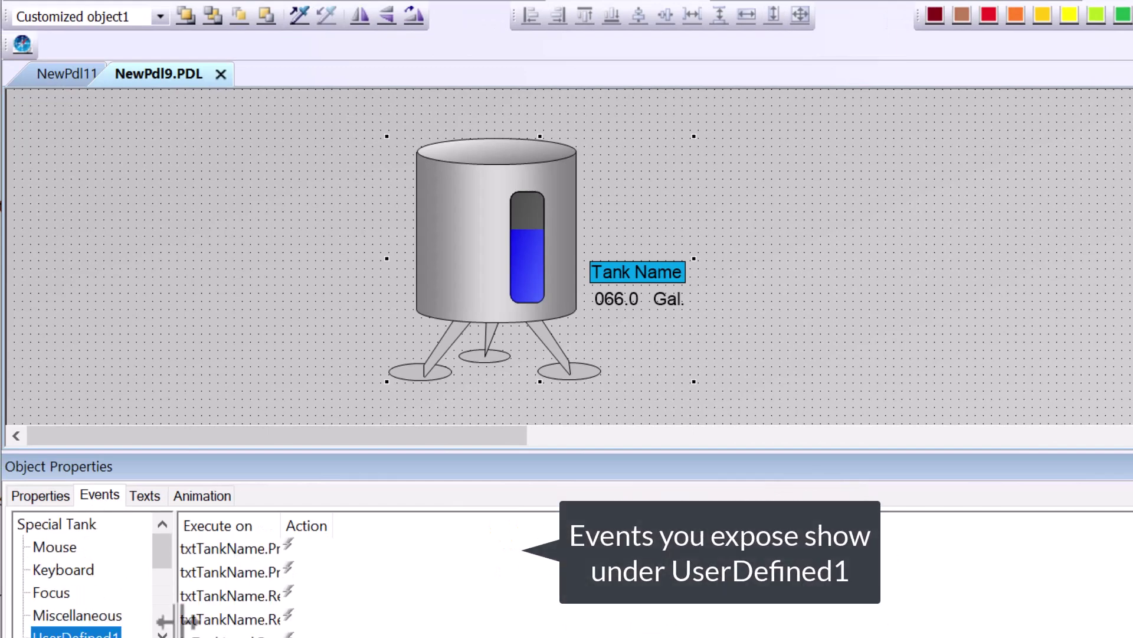
drag(280, 525, 452, 525)
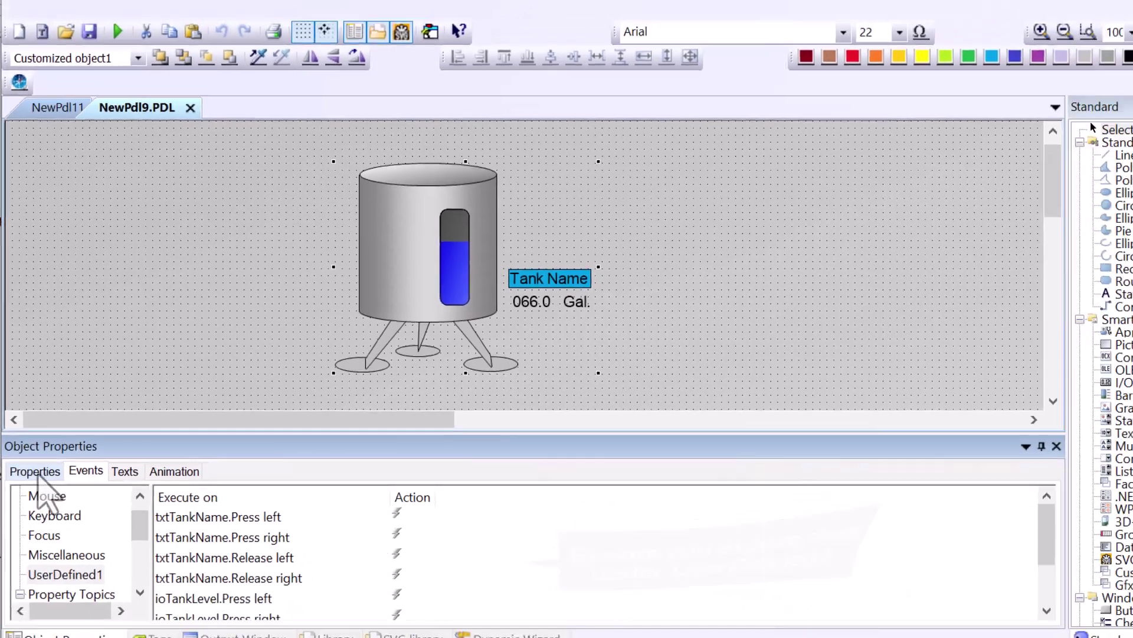
- Duplicate the tank, place the copy to its right, and shift the original to X 450, Y 120
click(415, 255)
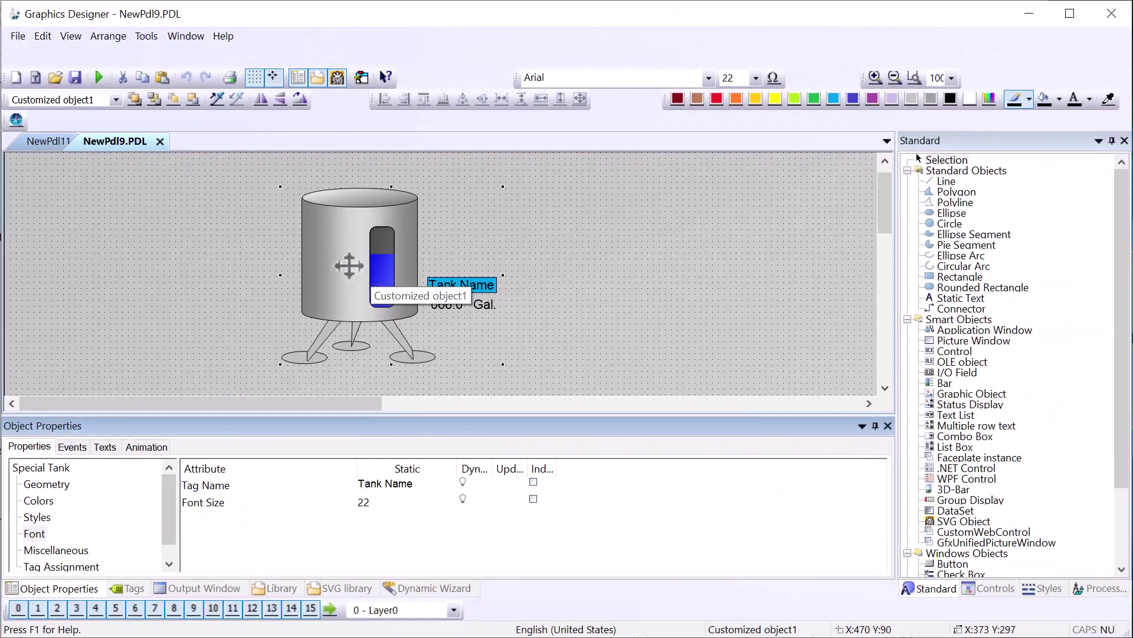
right_click(335, 232)
click(369, 273)
drag(376, 277, 597, 278)
click(361, 274)
drag(355, 292, 355, 295)
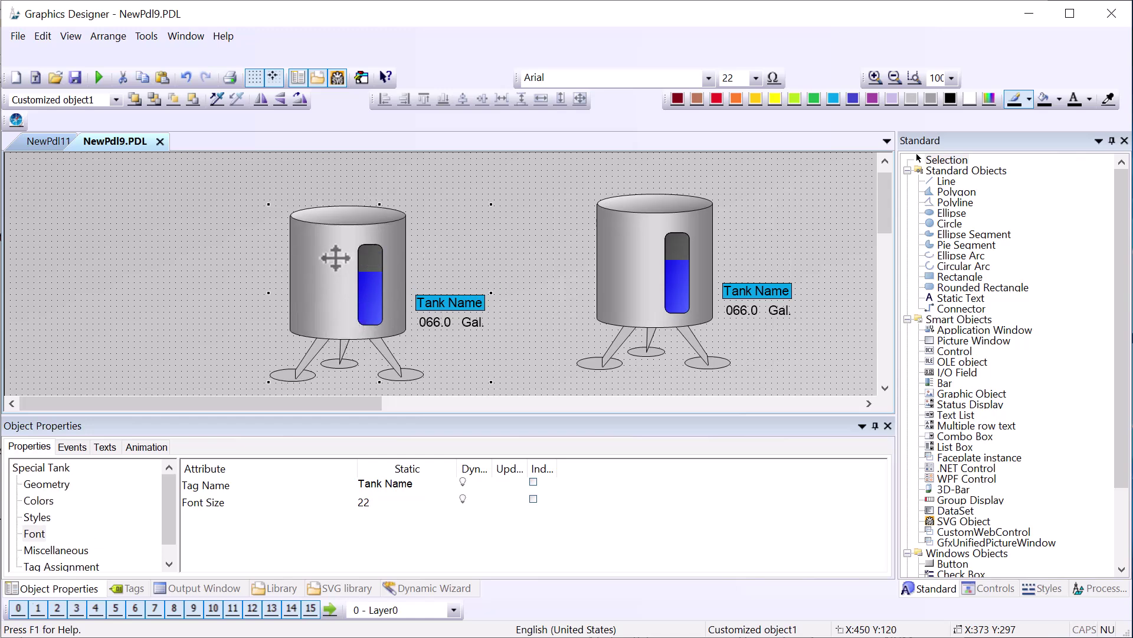
- Remove the customized object definition from the right-hand tank copy, splitting it into individual objects
right_click(679, 235)
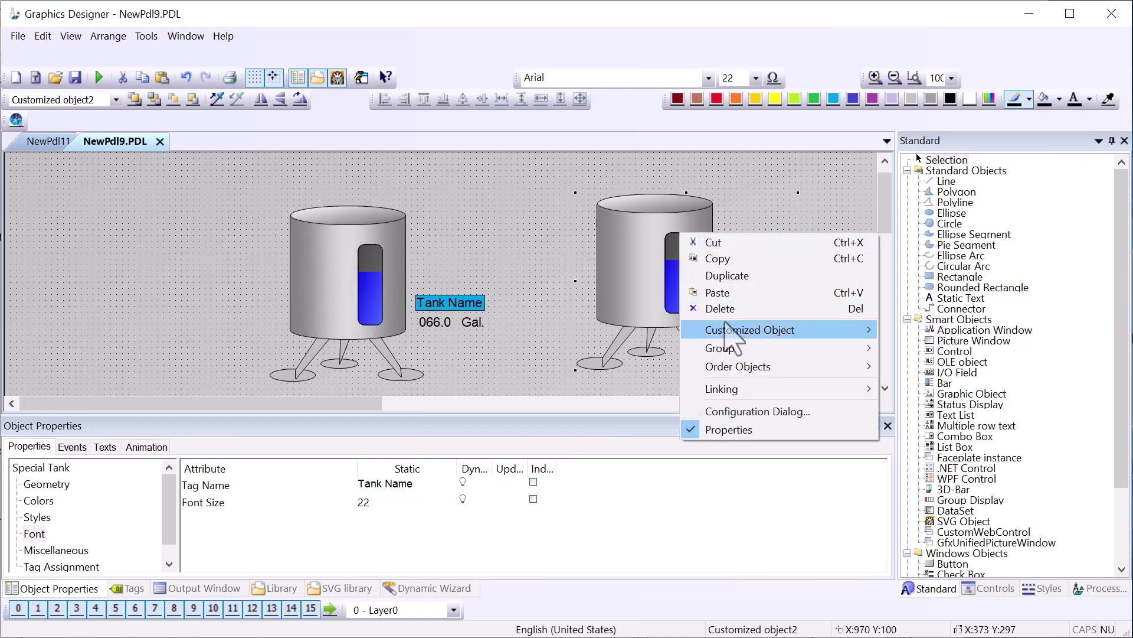
mouse_move(729, 330)
click(898, 349)
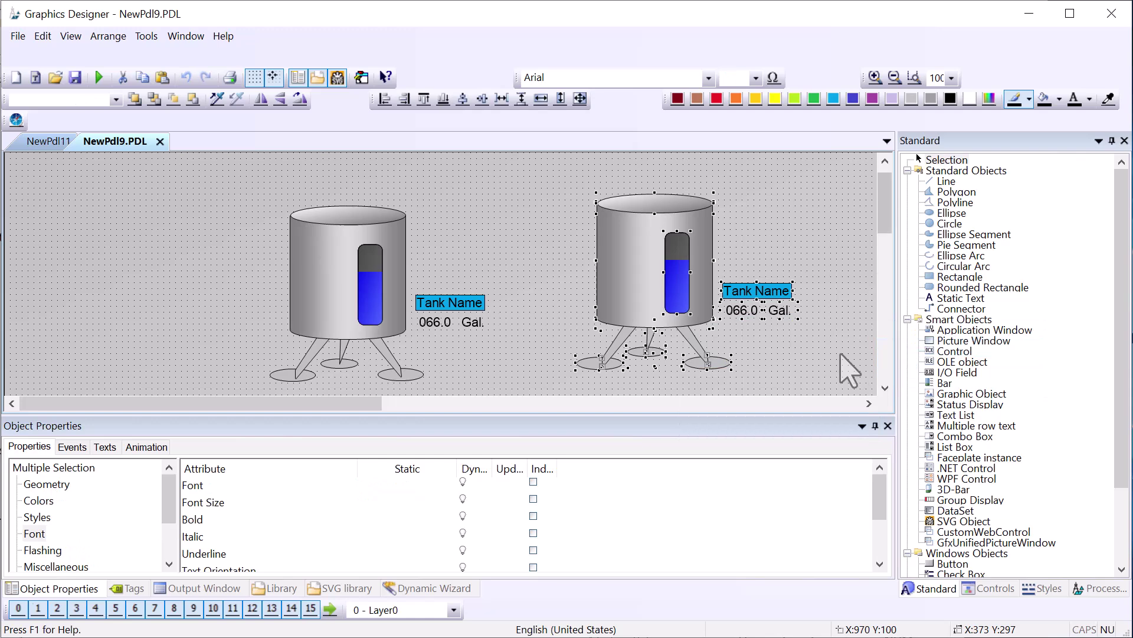
click(801, 352)
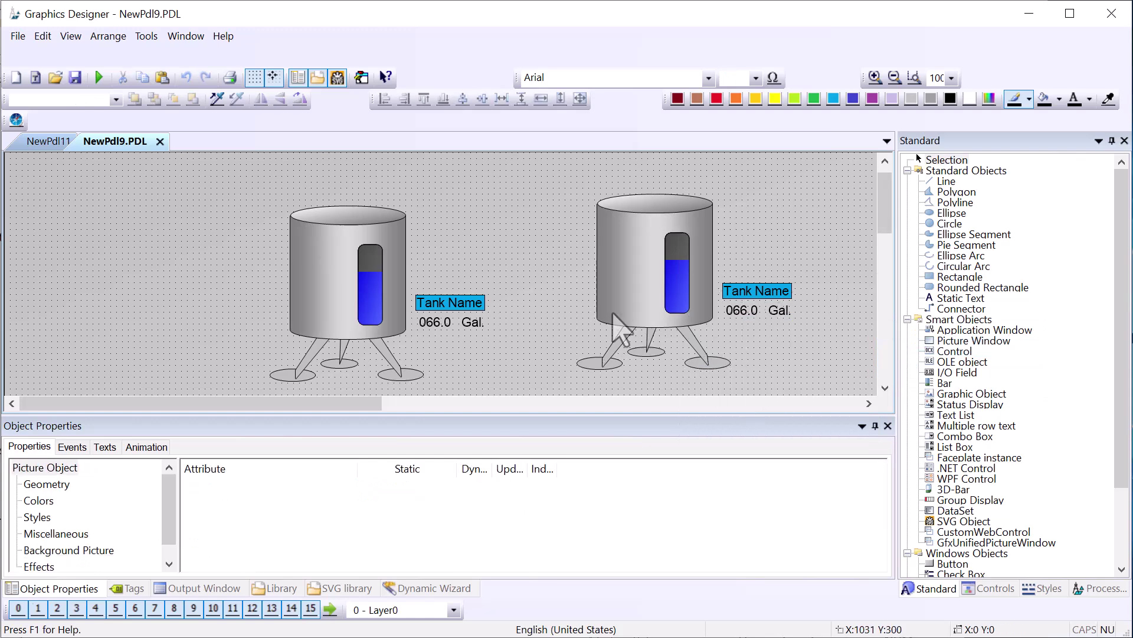
- Select all the individual objects of the right-hand tank copy and combine them into a group
drag(549, 163, 890, 430)
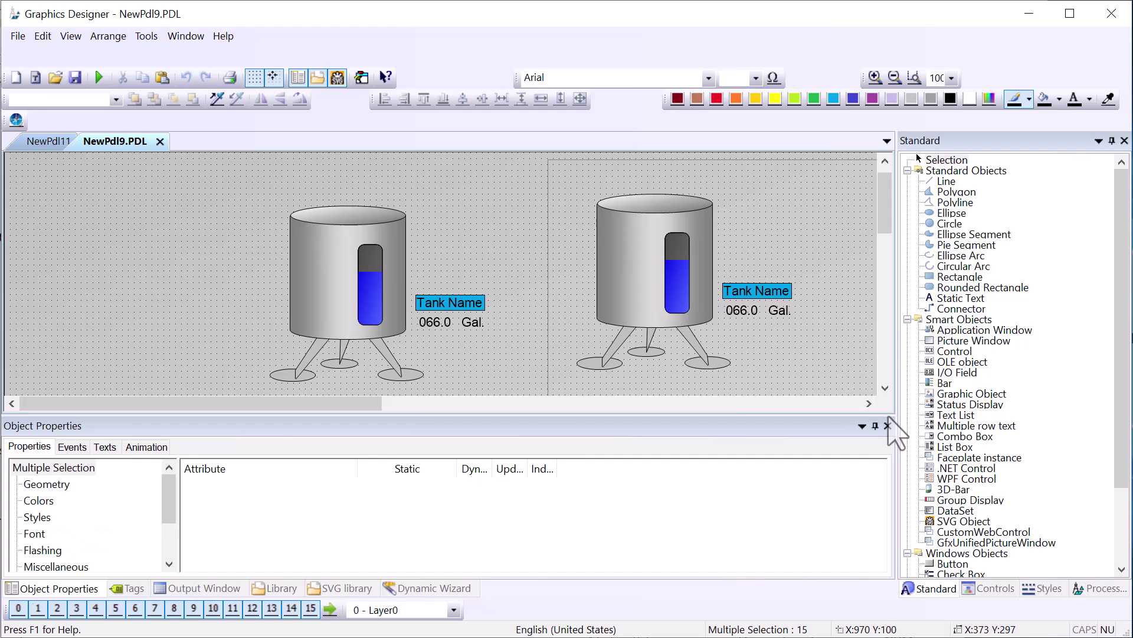
right_click(646, 254)
mouse_move(714, 367)
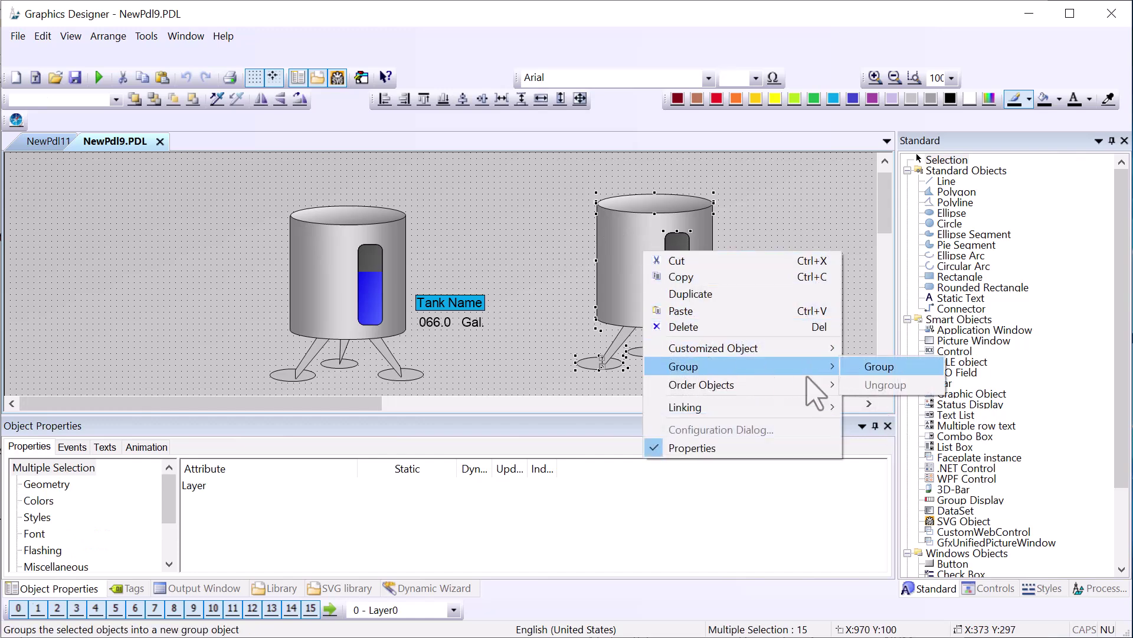
click(874, 366)
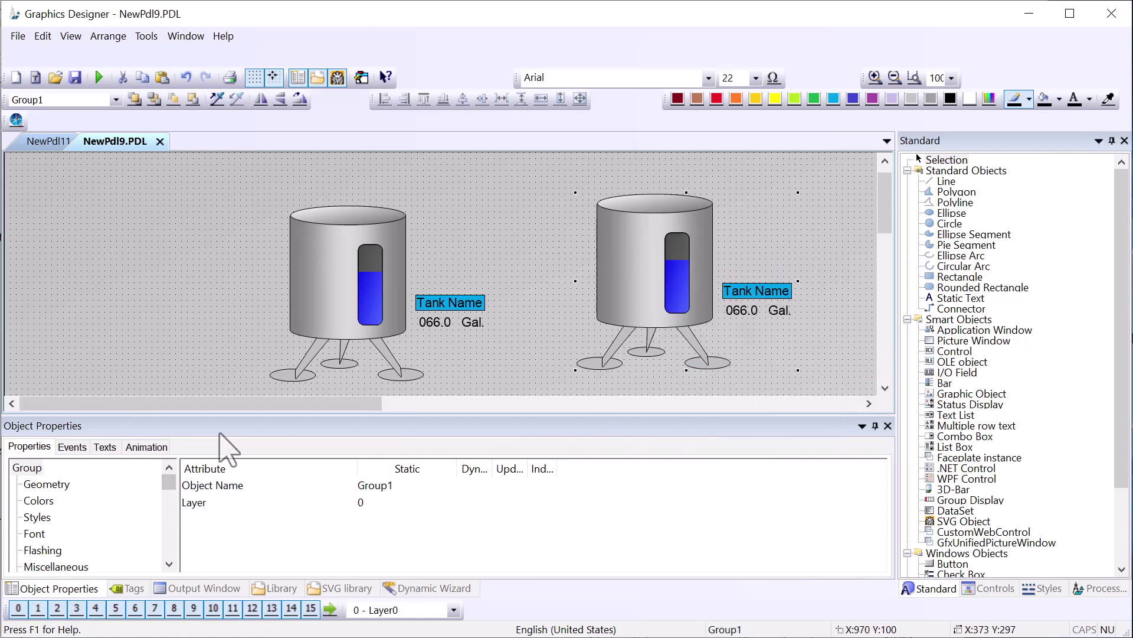
- Enlarge the property area and examine the original tank's Tag Assignment, Miscellaneous, Font and Styles properties
drag(214, 416, 208, 369)
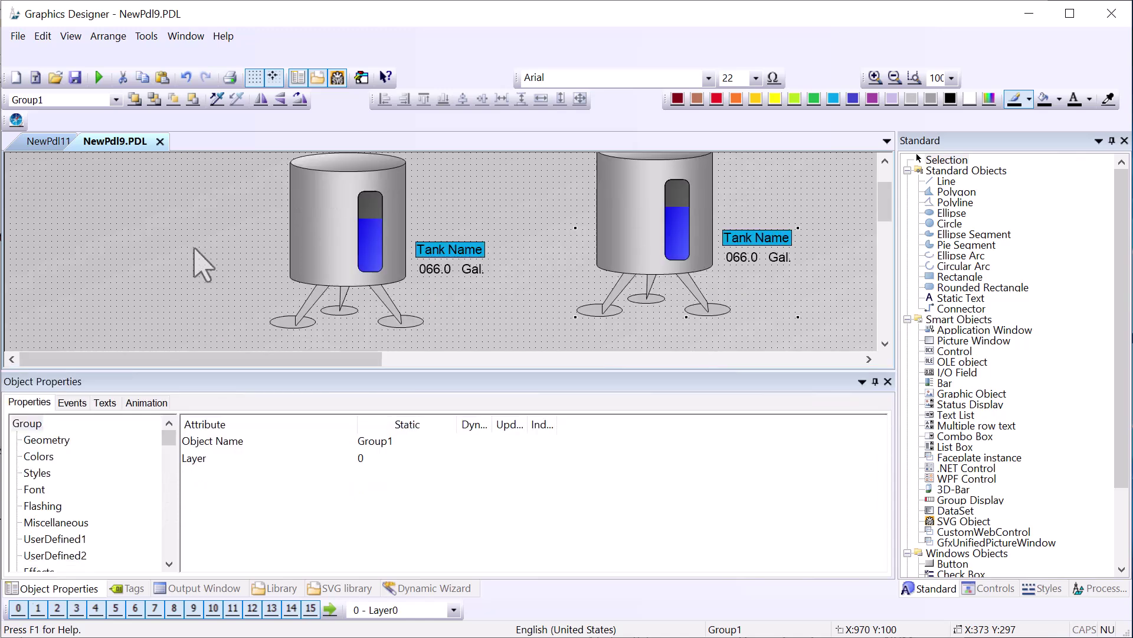
click(378, 228)
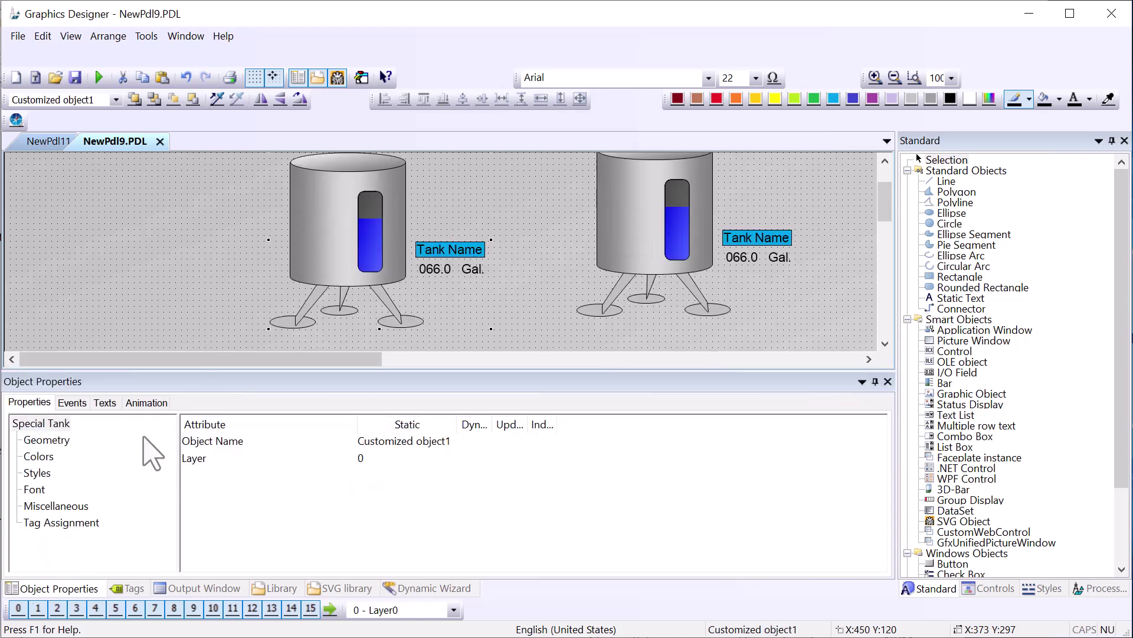
click(62, 522)
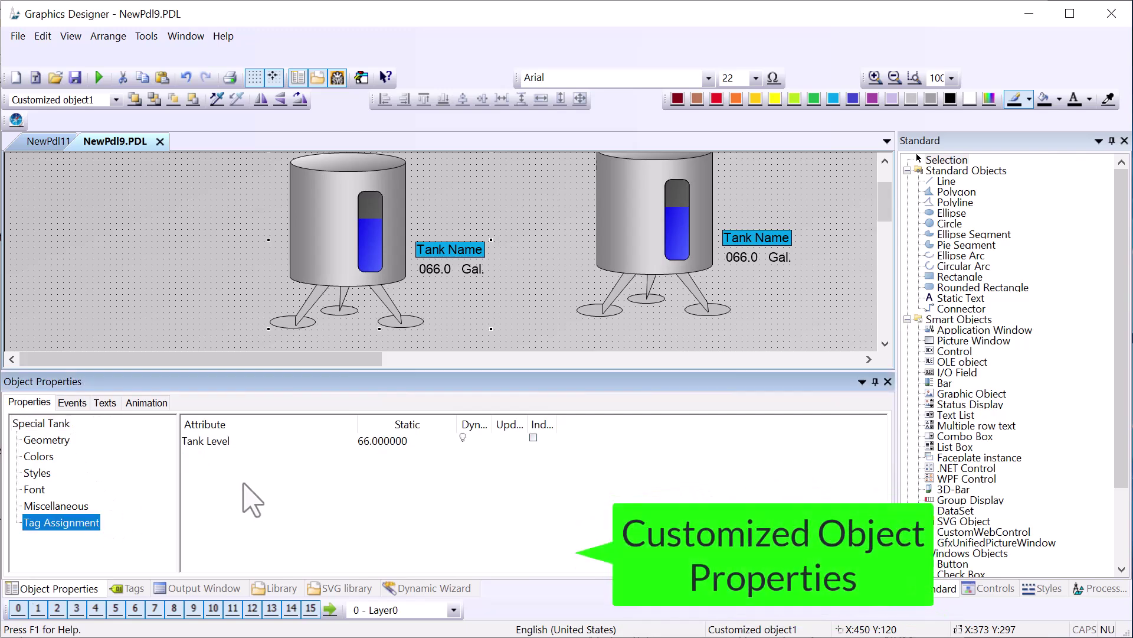
click(58, 506)
click(36, 490)
click(59, 473)
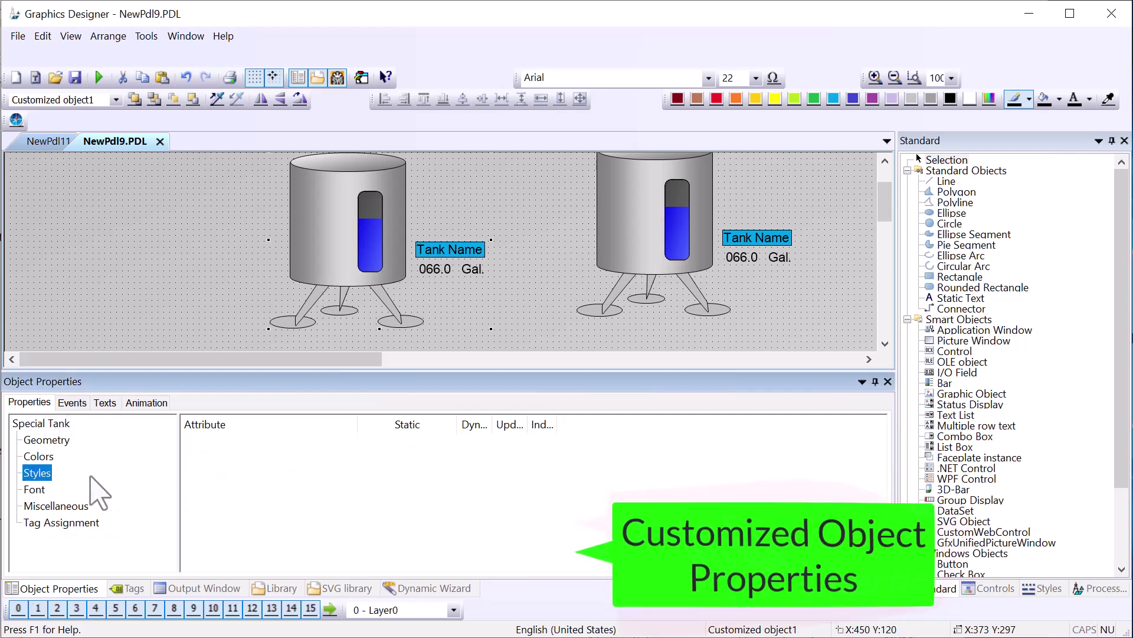
- Examine the grouped tank's property tree, including the geometry, flashing and filling categories of its member objects
click(608, 194)
click(56, 527)
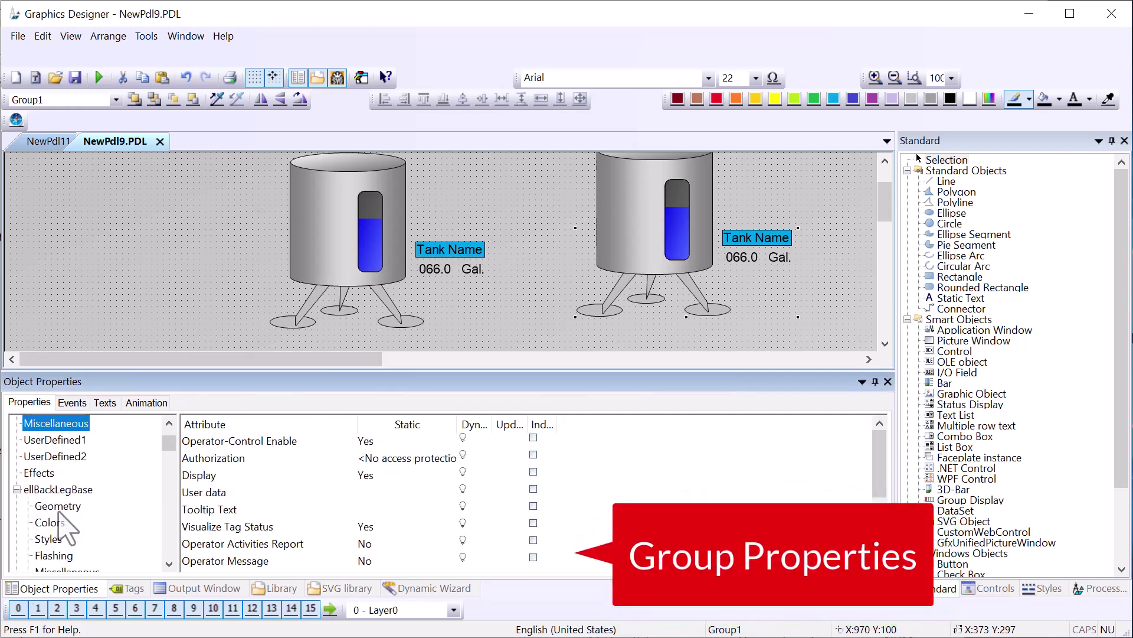
scroll(62, 525, down, 1)
click(59, 506)
scroll(62, 526, down, 1)
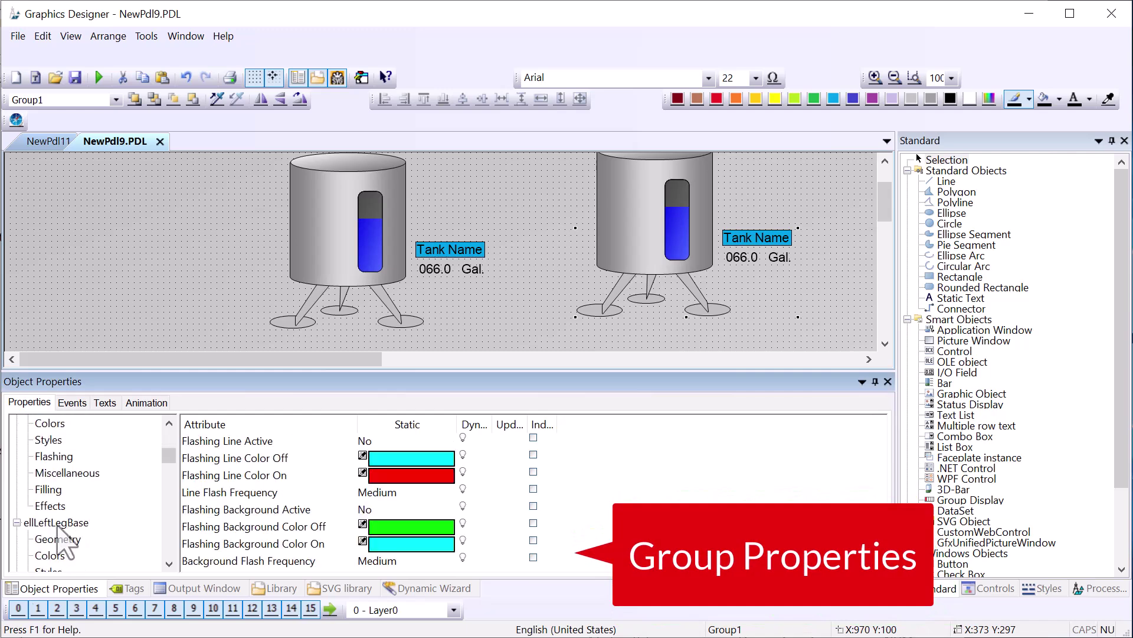
scroll(58, 526, down, 1)
click(58, 523)
scroll(59, 537, down, 3)
click(52, 555)
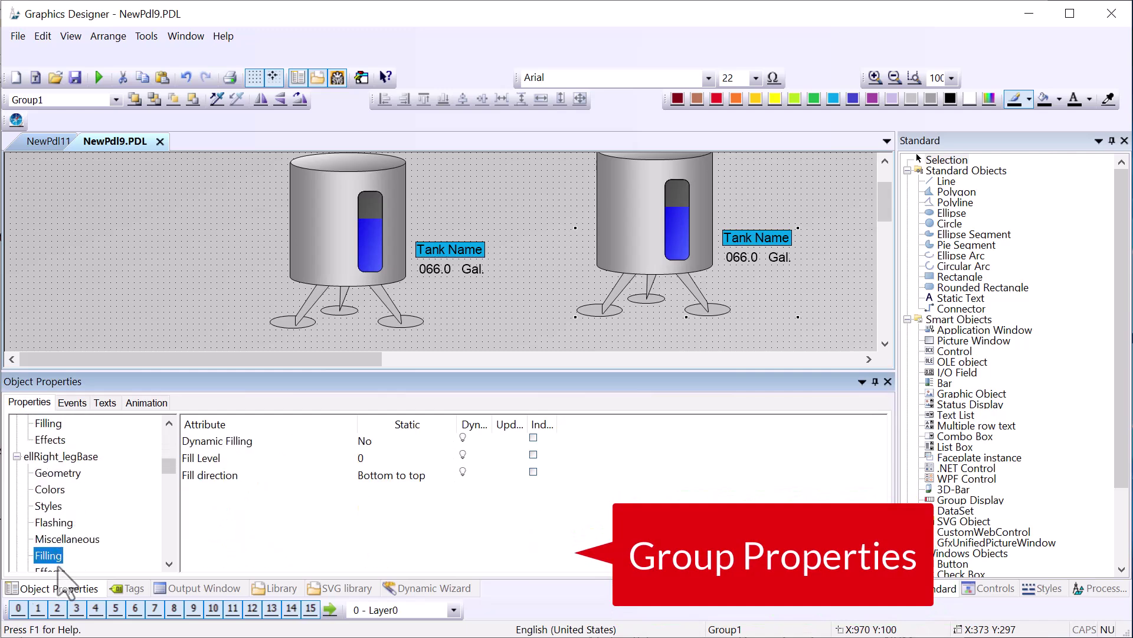
scroll(59, 572, down, 1)
click(58, 555)
scroll(59, 556, down, 2)
click(52, 538)
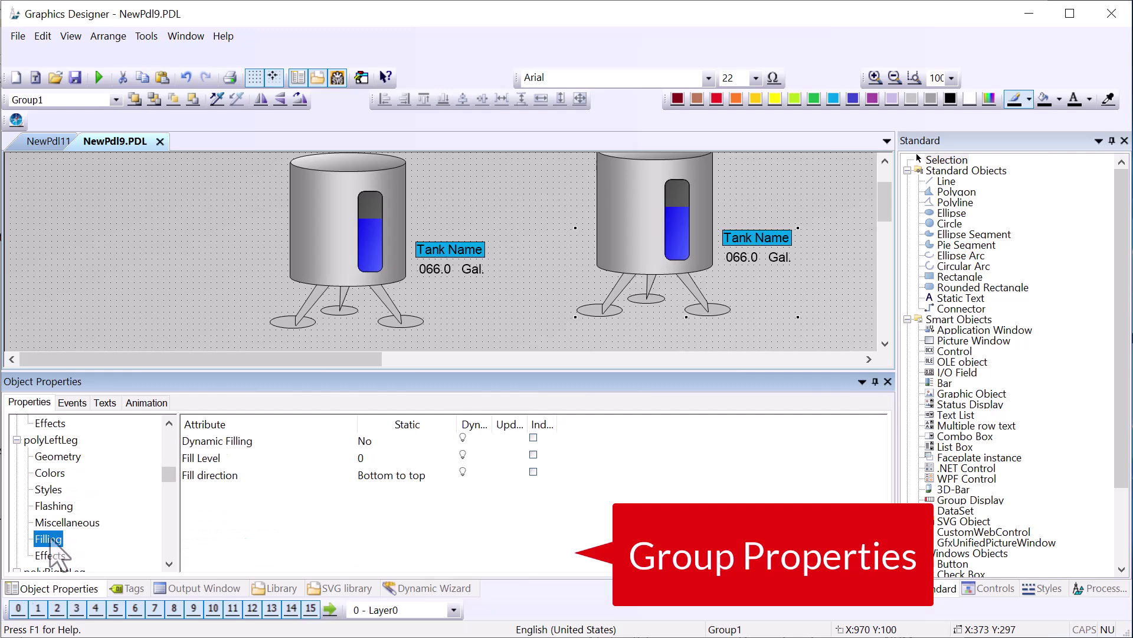
scroll(50, 549, down, 3)
click(53, 538)
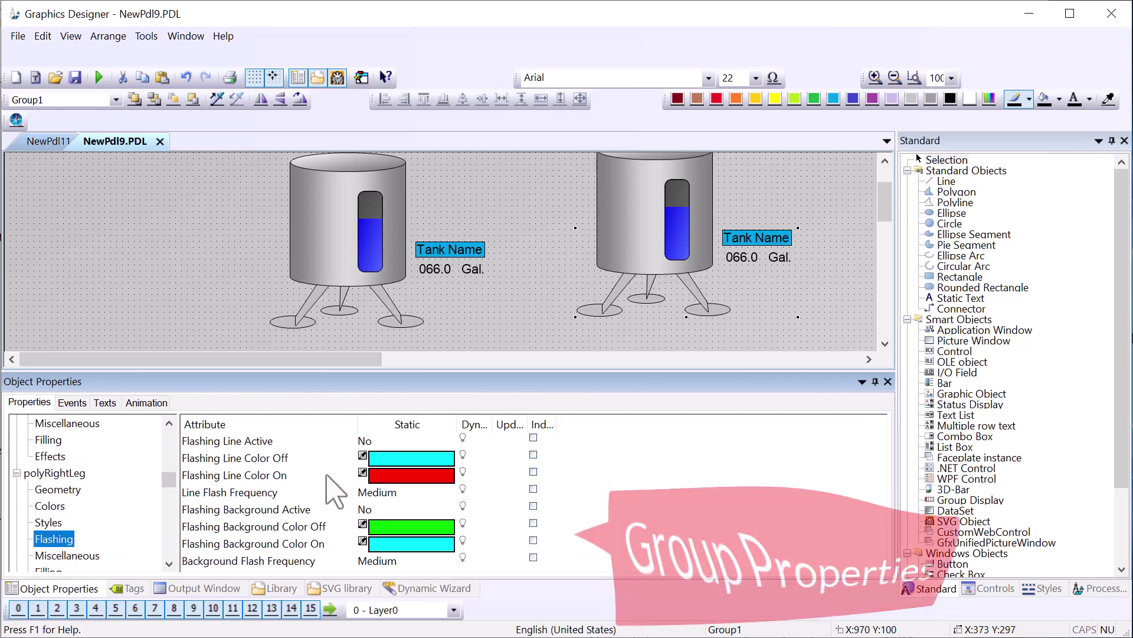
scroll(109, 506, down, 5)
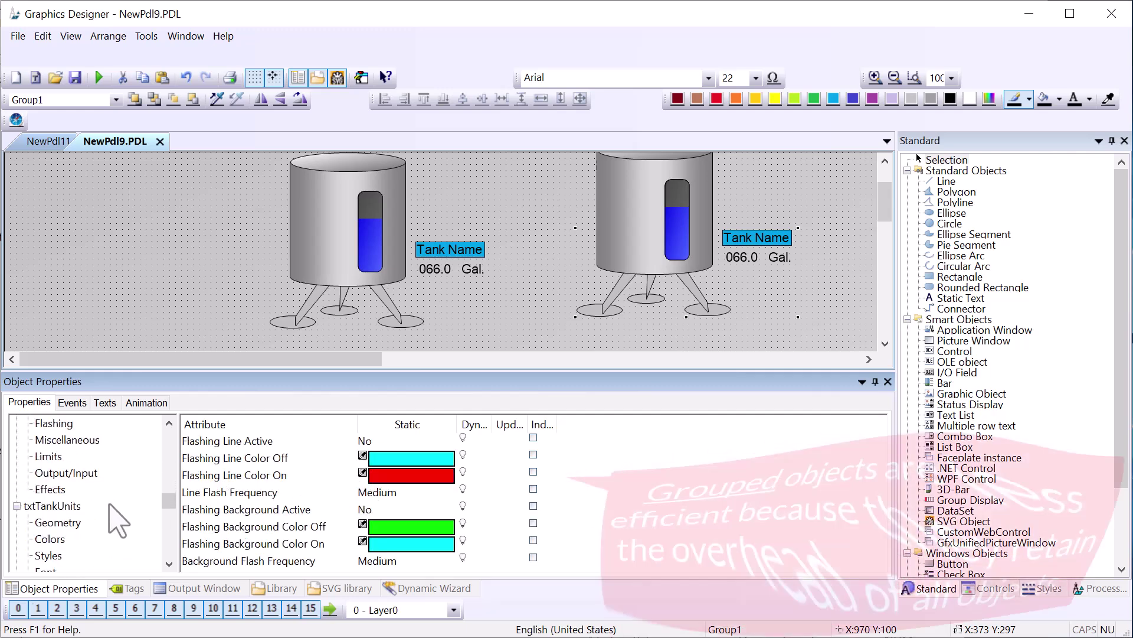
scroll(118, 519, down, 10)
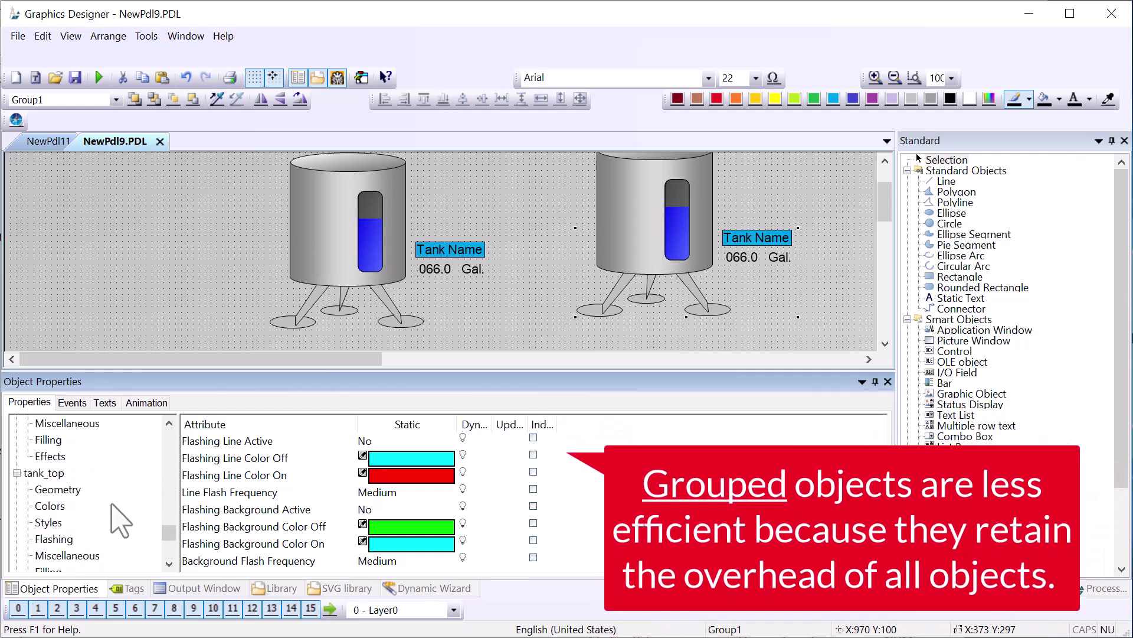
scroll(121, 519, up, 12)
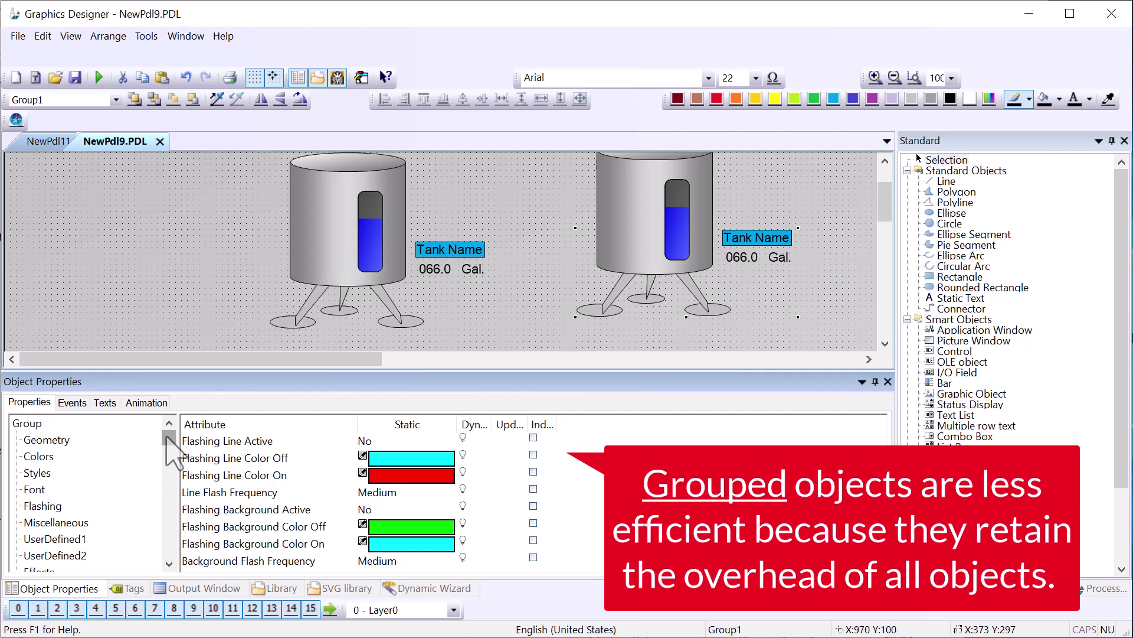
drag(170, 447, 168, 481)
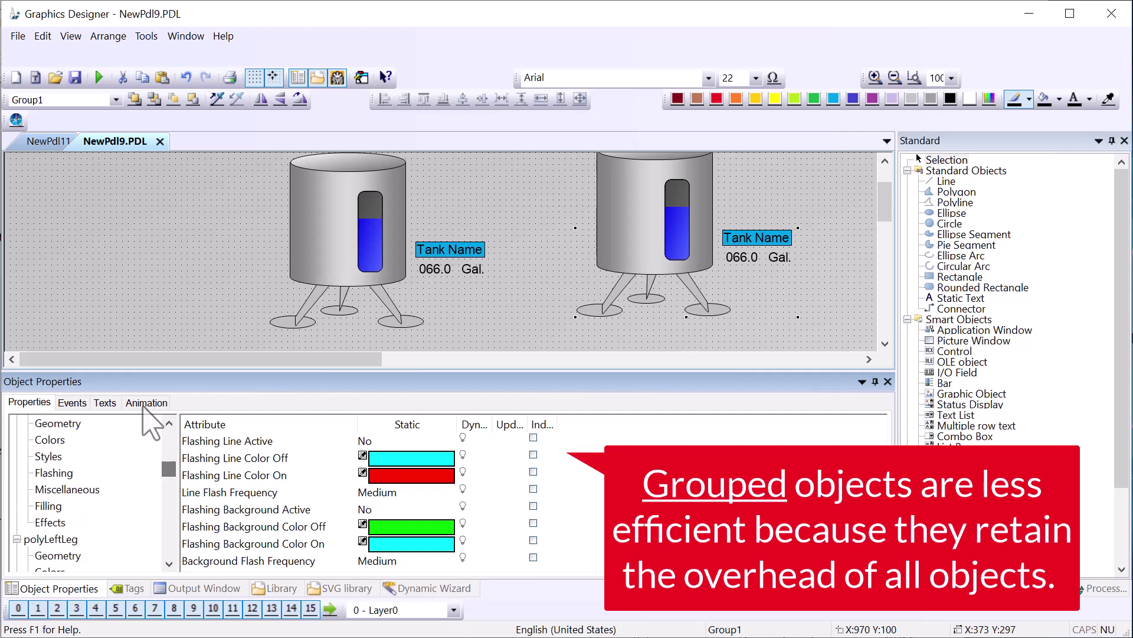
- Compare with the customized tank by viewing its Tag Assignment, Miscellaneous and Font properties
click(339, 278)
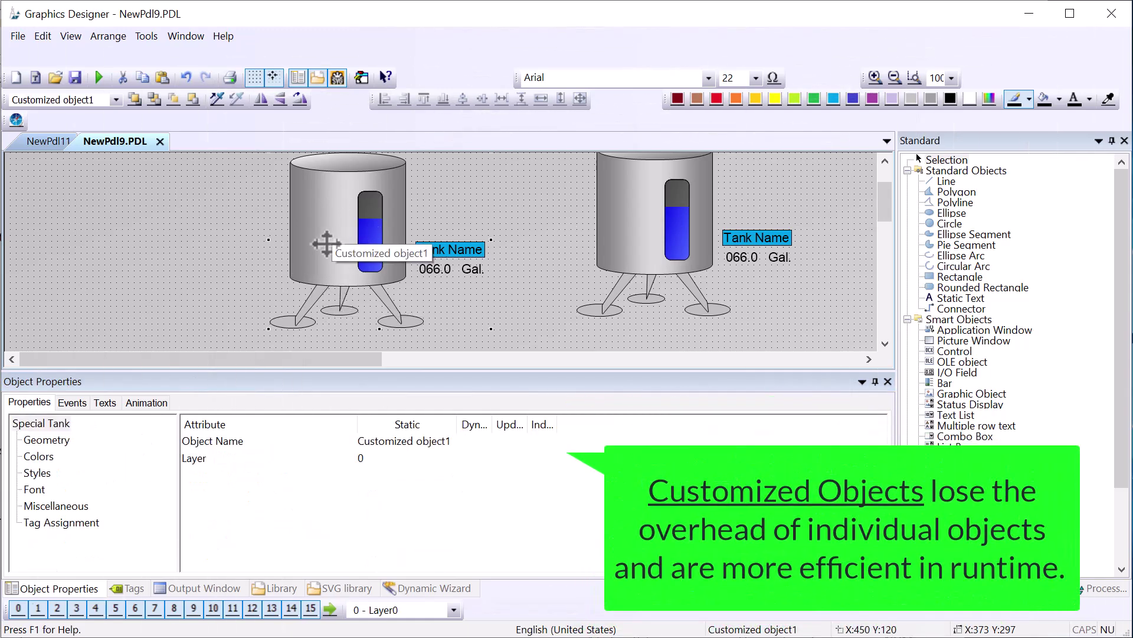
click(48, 522)
click(46, 506)
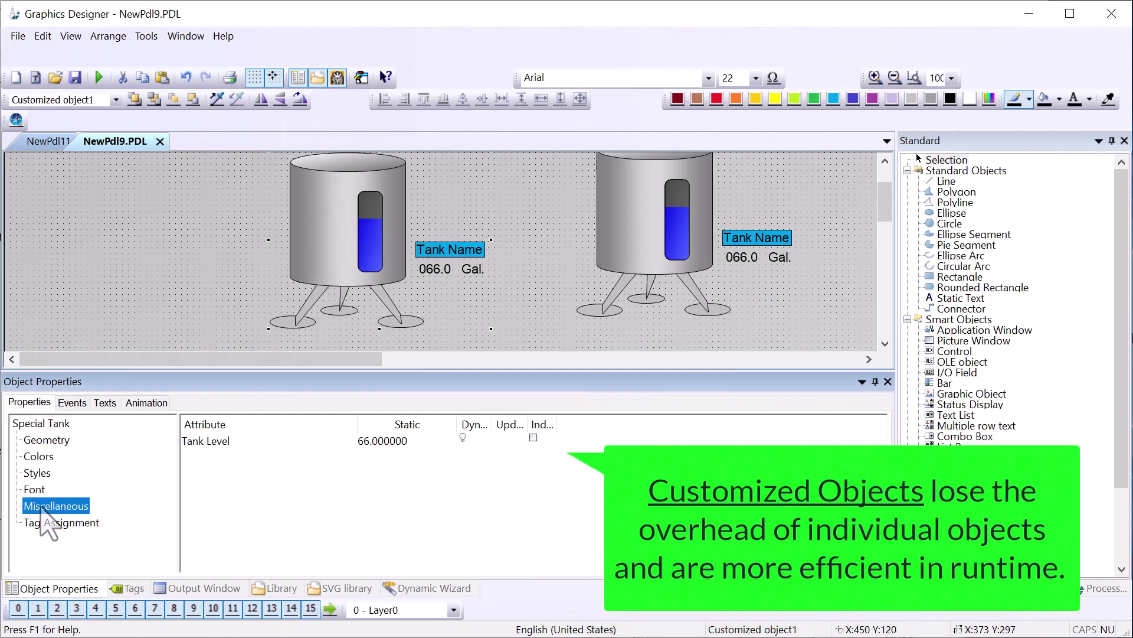
click(35, 490)
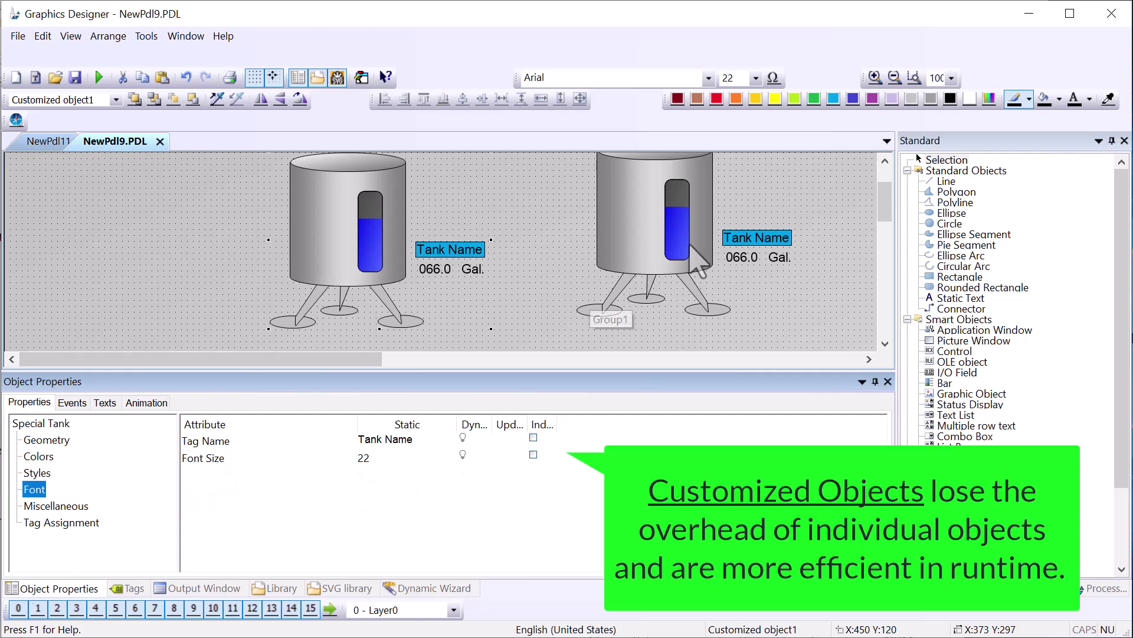
- Delete the grouped tank copy, keeping only the customized tank
scroll(886, 197, up, 1)
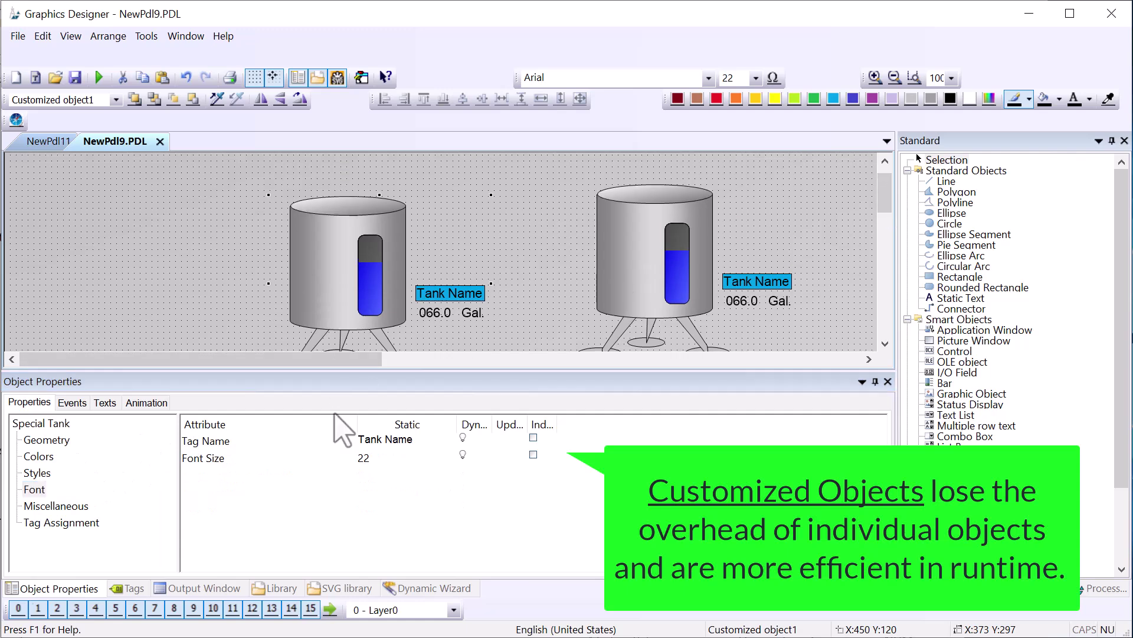
drag(562, 182, 872, 493)
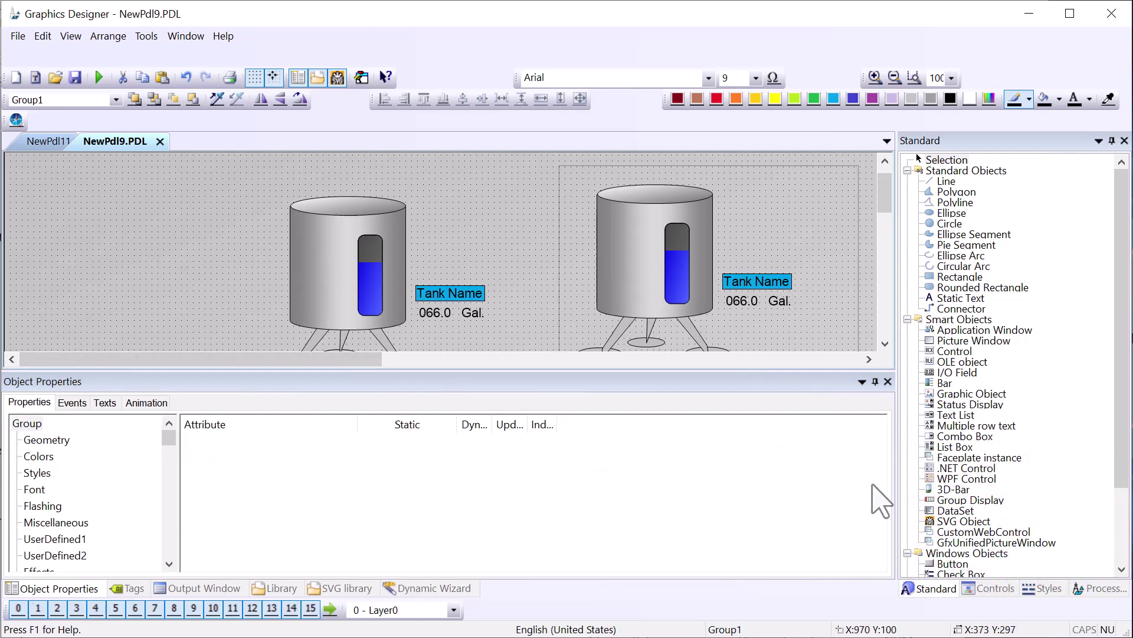
key(Delete)
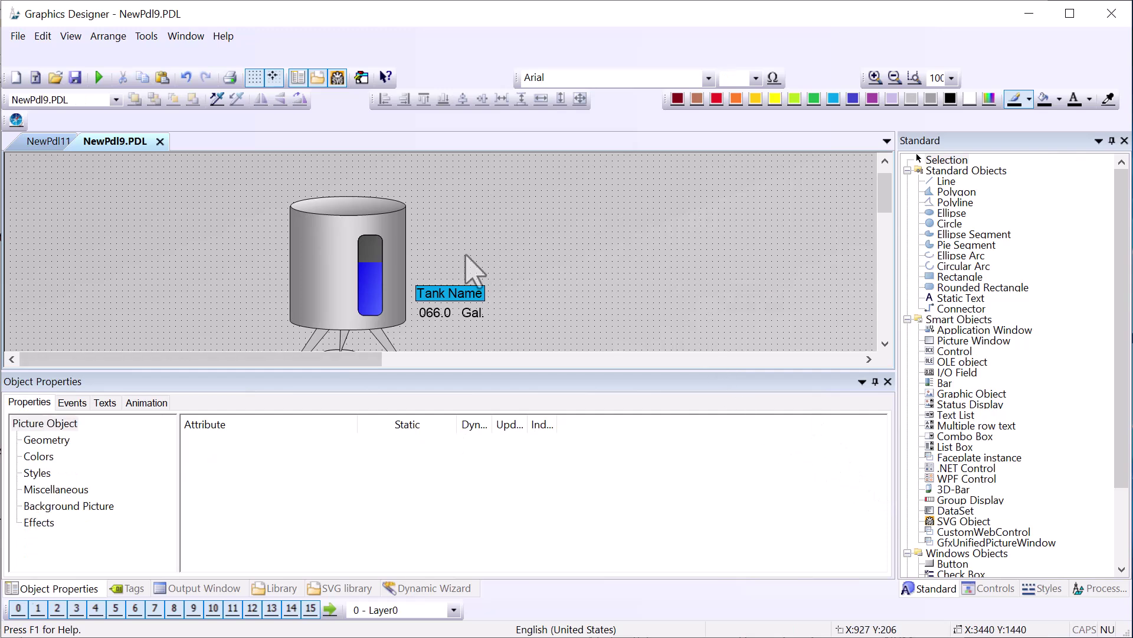
- Shrink the property area and open the remaining customized tank in its Edit mode
click(324, 275)
drag(338, 389, 338, 484)
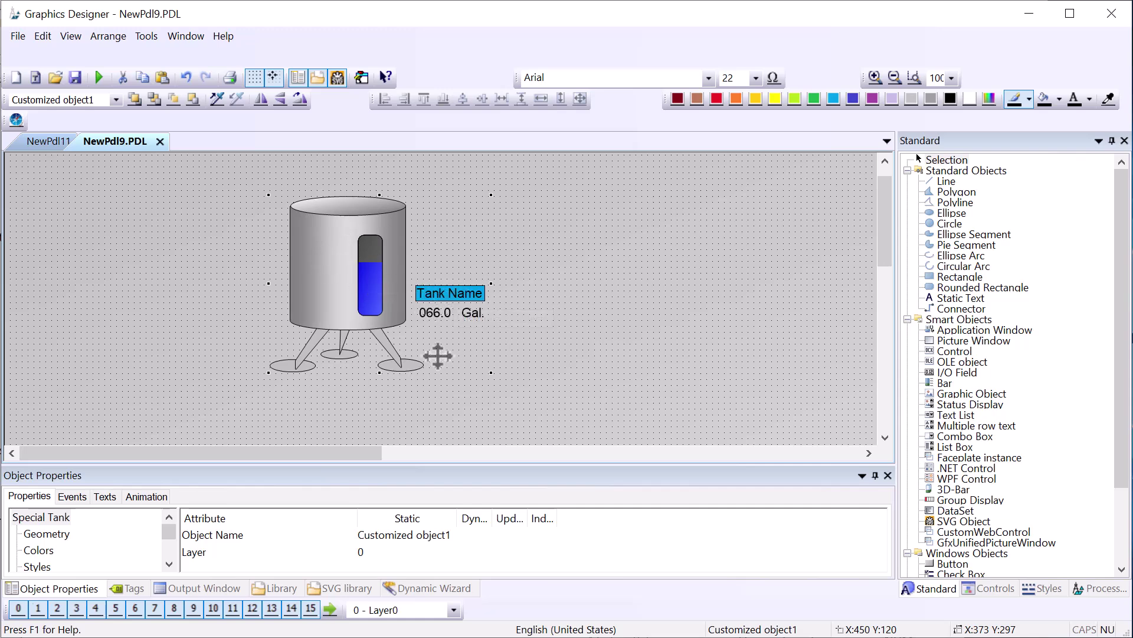
right_click(348, 251)
mouse_move(378, 347)
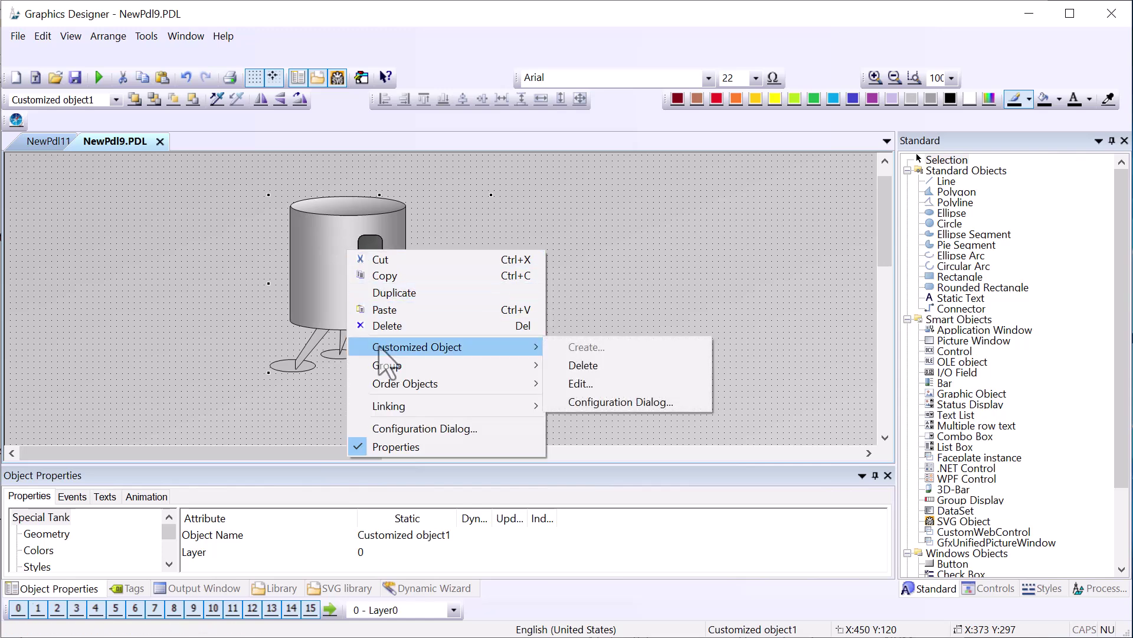
click(584, 384)
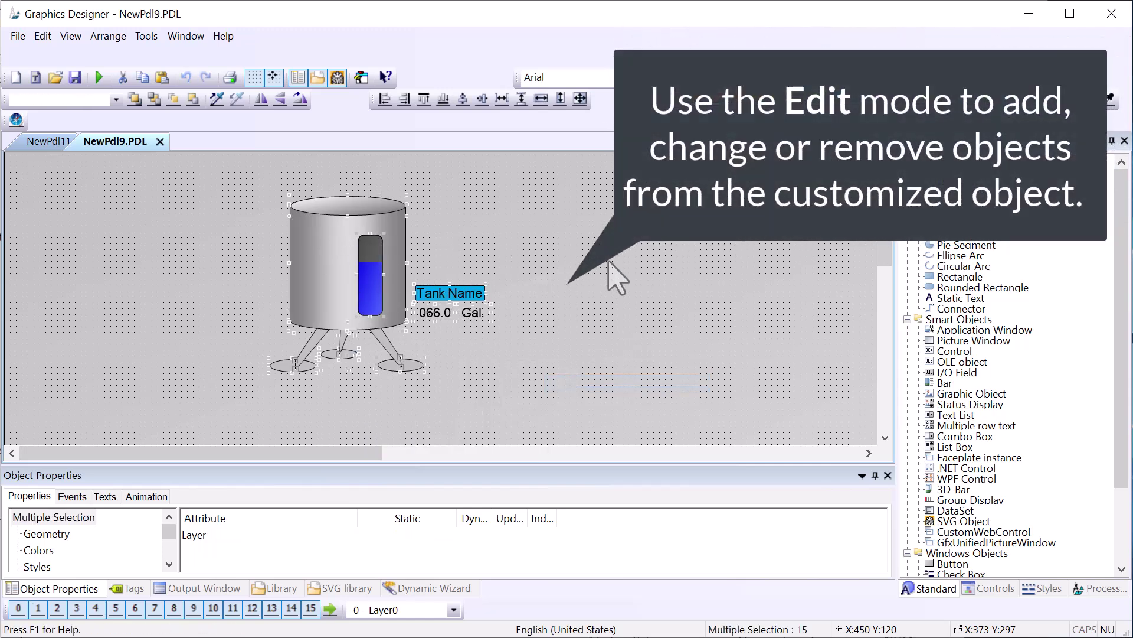
- Add a static text about 90 by 30 pixels below the tank's level value and enter "Low Lvl" in it
click(772, 349)
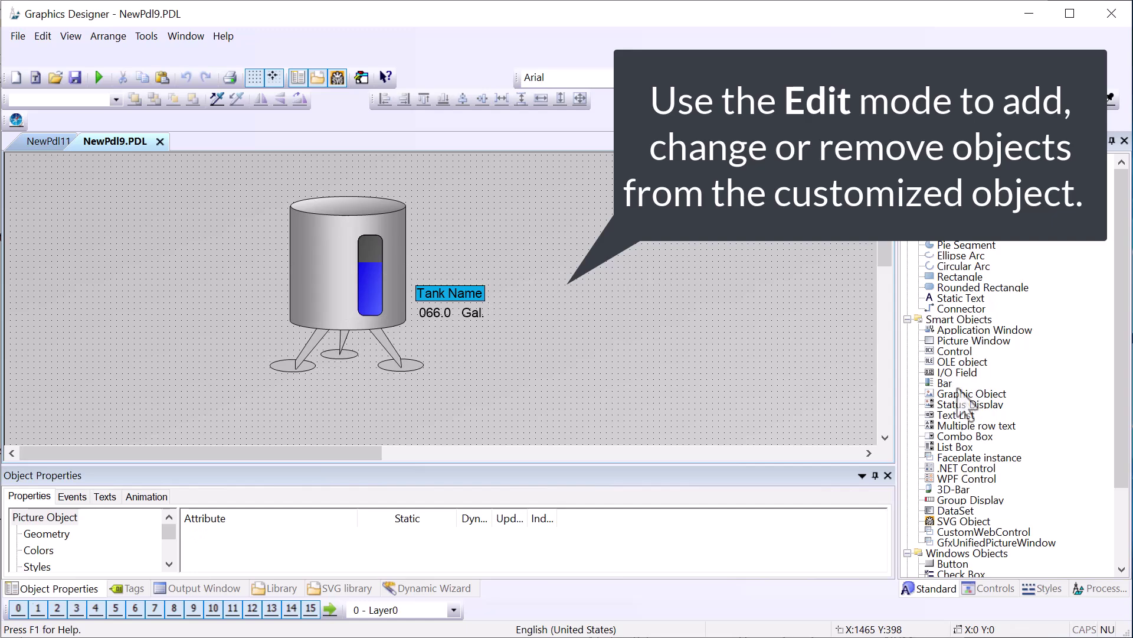
click(936, 300)
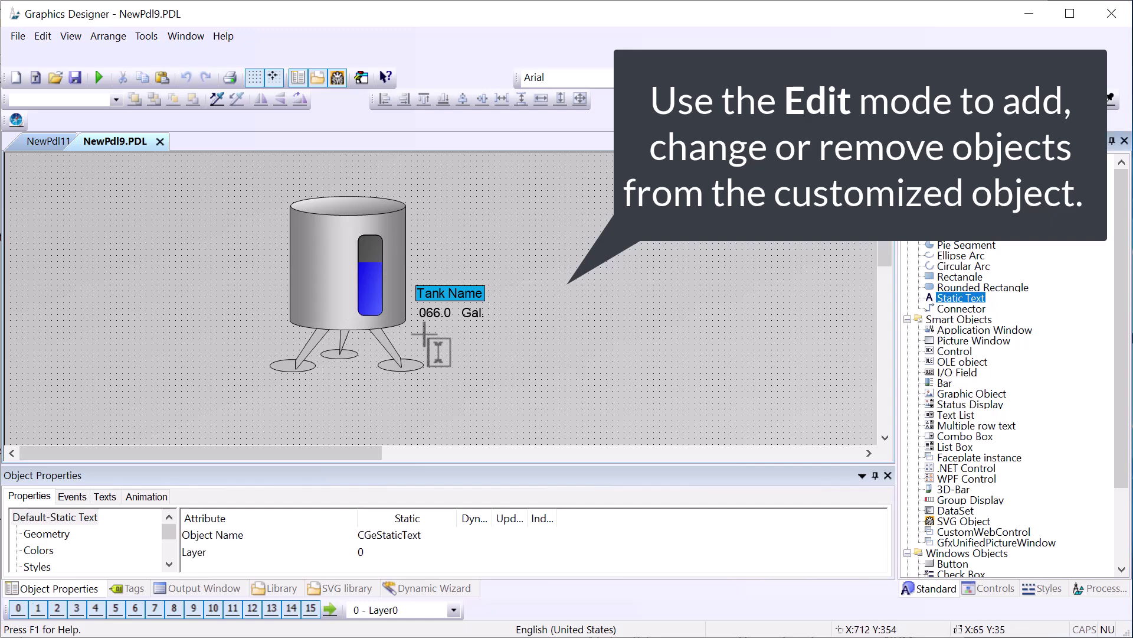
drag(421, 322, 477, 339)
text(Low Lvl)
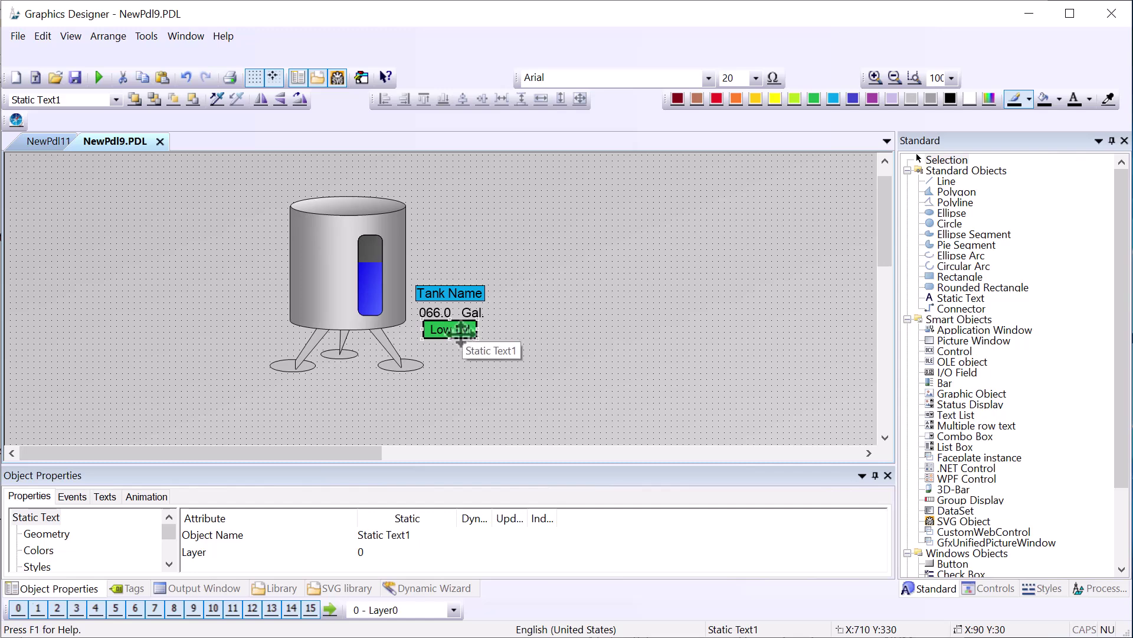
- Place the Low Lvl text slightly lower with a yellow background and set its Display property to No
drag(449, 346, 450, 351)
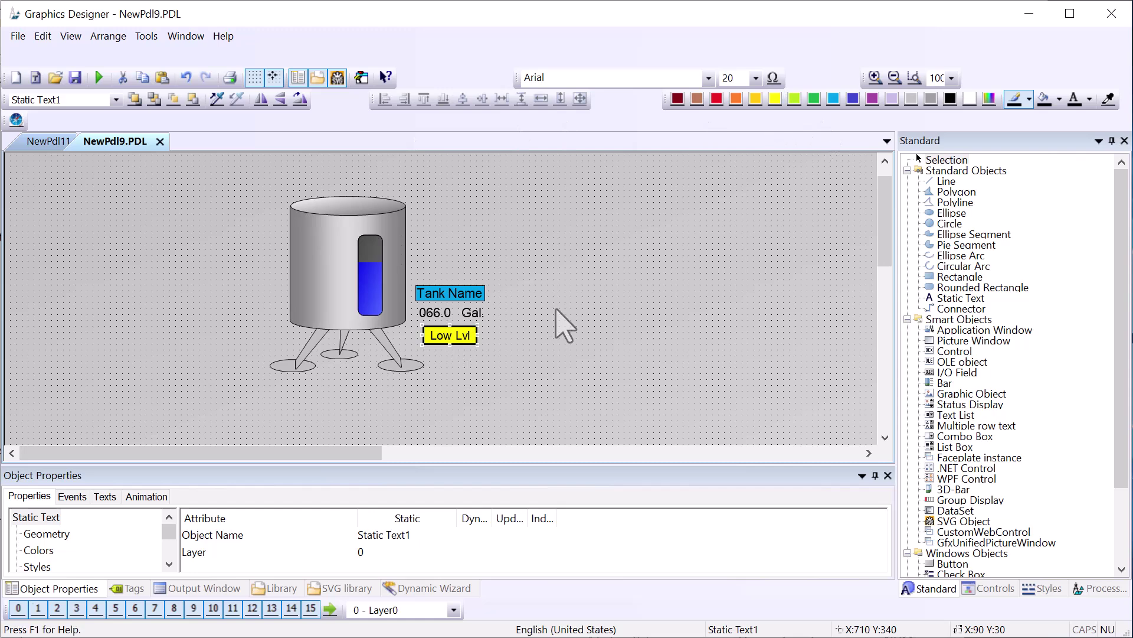
drag(59, 465, 59, 389)
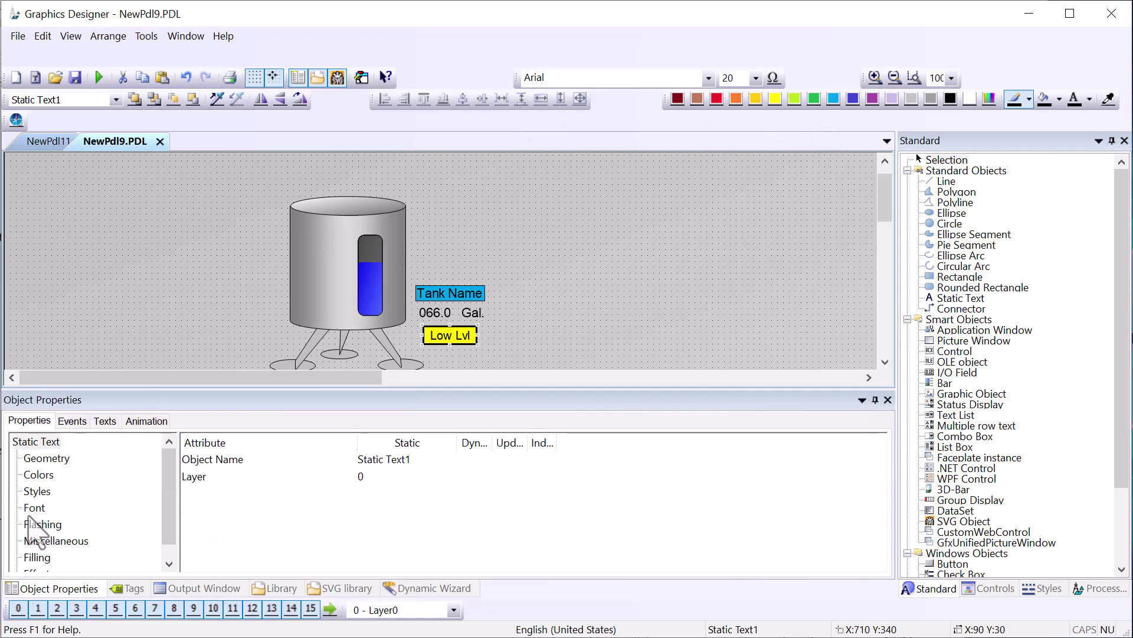
click(56, 541)
click(198, 495)
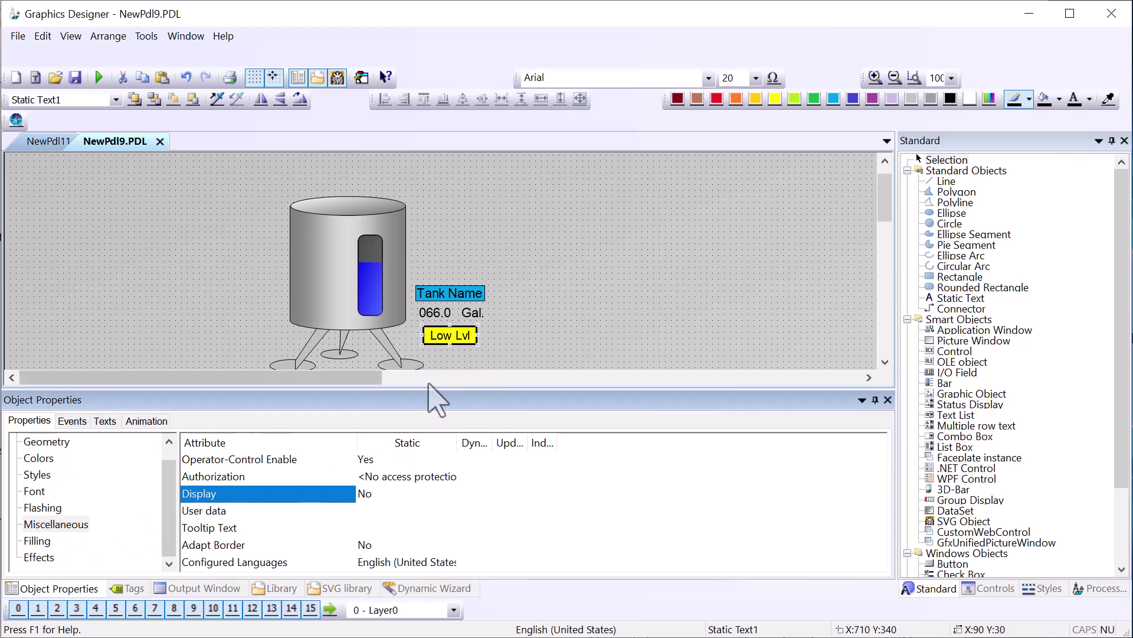
- Rename the Low Lvl text object to txtLowLvl and shrink the property area again
scroll(55, 464, up, 1)
click(47, 445)
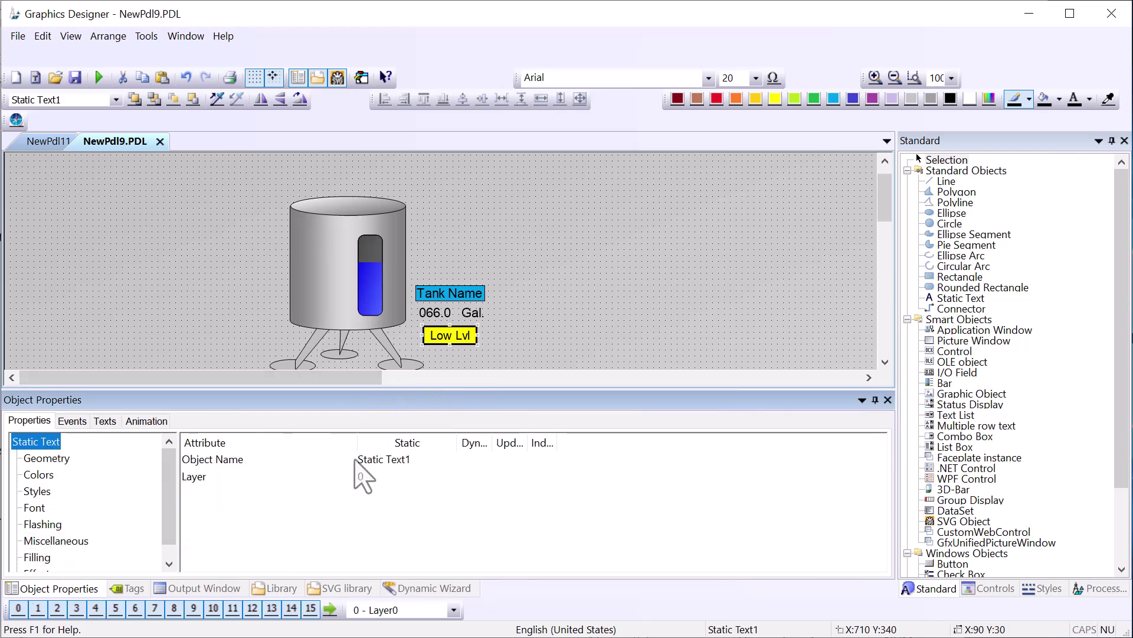
double_click(382, 463)
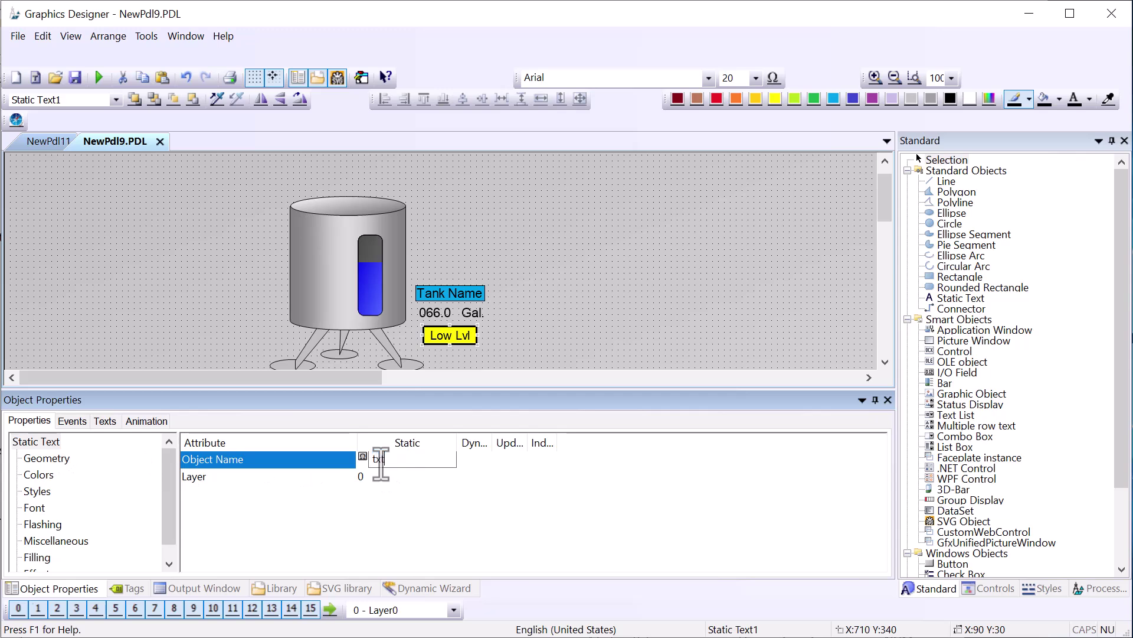
key(Return)
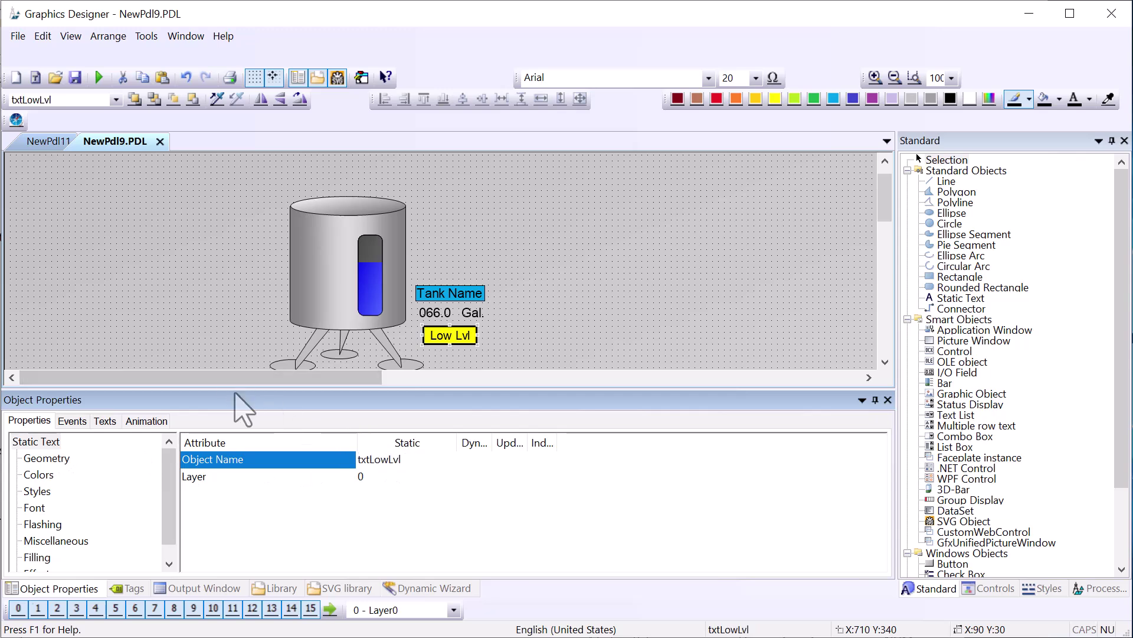
drag(228, 385, 231, 449)
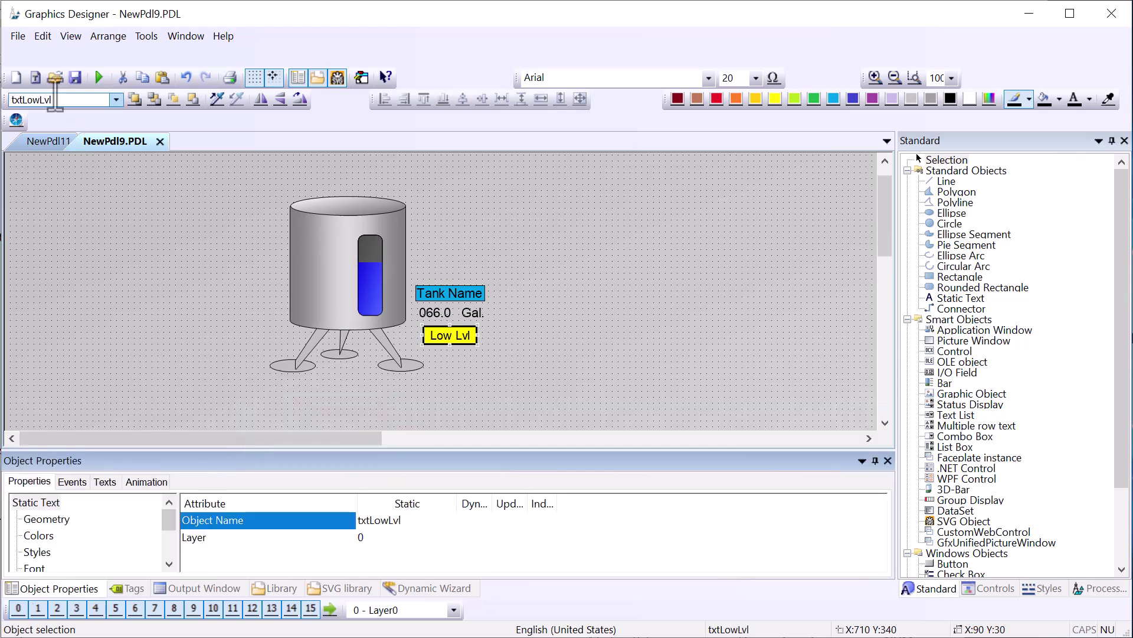
- Try to save the picture, and finish editing the customized tank with all its parts selected
click(75, 77)
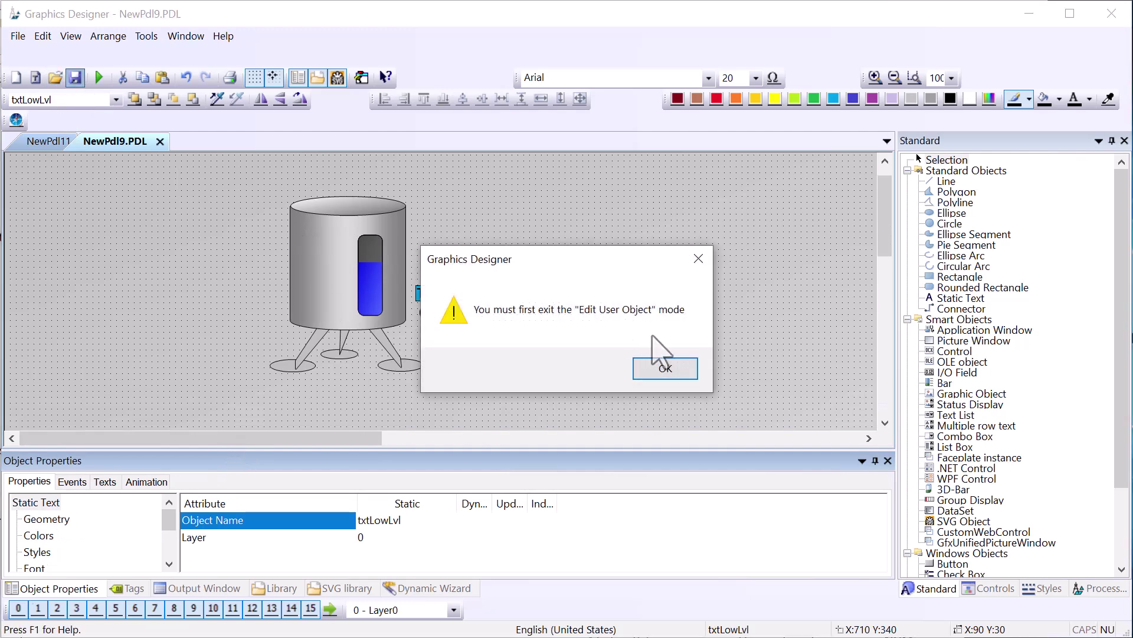
click(666, 369)
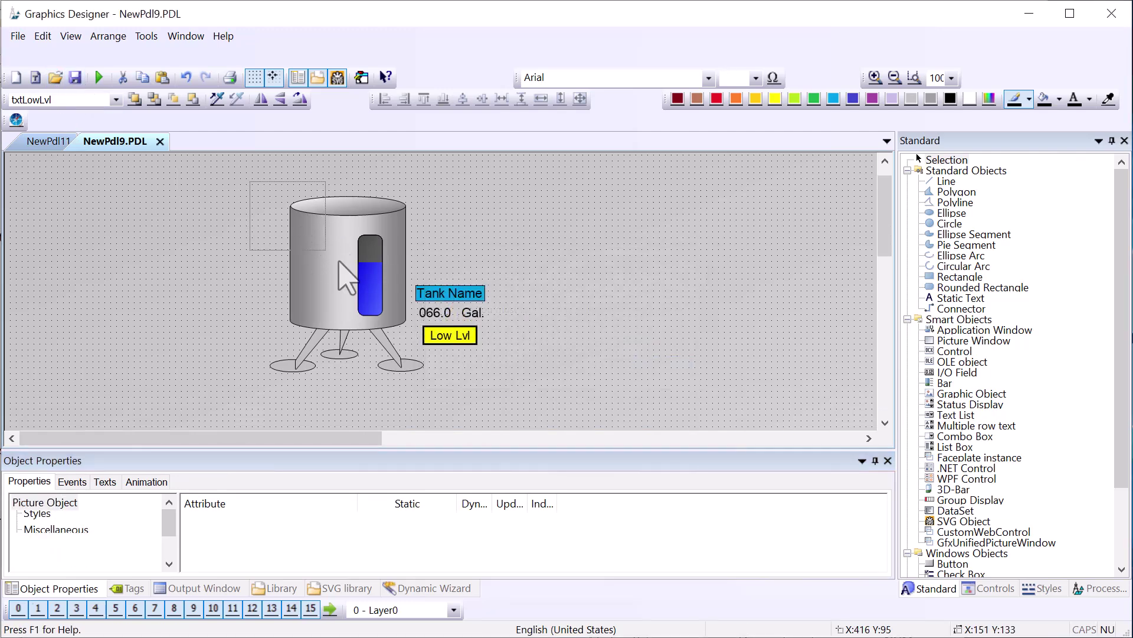
key(ctrl+a)
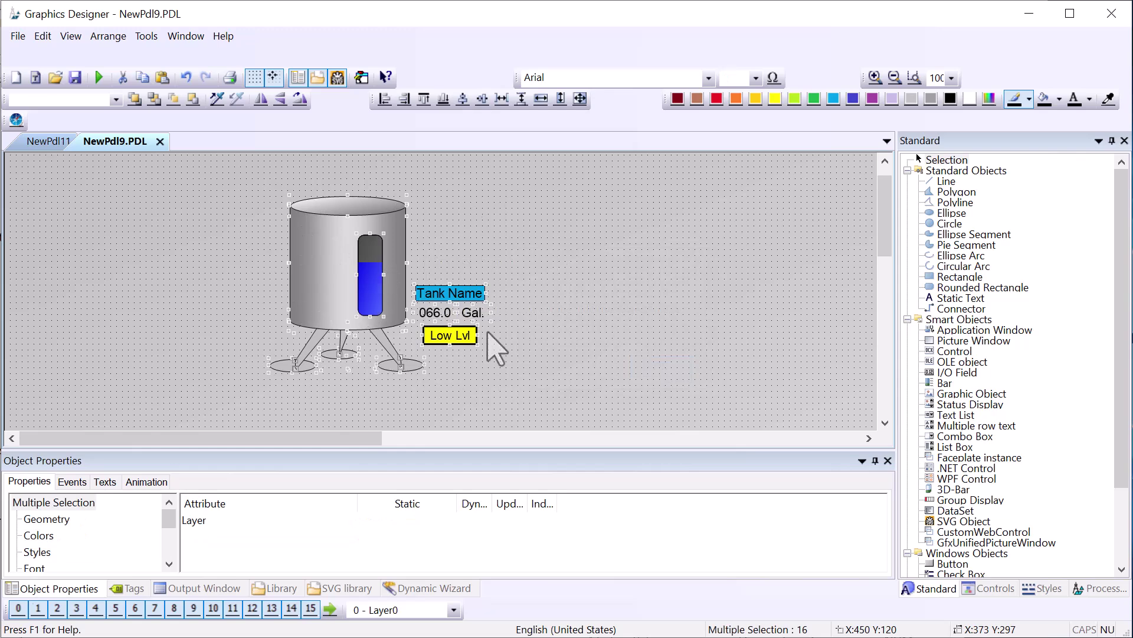
right_click(323, 304)
mouse_move(409, 395)
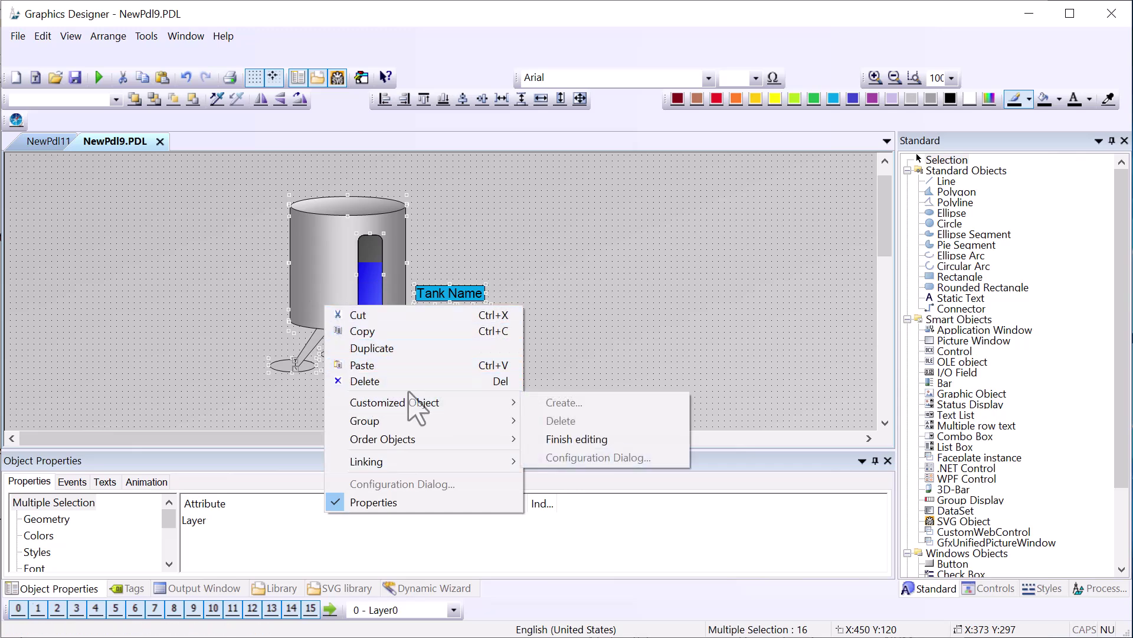
click(518, 440)
- Open the tank's configuration dialog and add the Display property of txtLowLvl to its Tag Assignment group
right_click(326, 278)
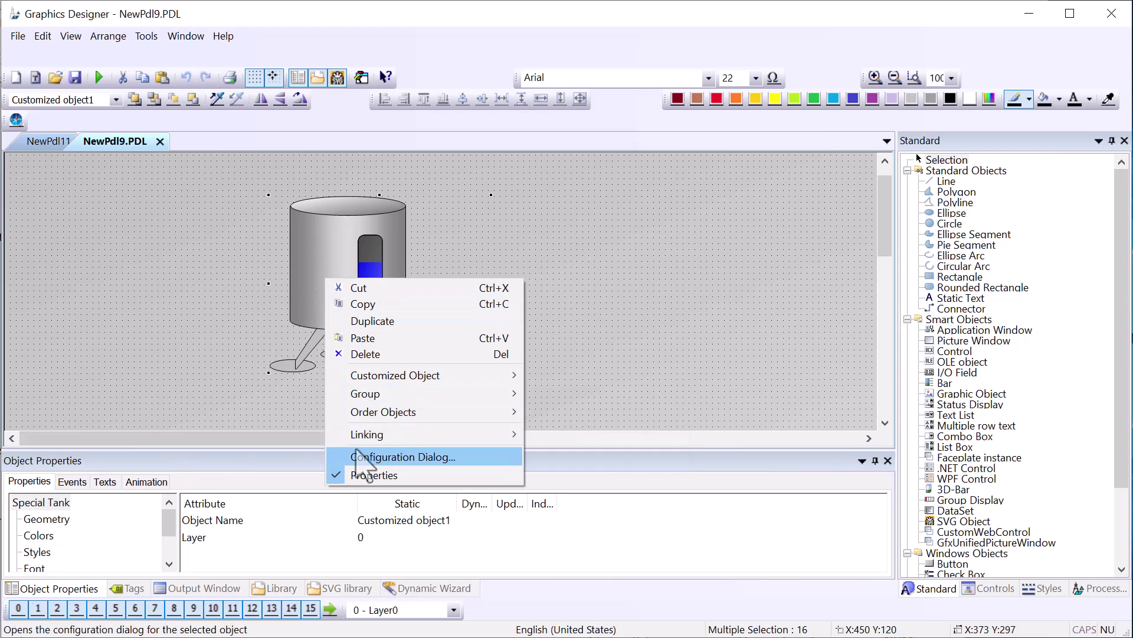
click(361, 458)
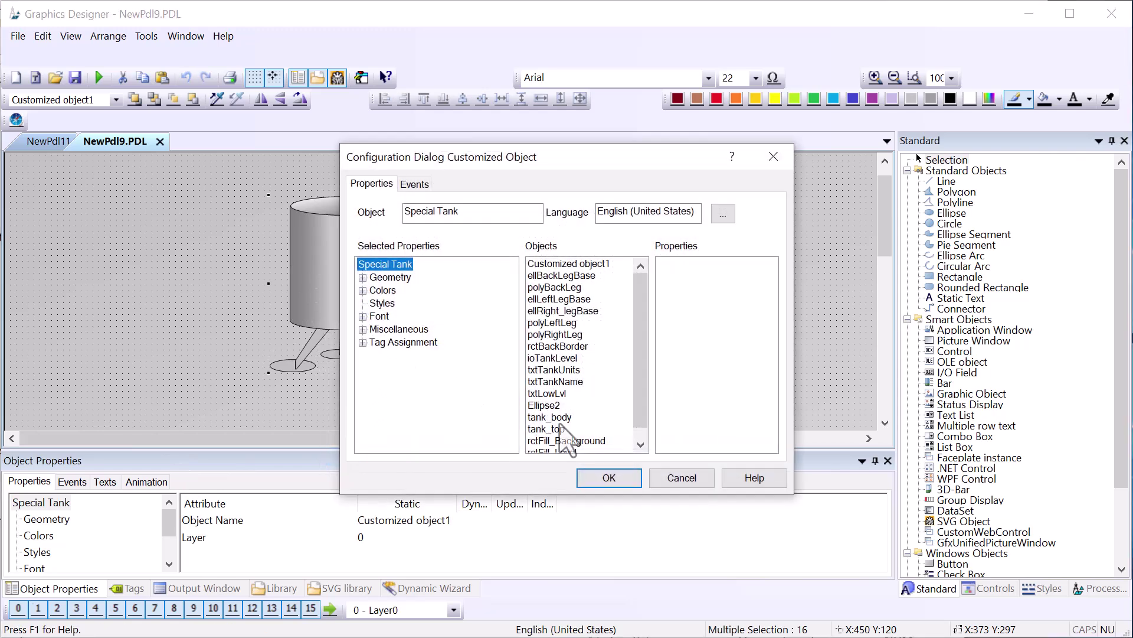
click(561, 393)
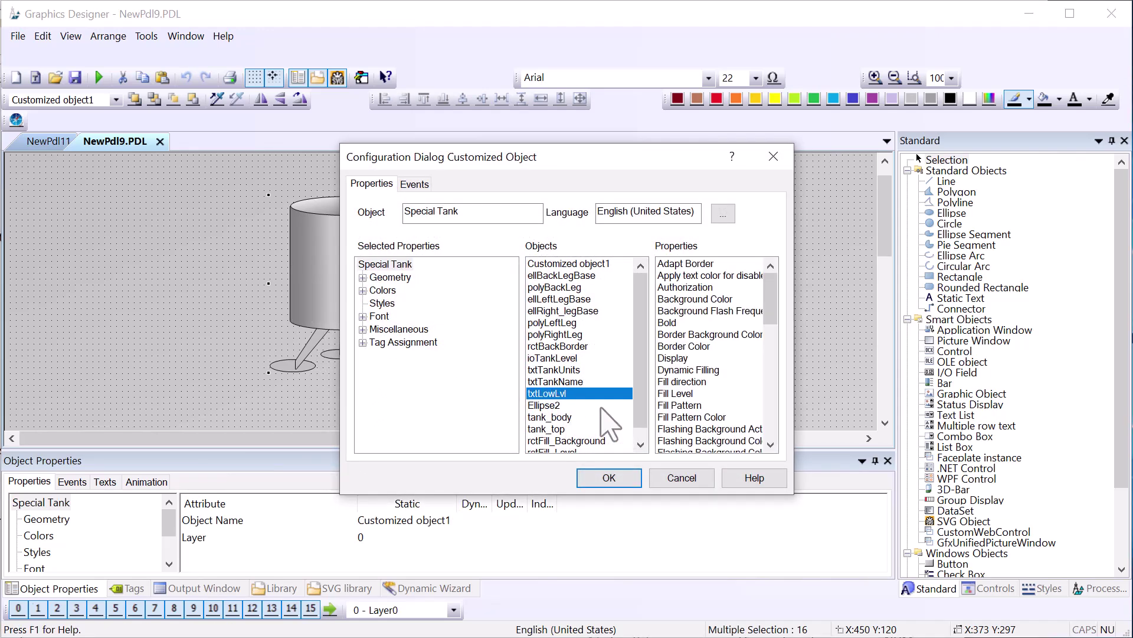
drag(401, 357, 407, 363)
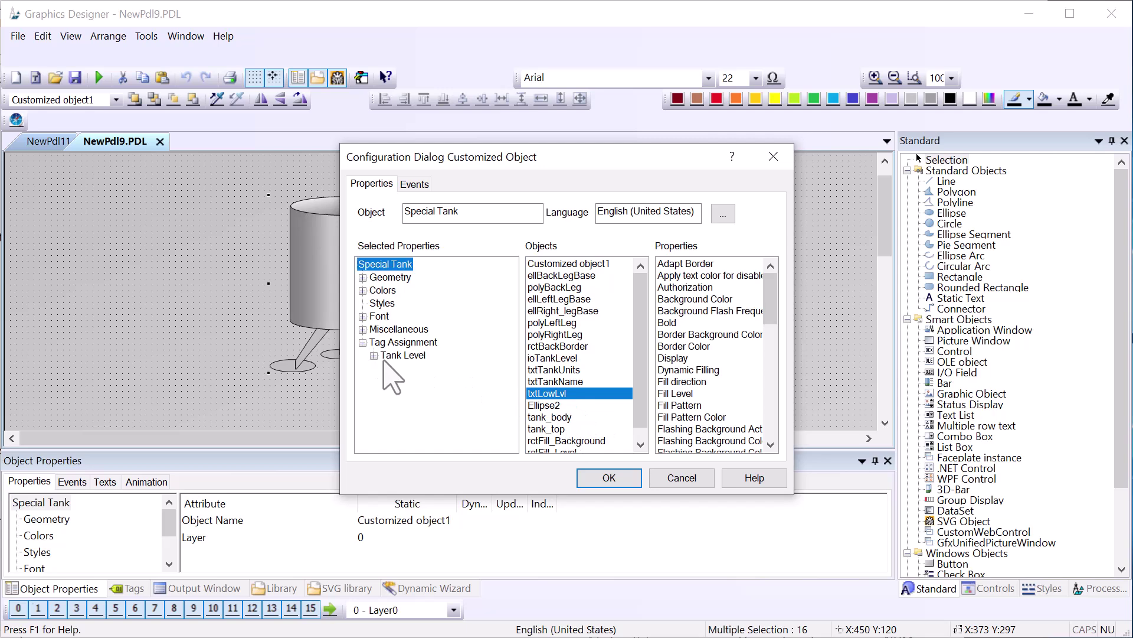
click(406, 342)
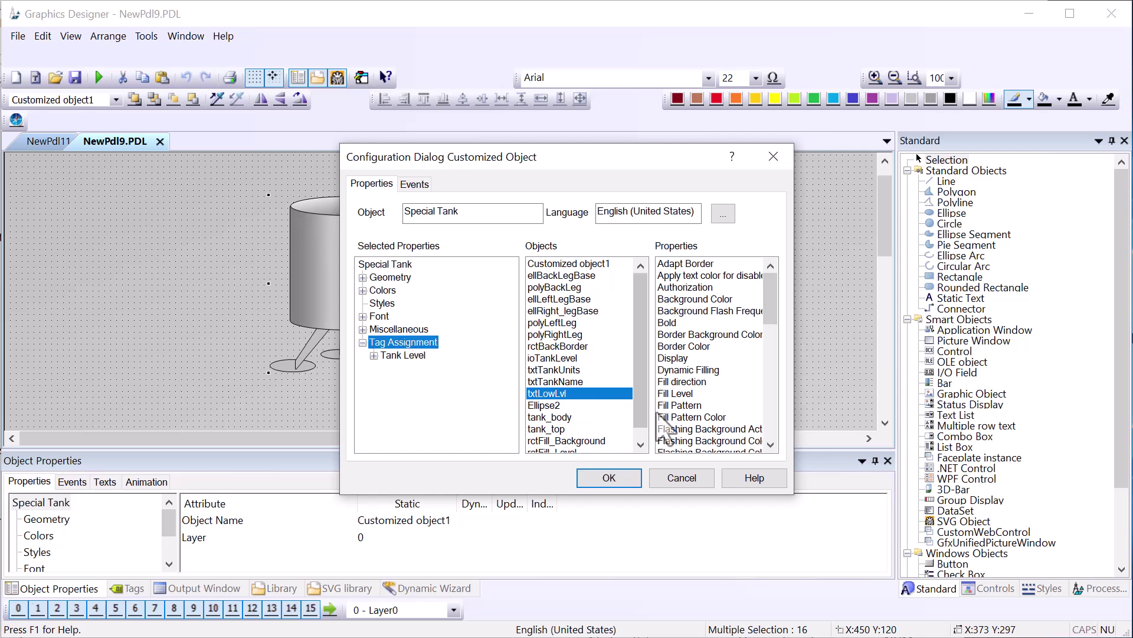
click(676, 358)
drag(677, 363, 424, 357)
- Name the added Display property LowLevelWarning and accept the customized object's configuration
right_click(408, 369)
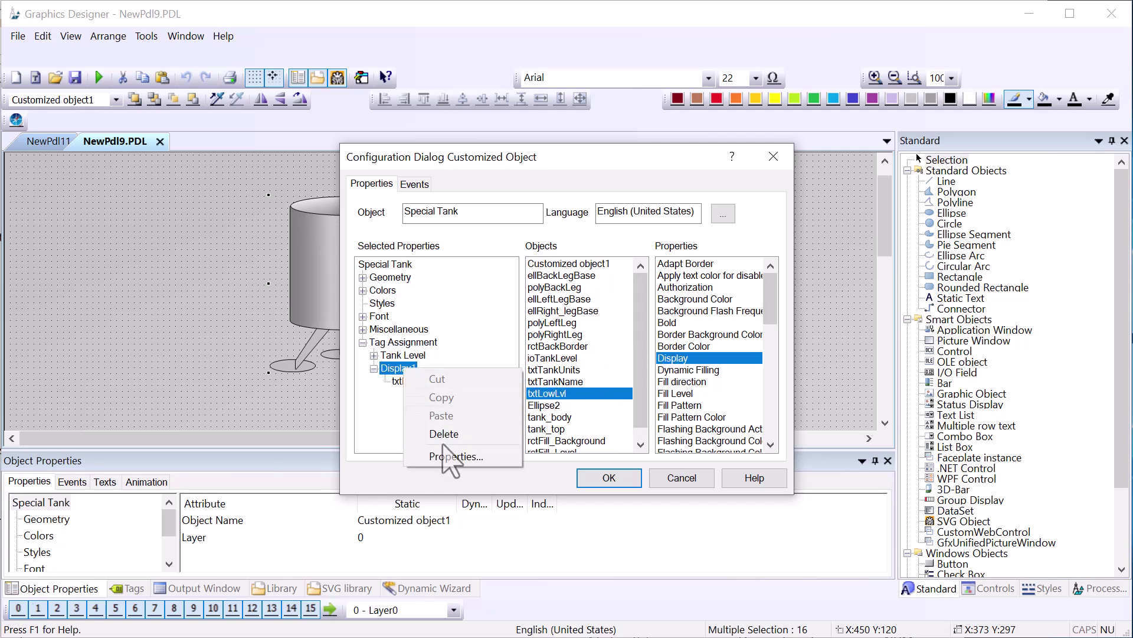
click(458, 459)
double_click(615, 318)
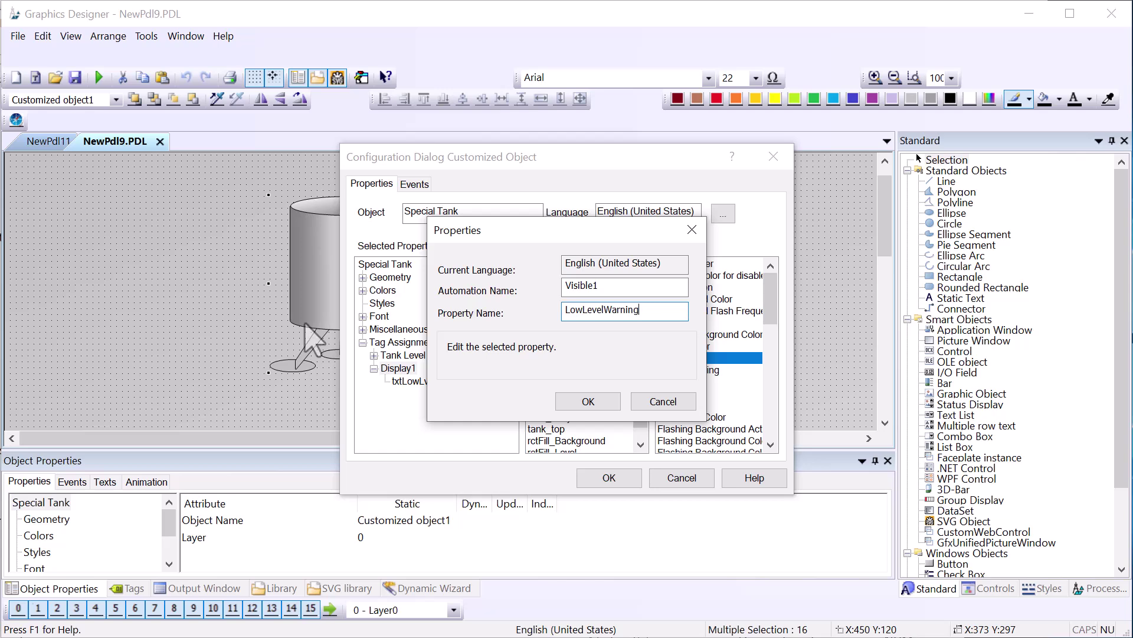
click(587, 401)
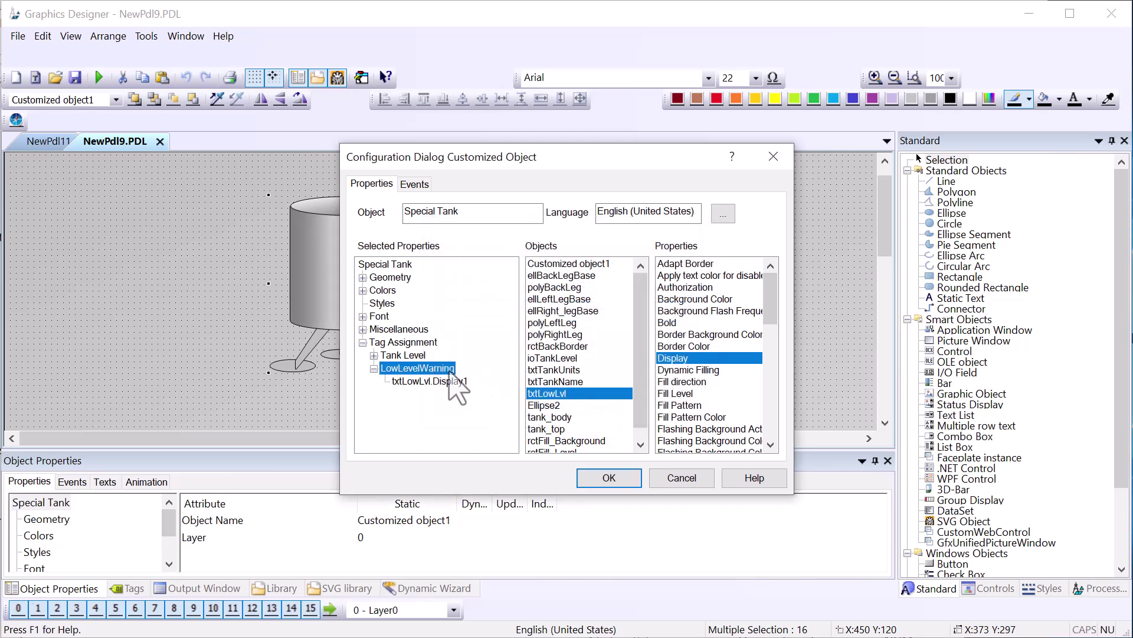
click(608, 478)
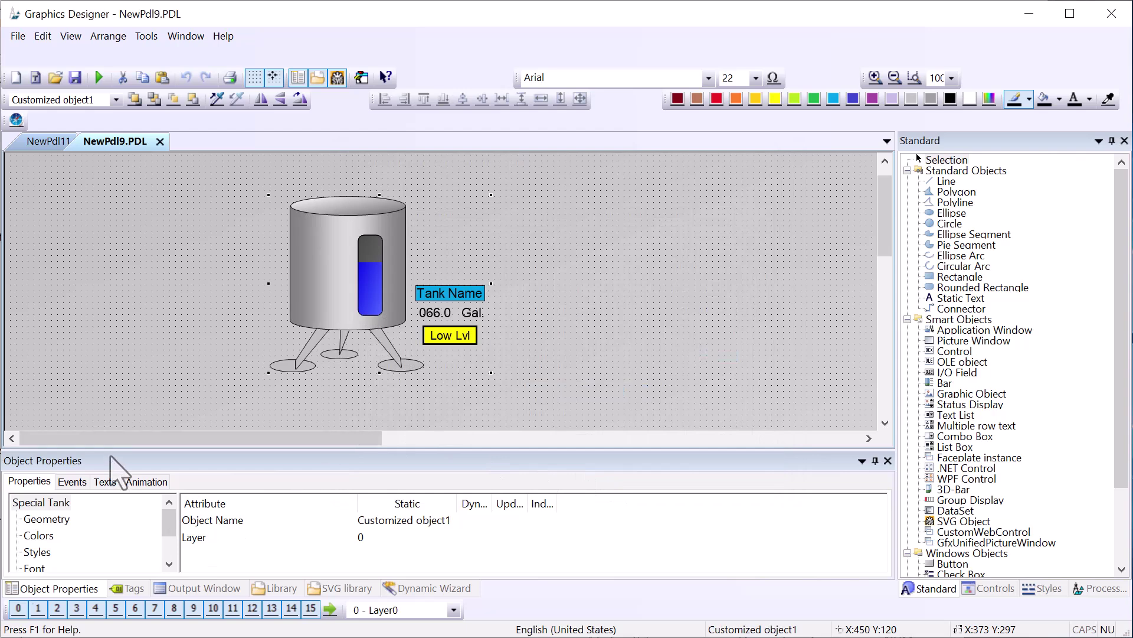
- Connect the tank's Tank Level property under Tag Assignment to the tag Mix_Tank_Level
drag(101, 448, 248, 378)
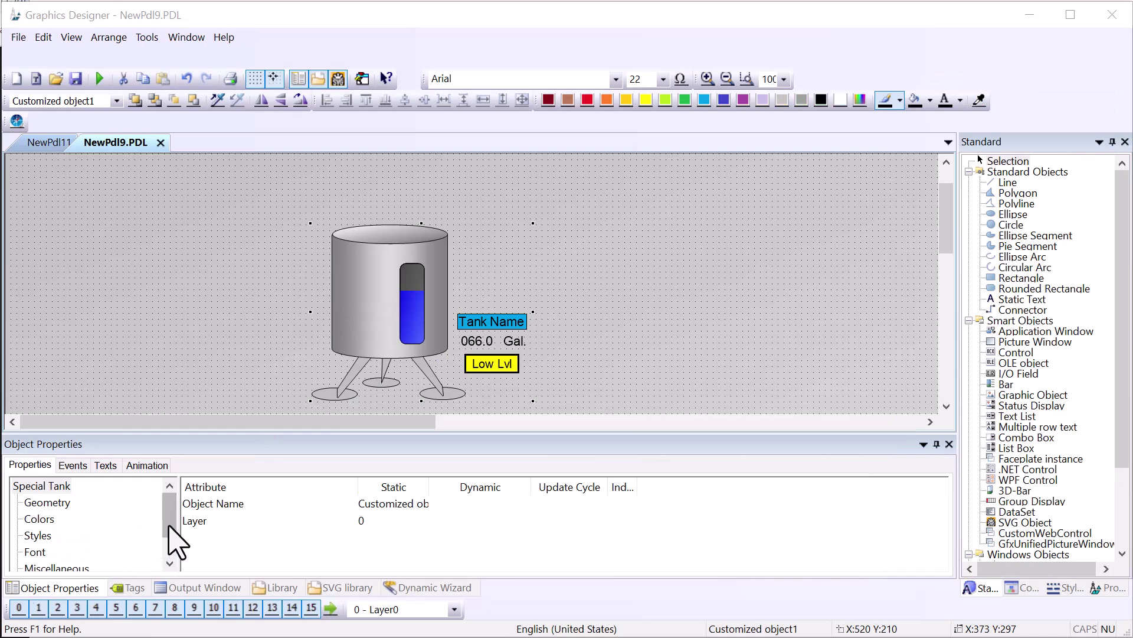
drag(175, 542, 171, 567)
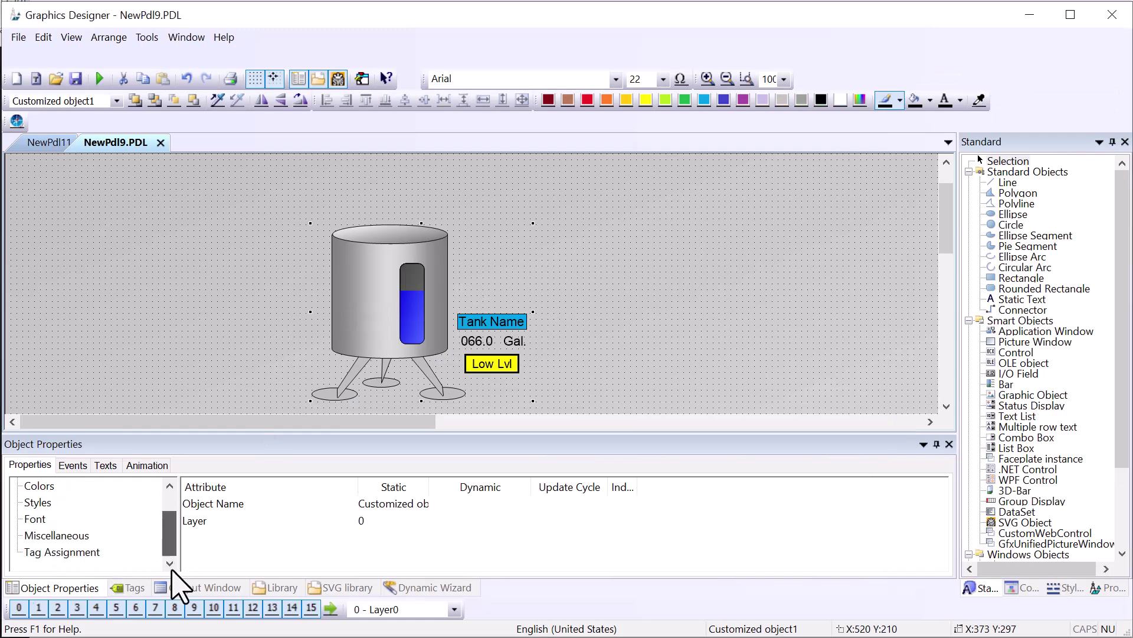
click(89, 551)
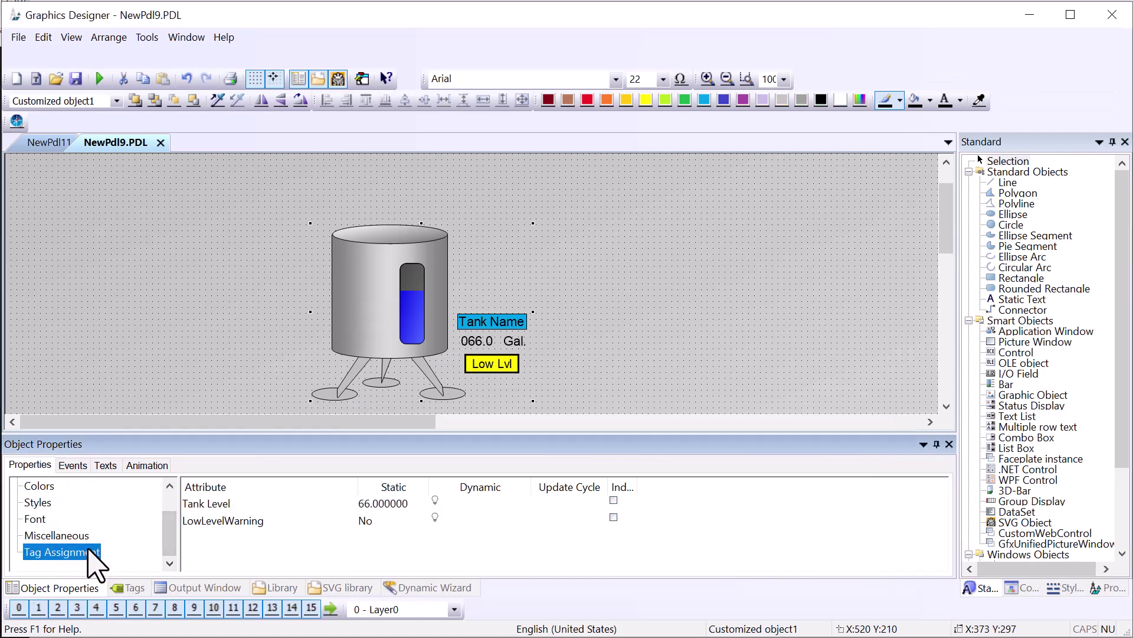
right_click(439, 500)
click(465, 570)
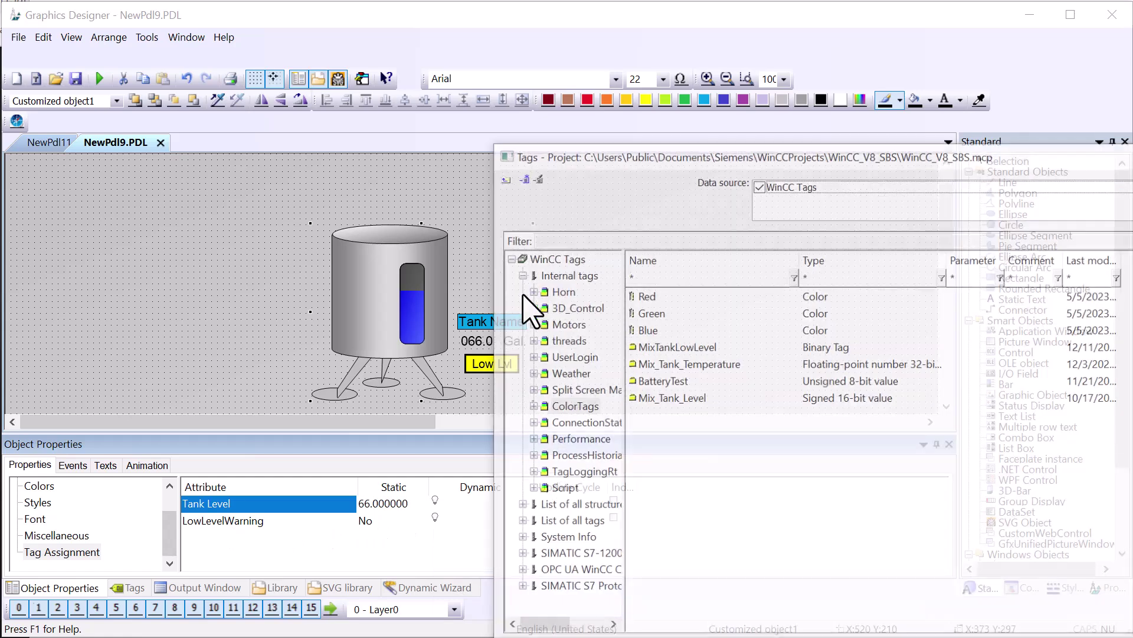
drag(624, 152, 336, 34)
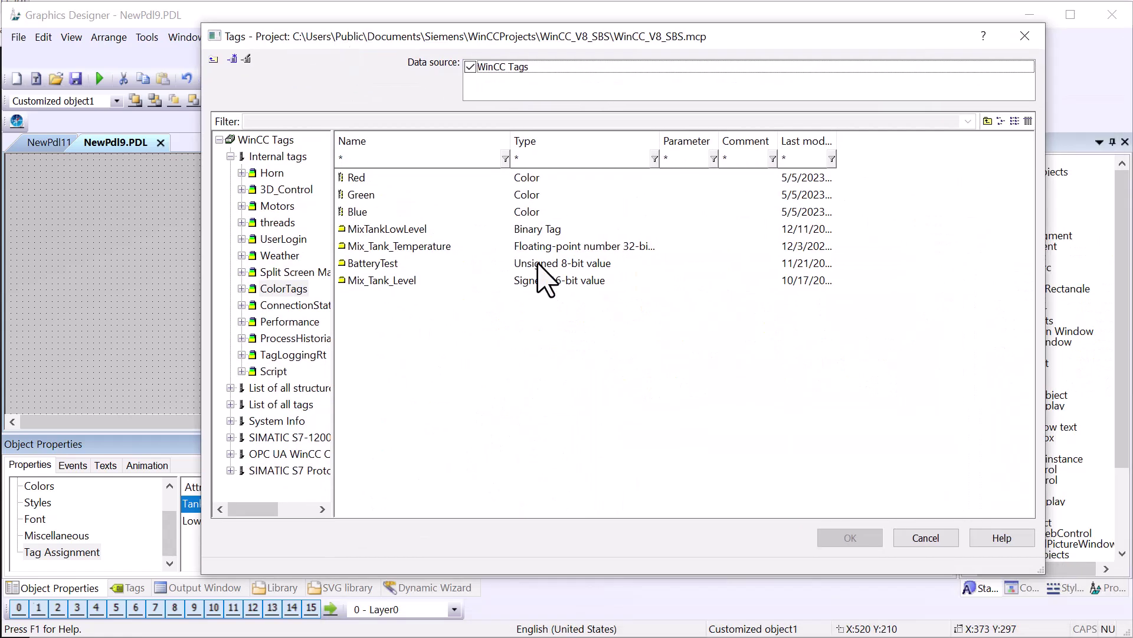
click(371, 280)
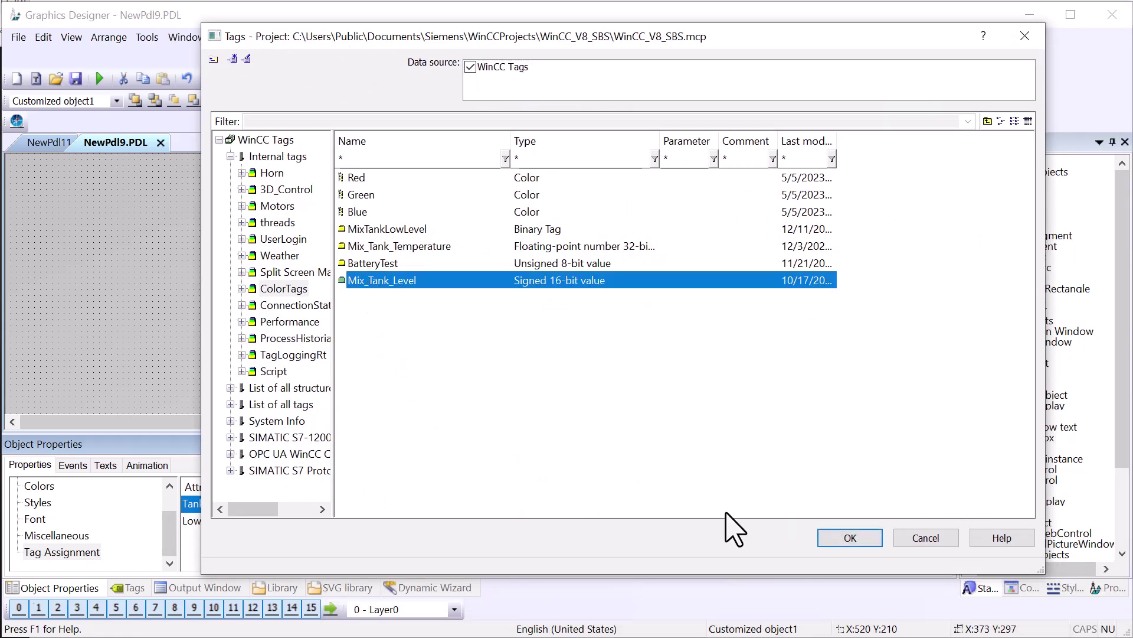
click(848, 542)
- Connect the tank's LowLevelWarning property to the binary tag MixTankLowLevel
right_click(436, 519)
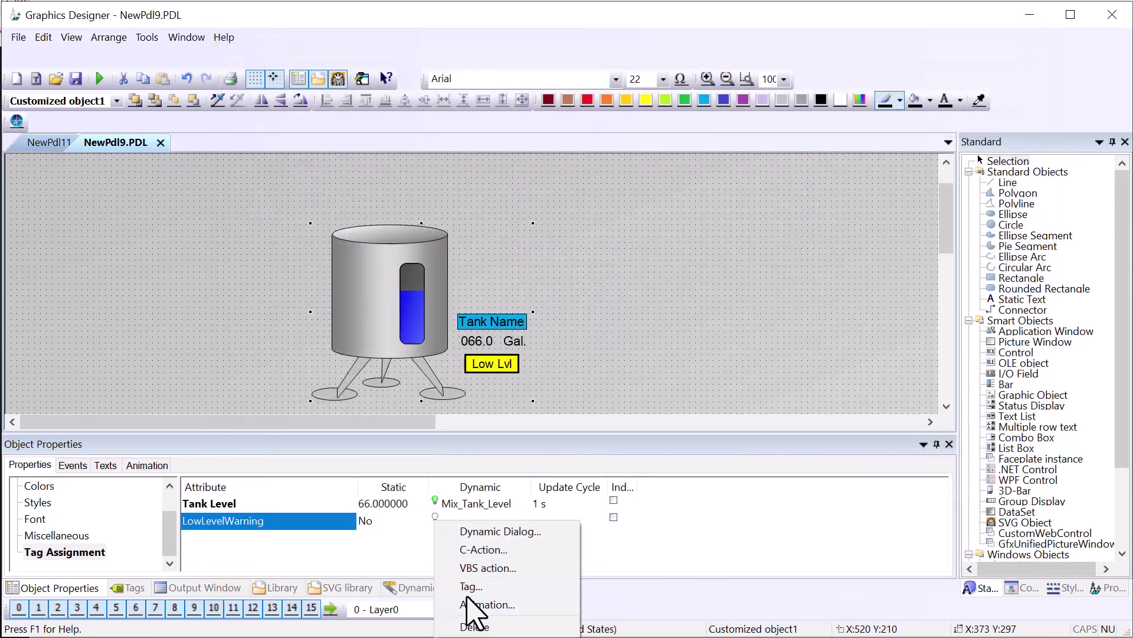
click(471, 585)
click(481, 255)
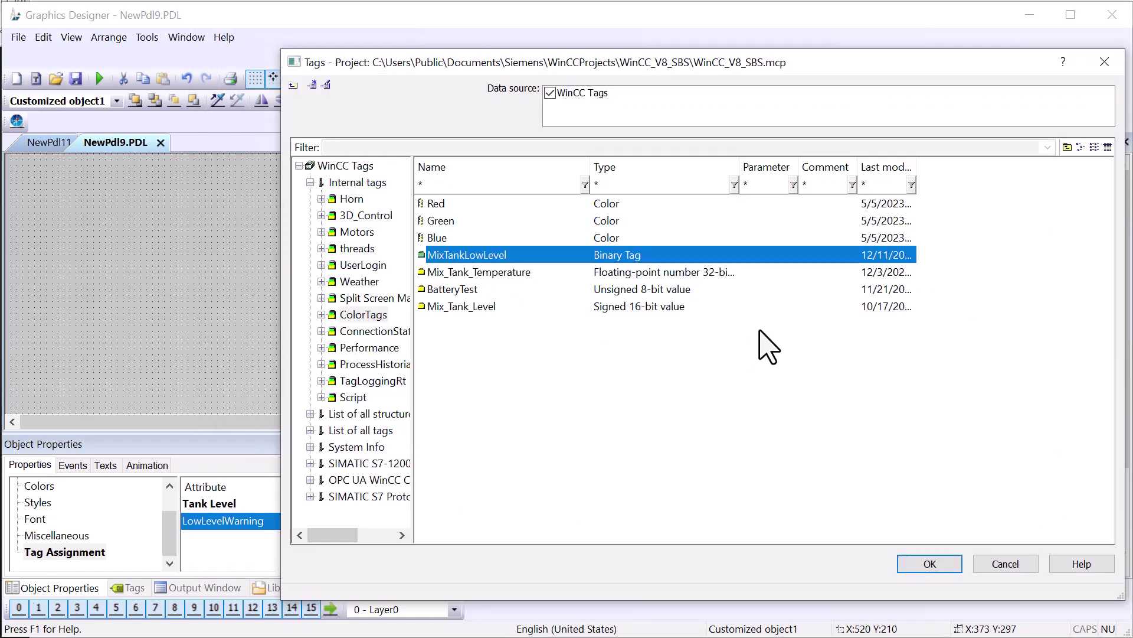
click(916, 566)
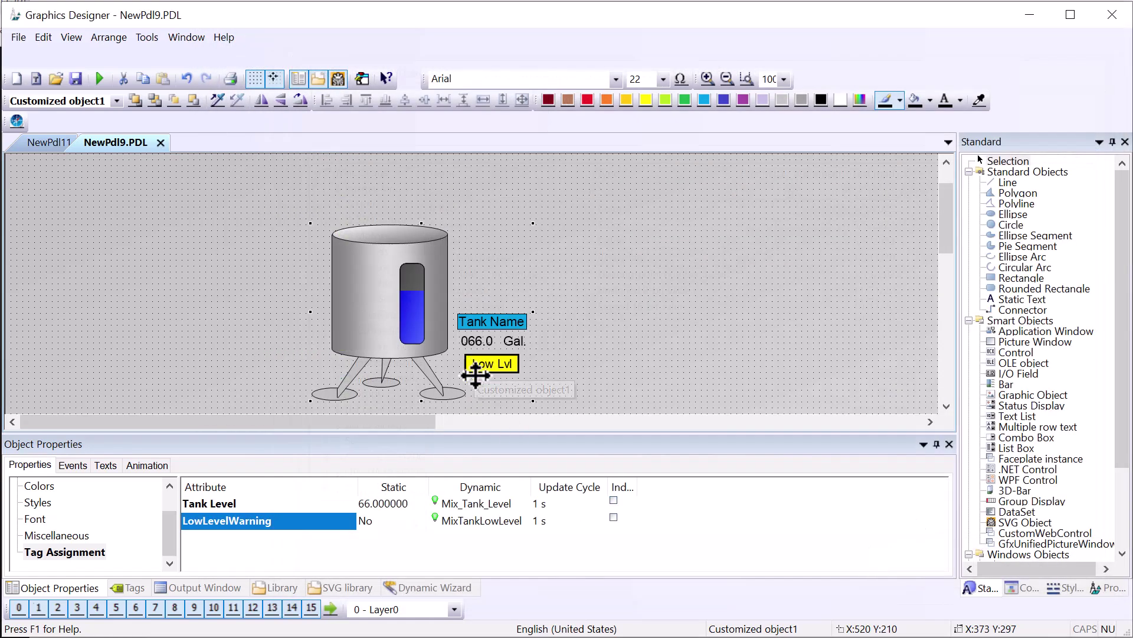
- Add I/O fields for the tags Mix_Tank_Level and MixTankLowLevel, one below the other in the empty area beside the tank
click(133, 588)
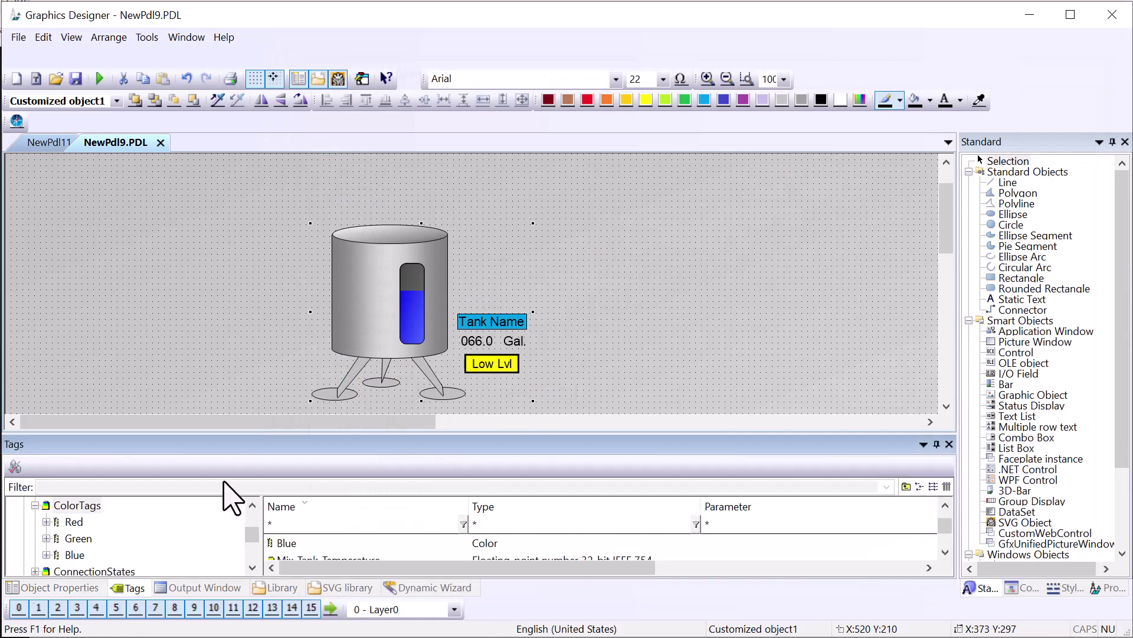
drag(207, 432, 206, 380)
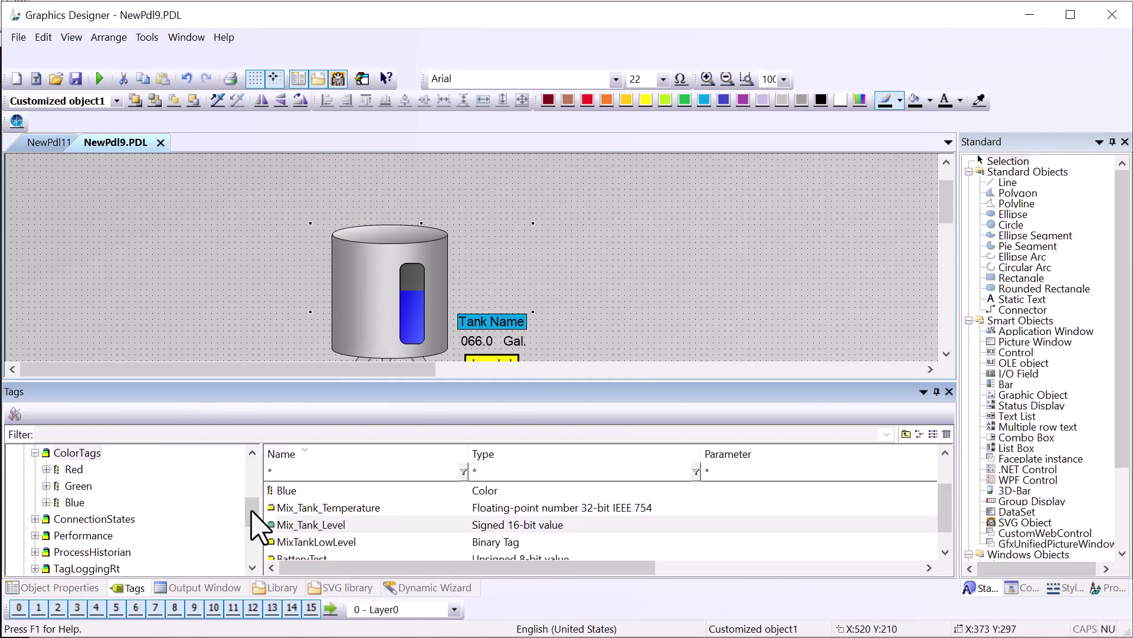
drag(295, 524, 597, 196)
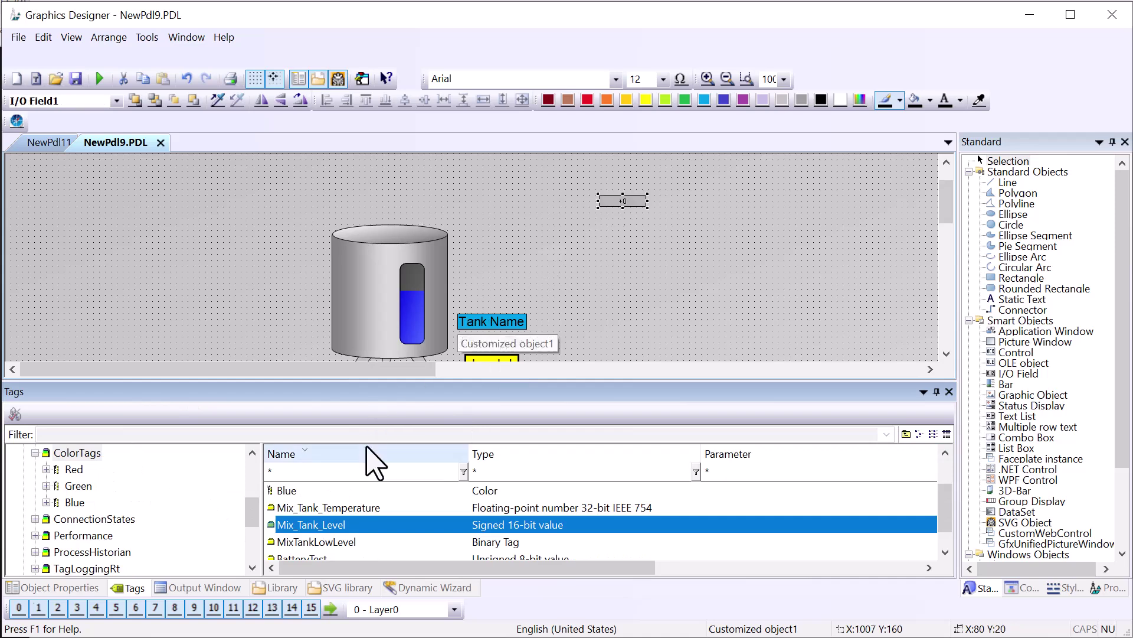
drag(374, 516, 654, 248)
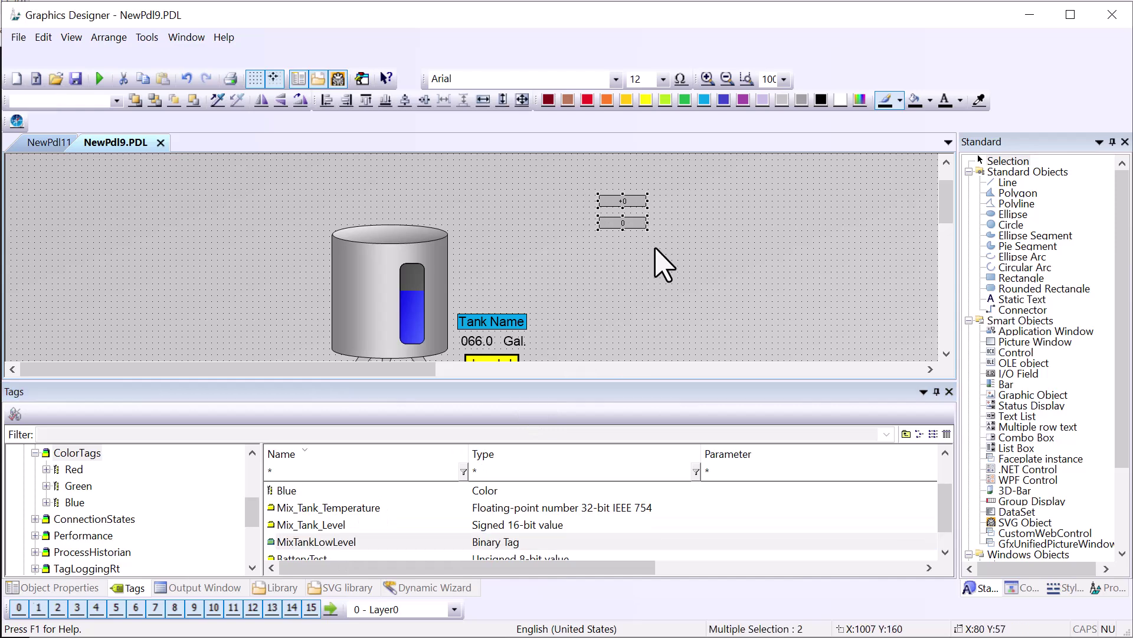
- Set the font size of both new I/O fields to 20 and deselect them
click(664, 79)
click(644, 189)
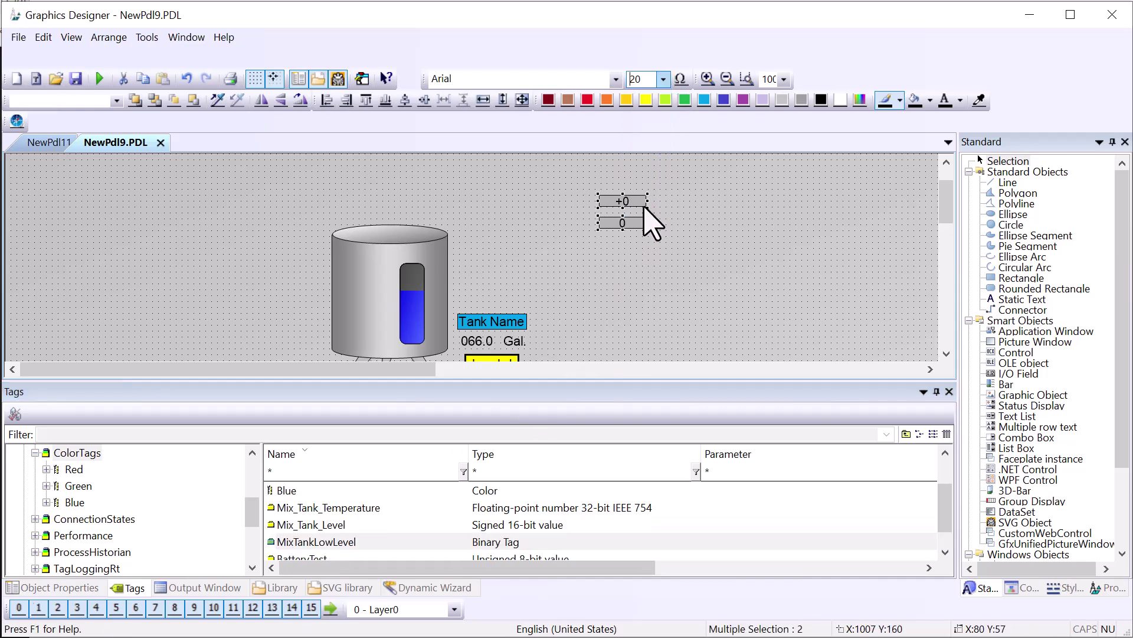
click(691, 262)
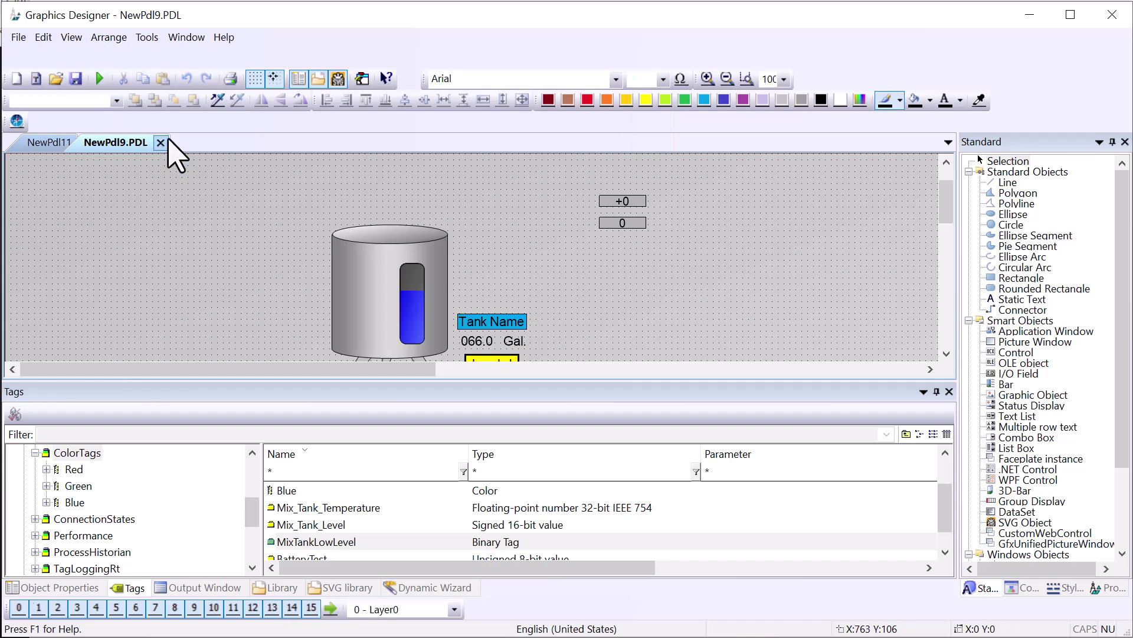
- Start runtime, narrow its window, and add the tags of both I/O fields, Mix_Tank_Level and MixTankLowLevel, to the tag simulation
click(100, 78)
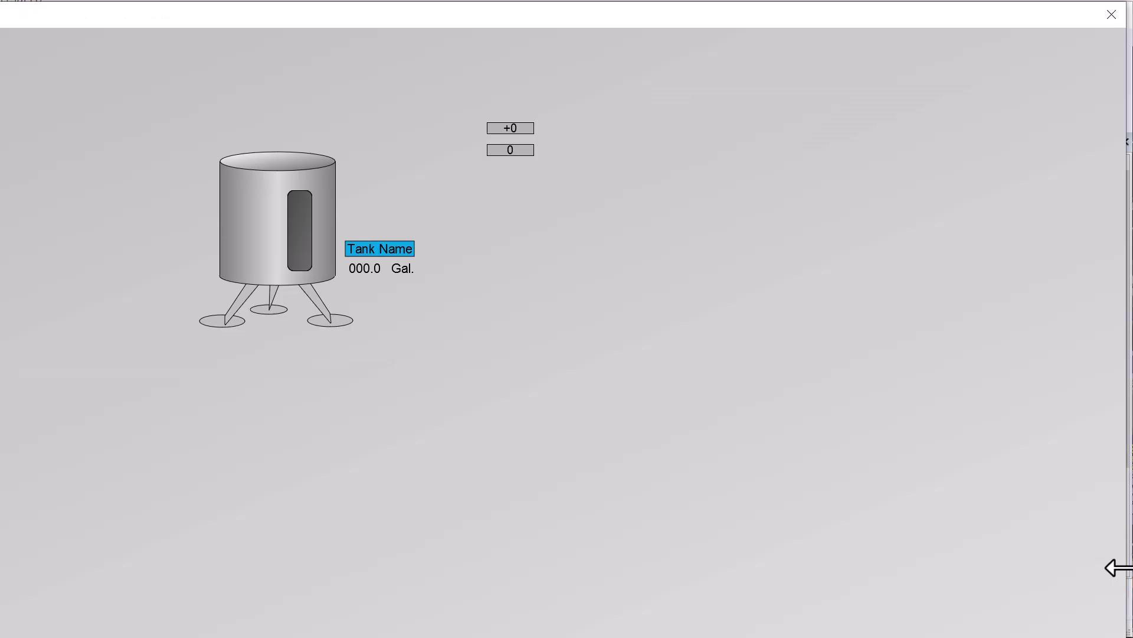
drag(1113, 567, 546, 523)
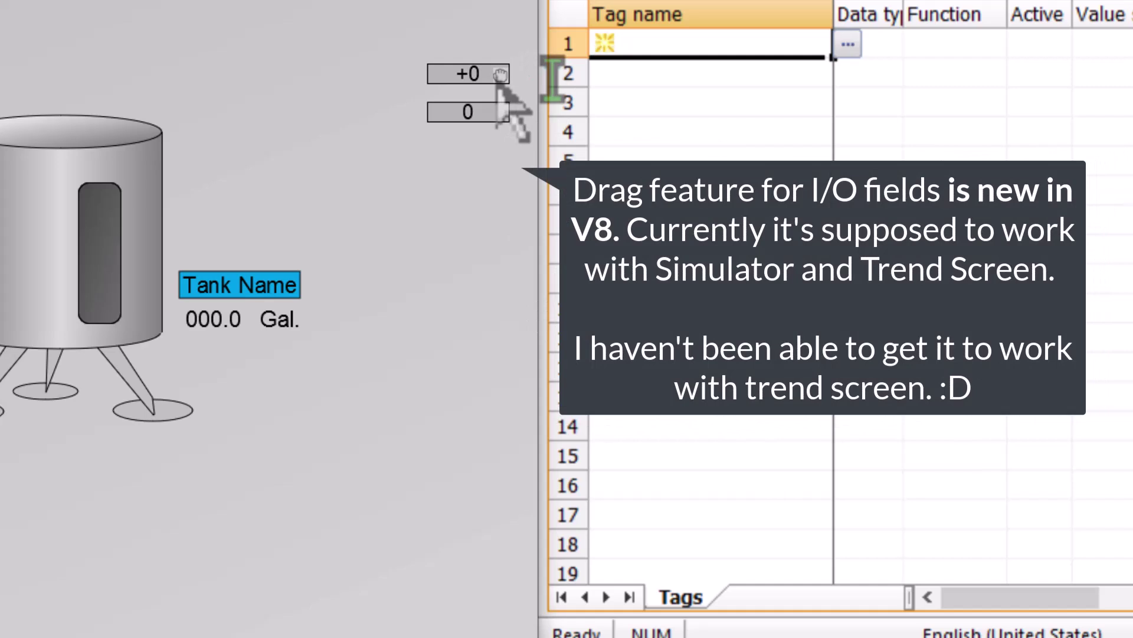
drag(500, 76, 673, 48)
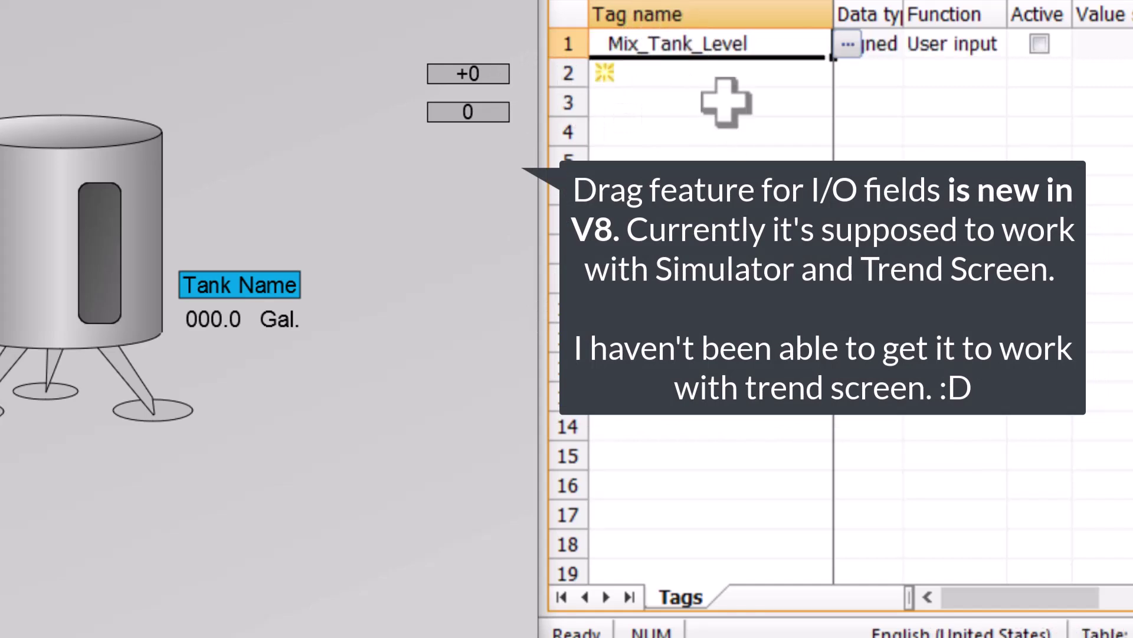
drag(534, 144, 640, 74)
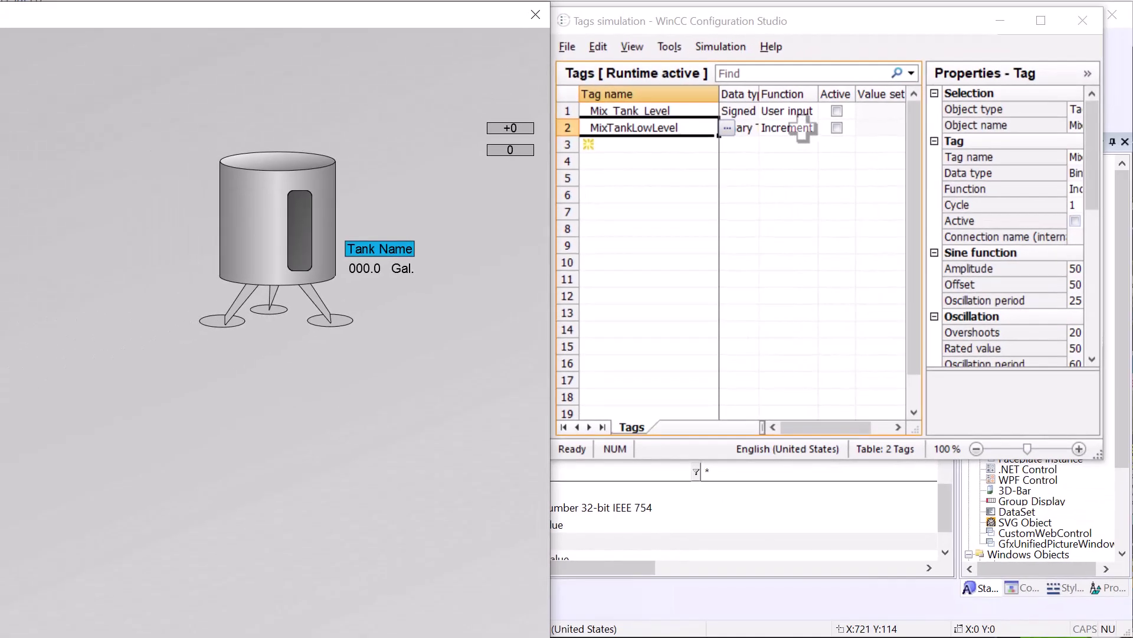
- Set the simulation function of the tag MixTankLowLevel to User input
click(968, 81)
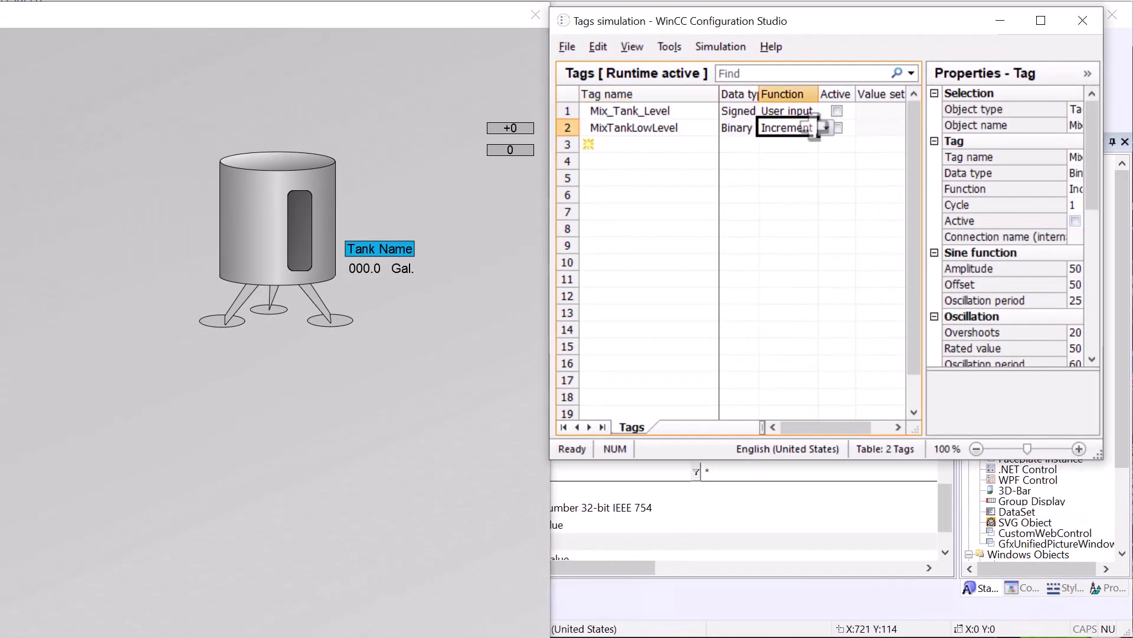
click(826, 129)
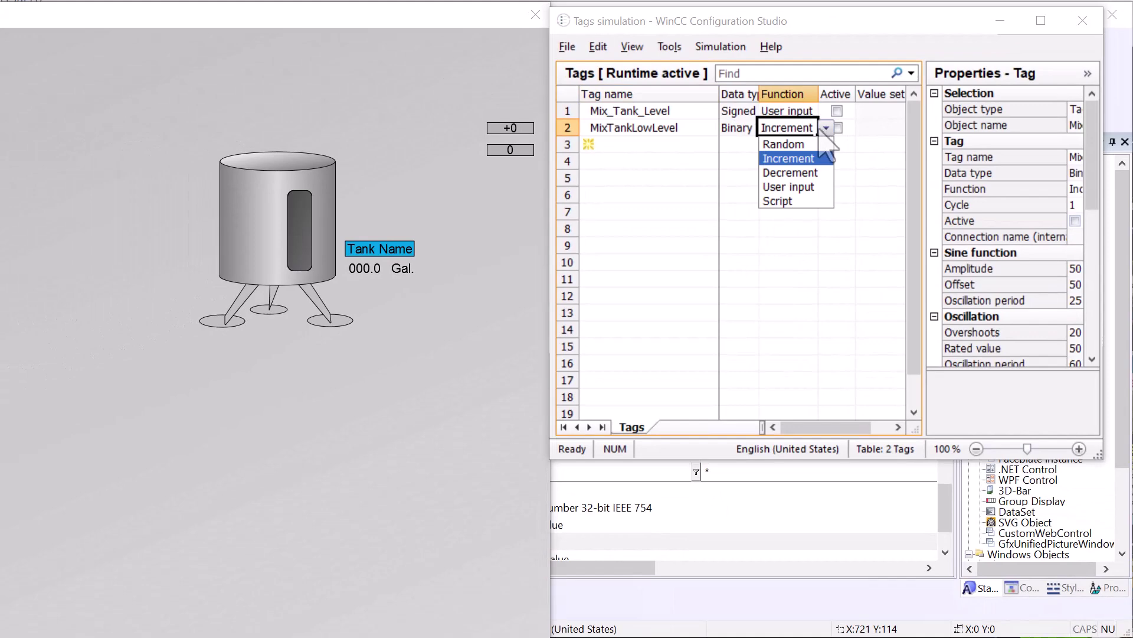
click(802, 195)
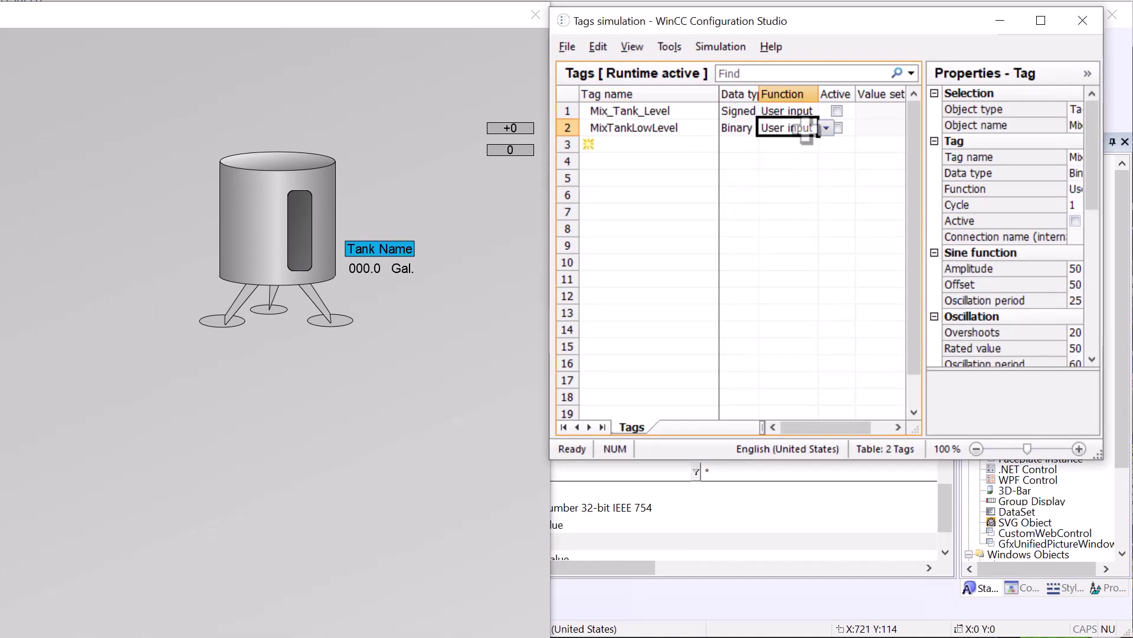
- Mark both tags as active and start the tag simulation
click(786, 111)
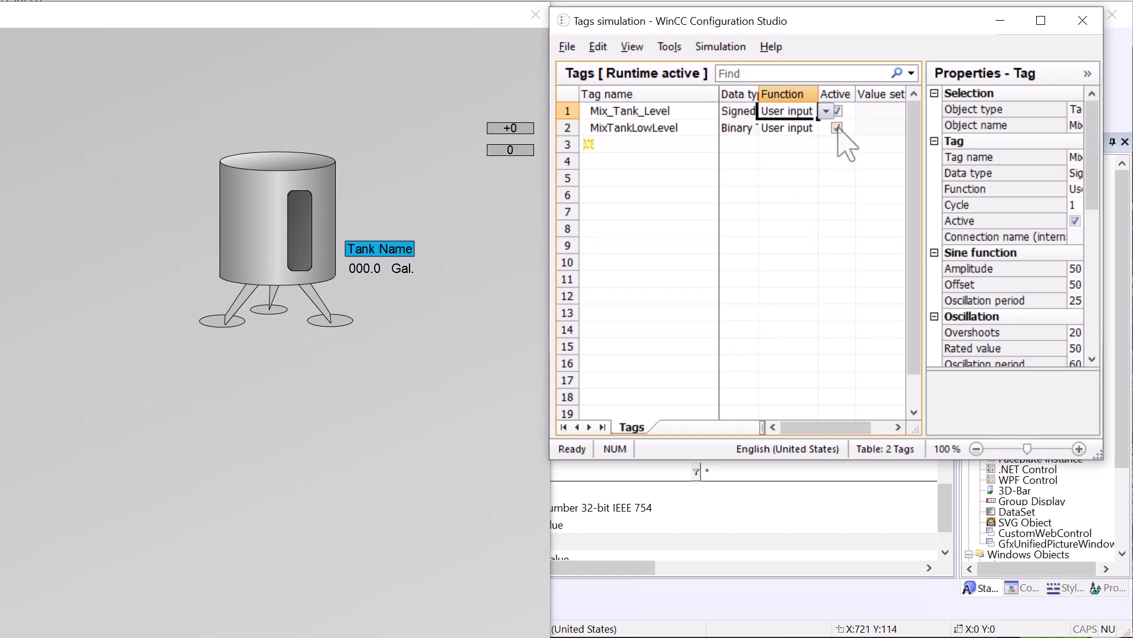
click(720, 46)
click(721, 69)
- Test the tank's fill display by setting the simulated value of Mix_Tank_Level to 34 and to 67
click(890, 113)
text(34)
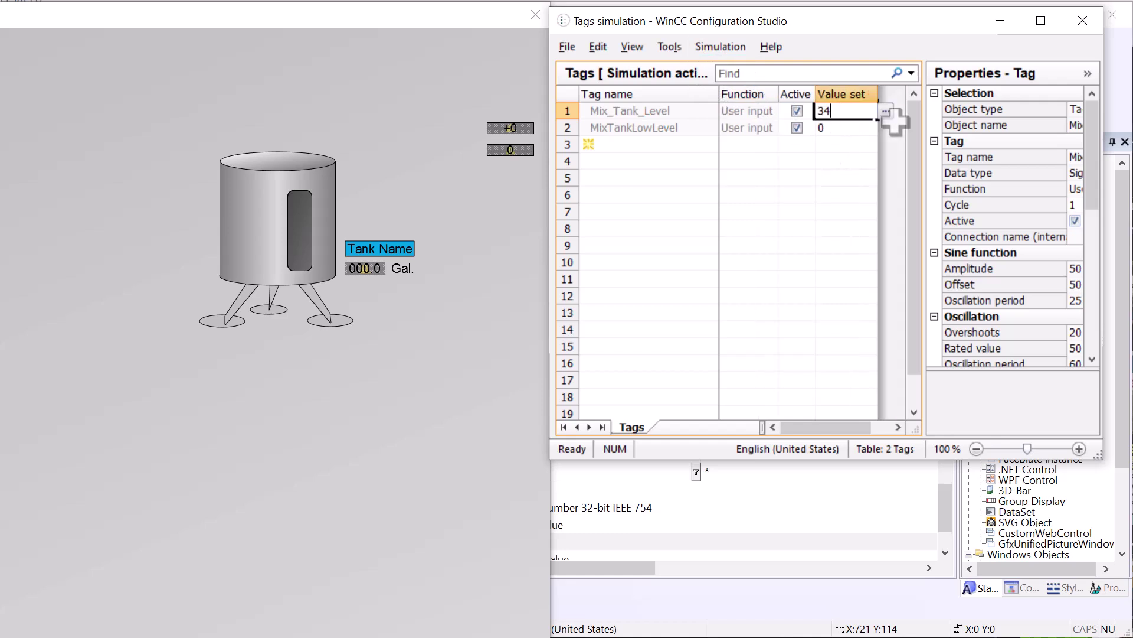
key(Return)
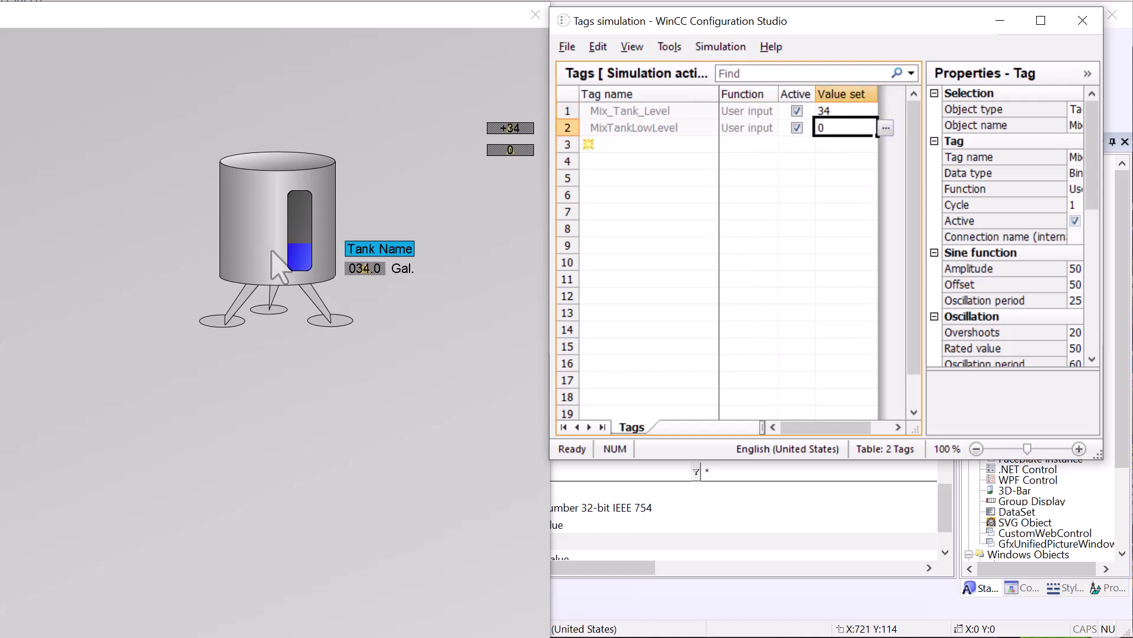
click(837, 110)
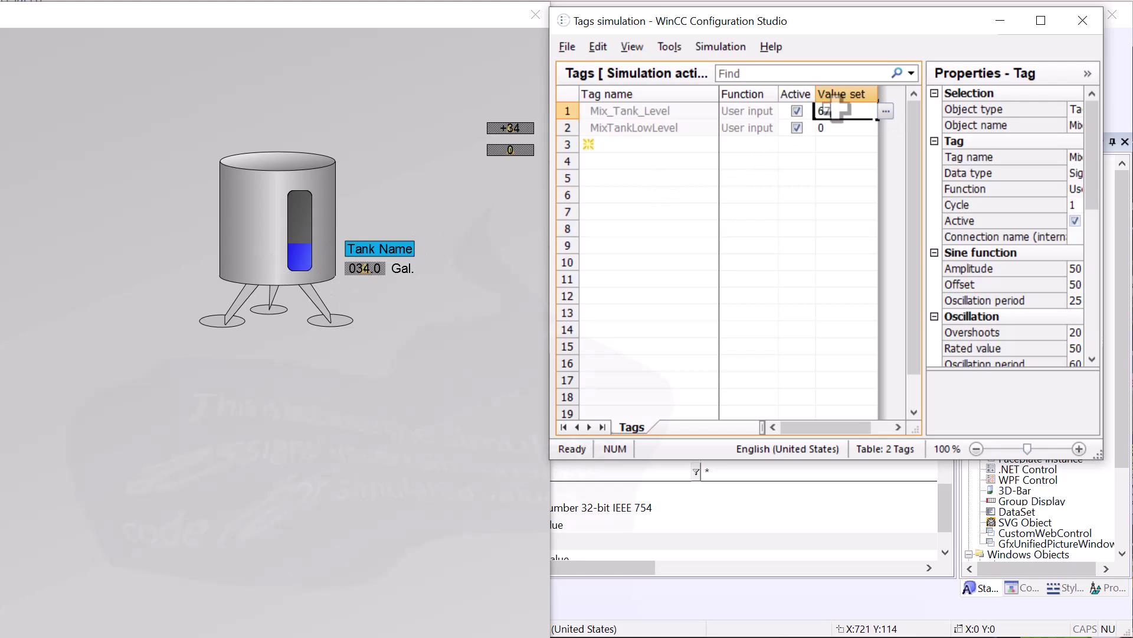
key(Return)
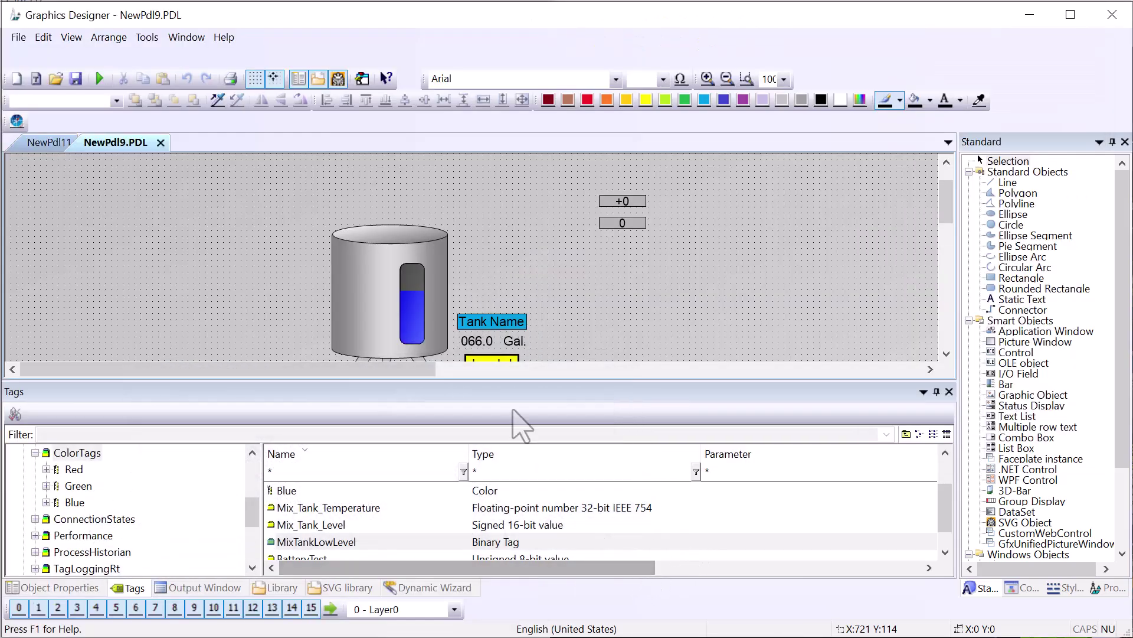
- Select both I/O fields in the picture editor and display their Miscellaneous properties
drag(593, 192, 652, 235)
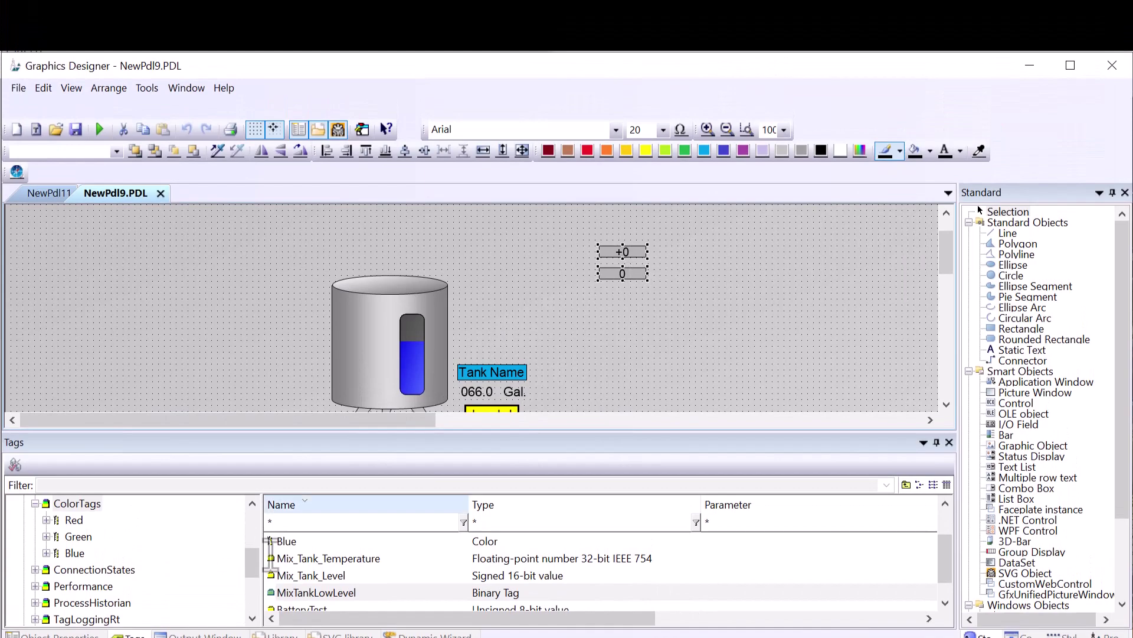
click(59, 635)
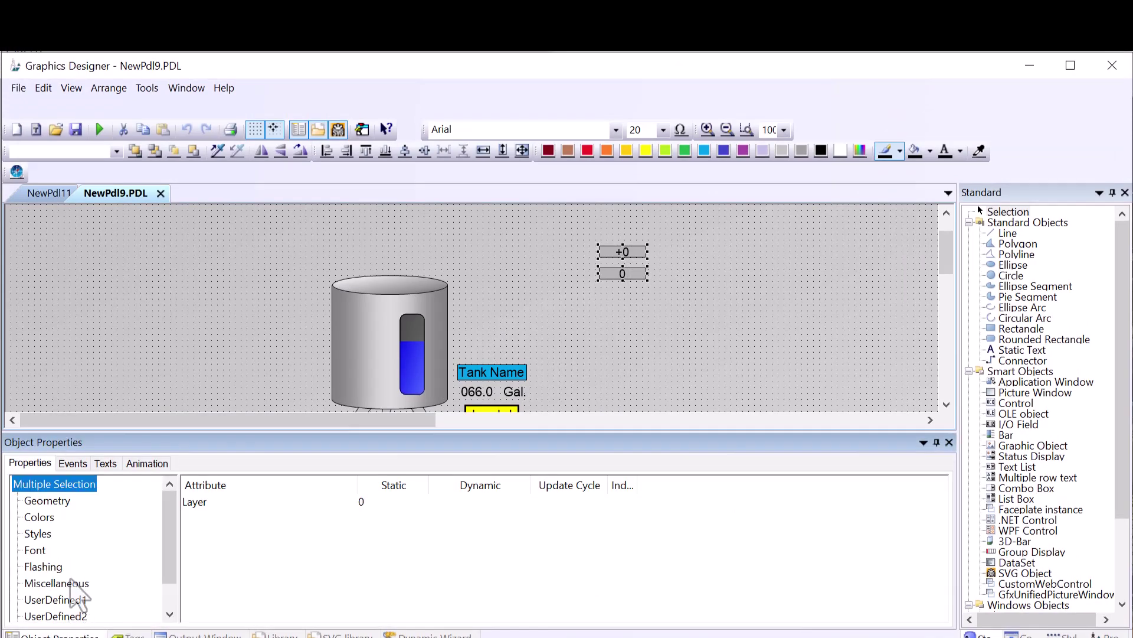
click(69, 583)
click(243, 588)
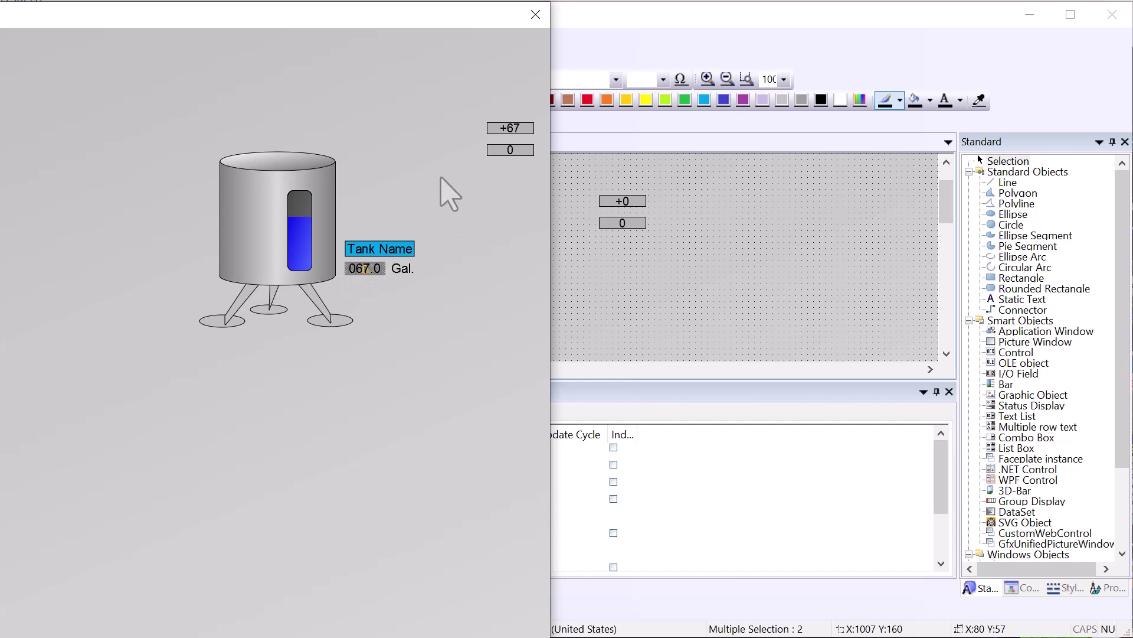
- Switch back to the tag simulation and set the value of Mix_Tank_Level to 99 and to 12
key(alt+Tab)
key(Return)
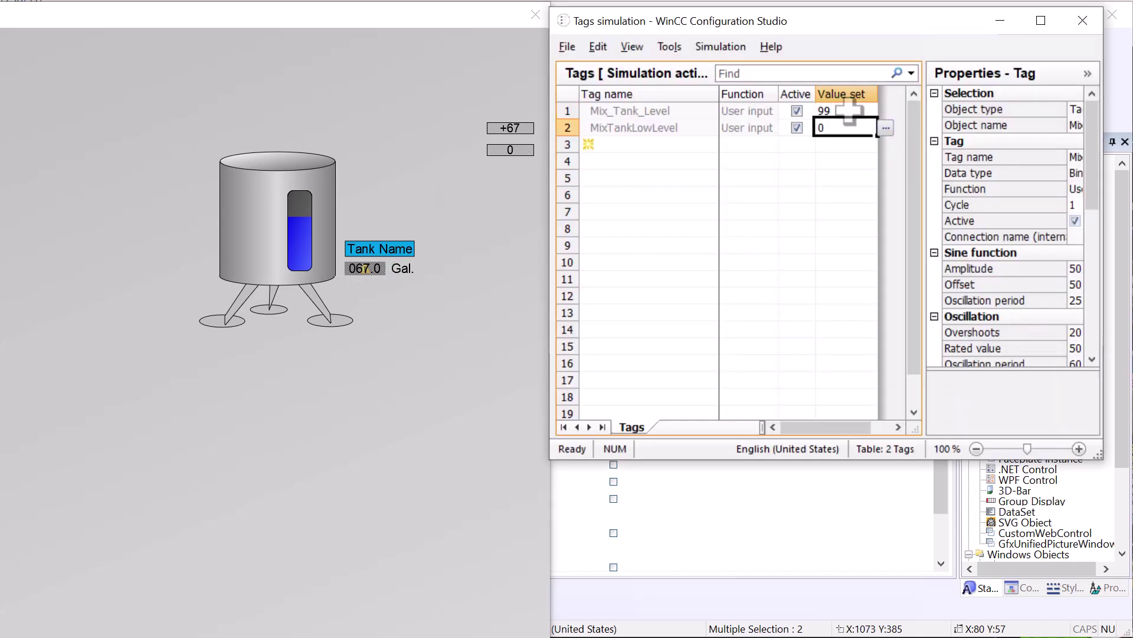
click(850, 111)
text(12)
key(Return)
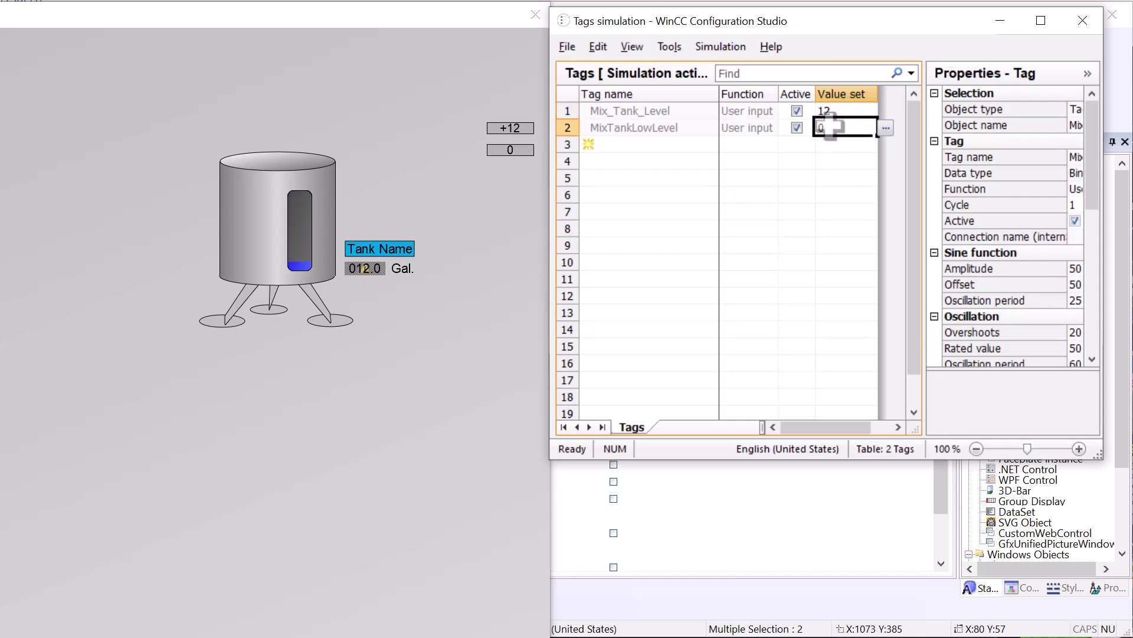
- Test the low-level warning by setting the simulated value of MixTankLowLevel to 1 and back to 0
key(Return)
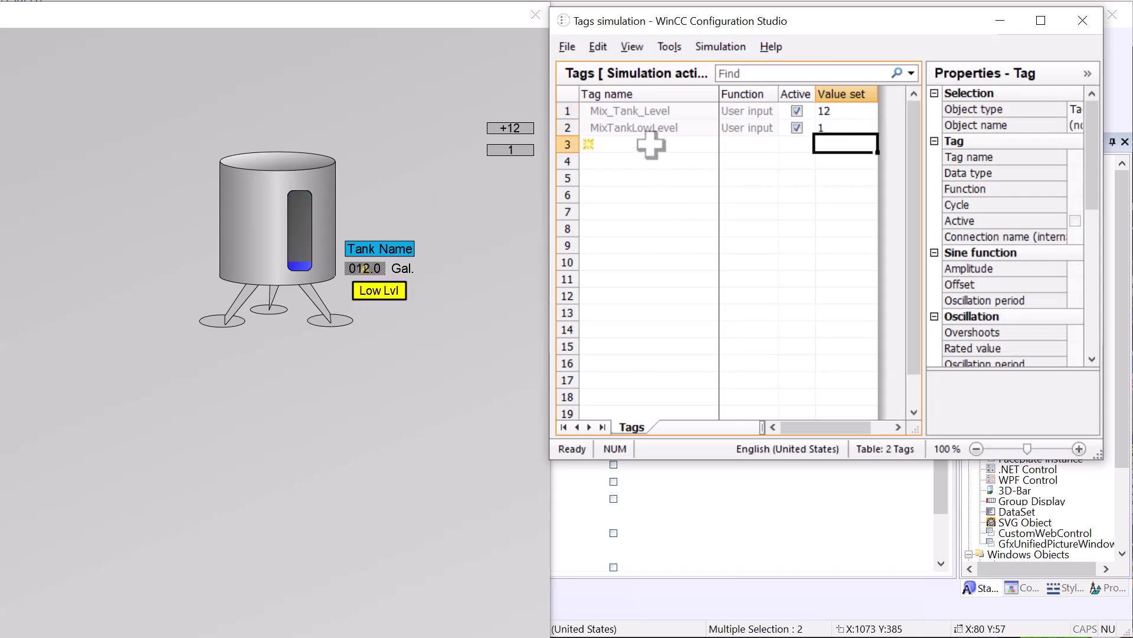
click(857, 128)
text(0)
key(Return)
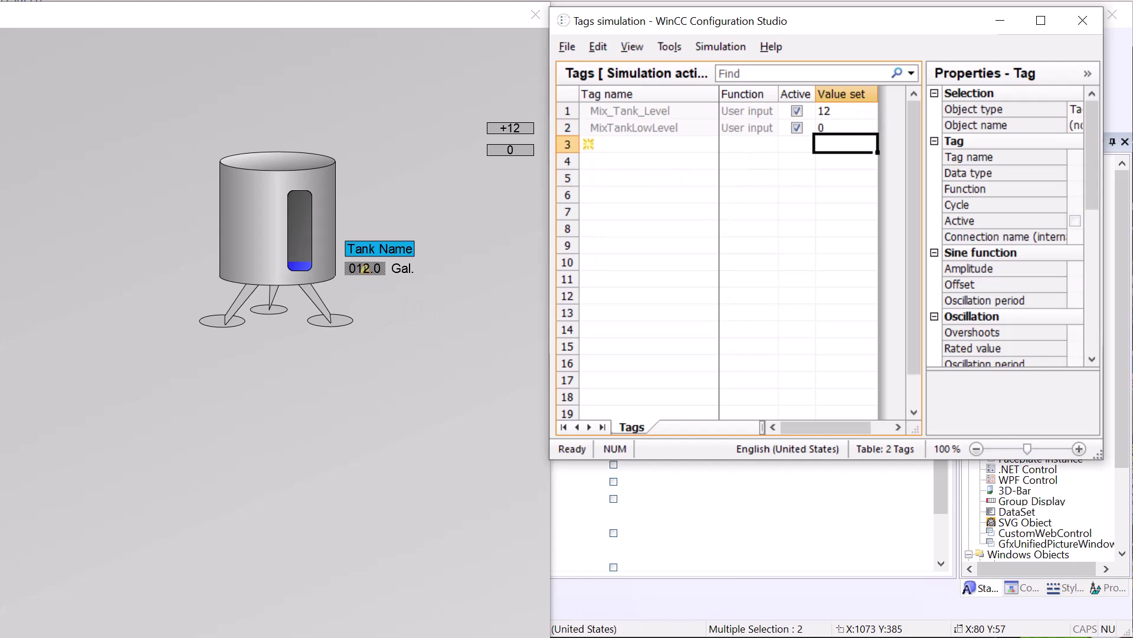
- Return to Graphics Designer, change the tank's Tag Name text under Font to "Tank #123", and start runtime
click(584, 628)
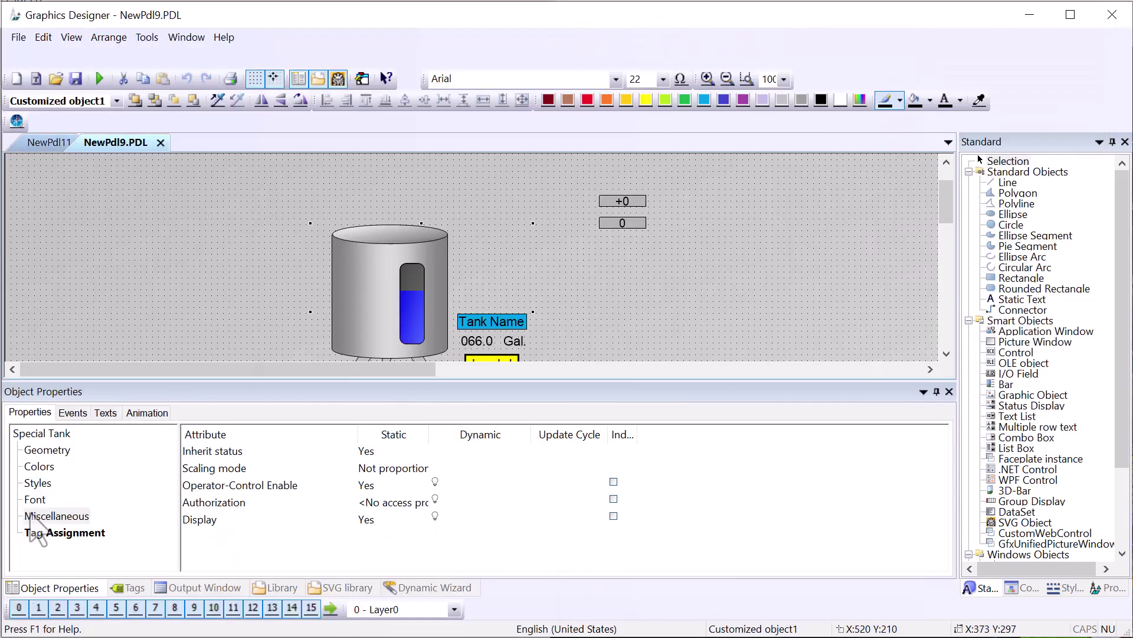
click(36, 498)
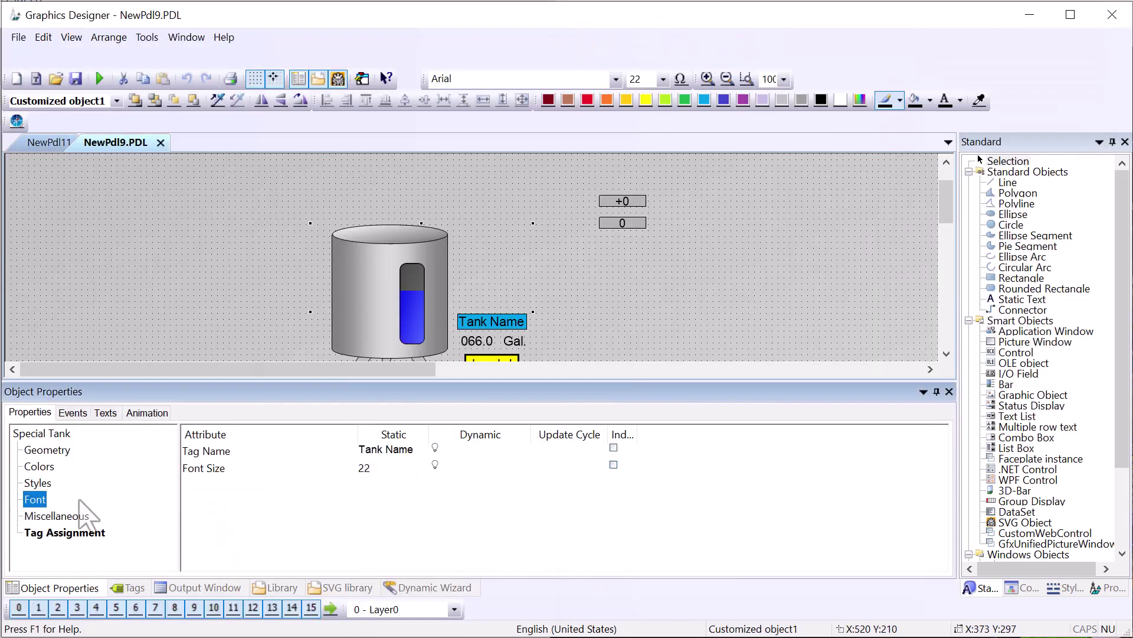
double_click(373, 452)
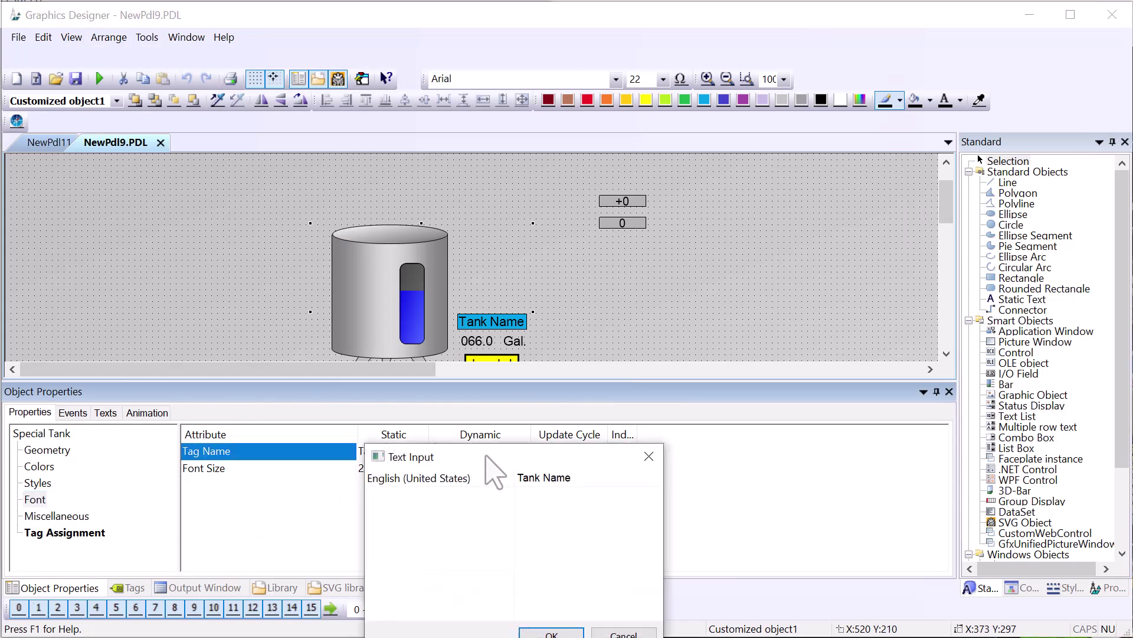
click(602, 475)
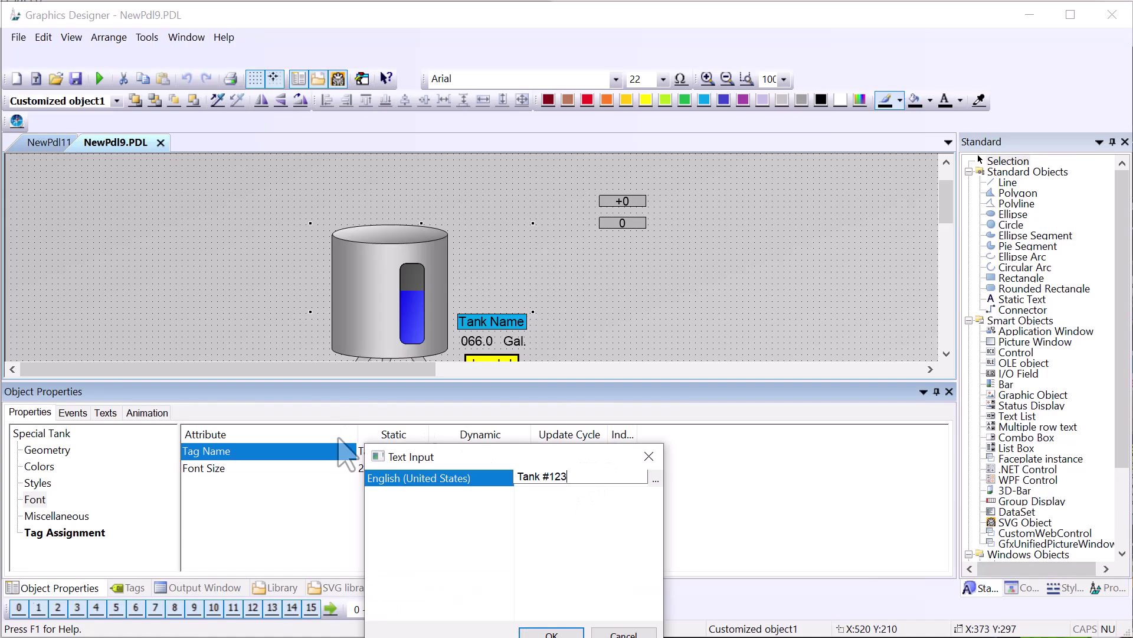
key(Return)
click(99, 78)
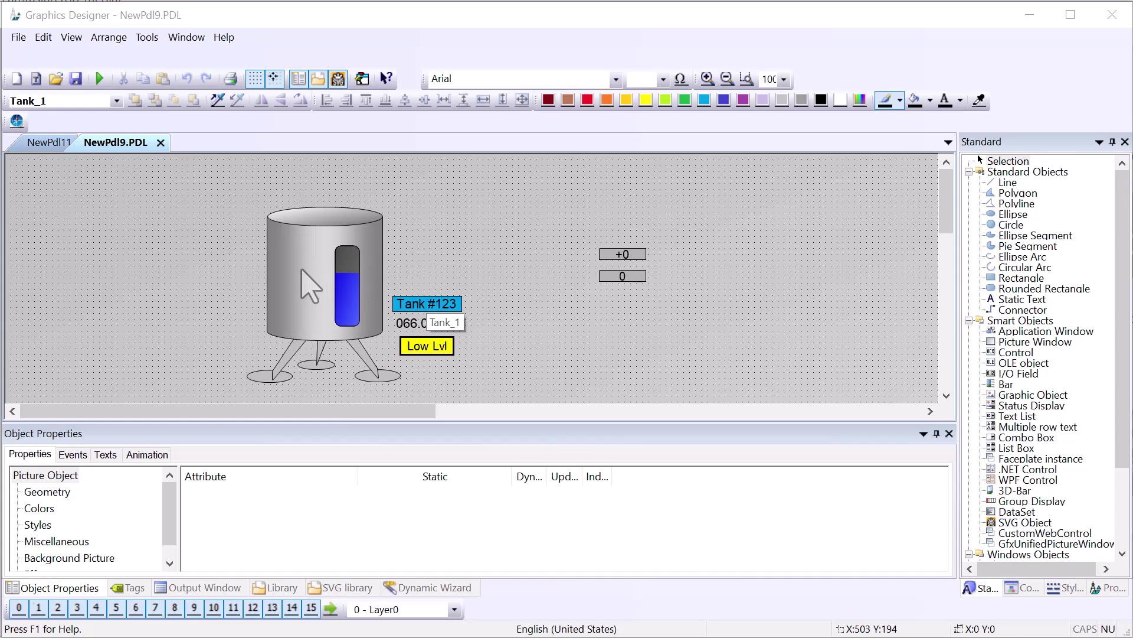
- Check the tank's object name, and open its customized object configuration with the Tank Level property under Tag Assignment expanded
click(309, 287)
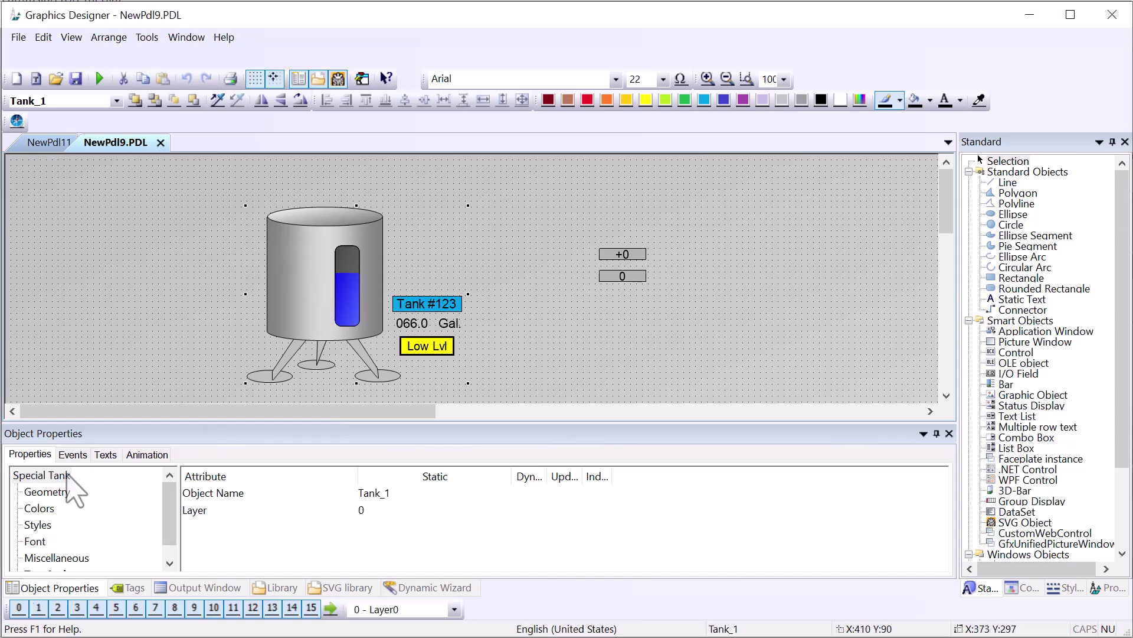
click(232, 493)
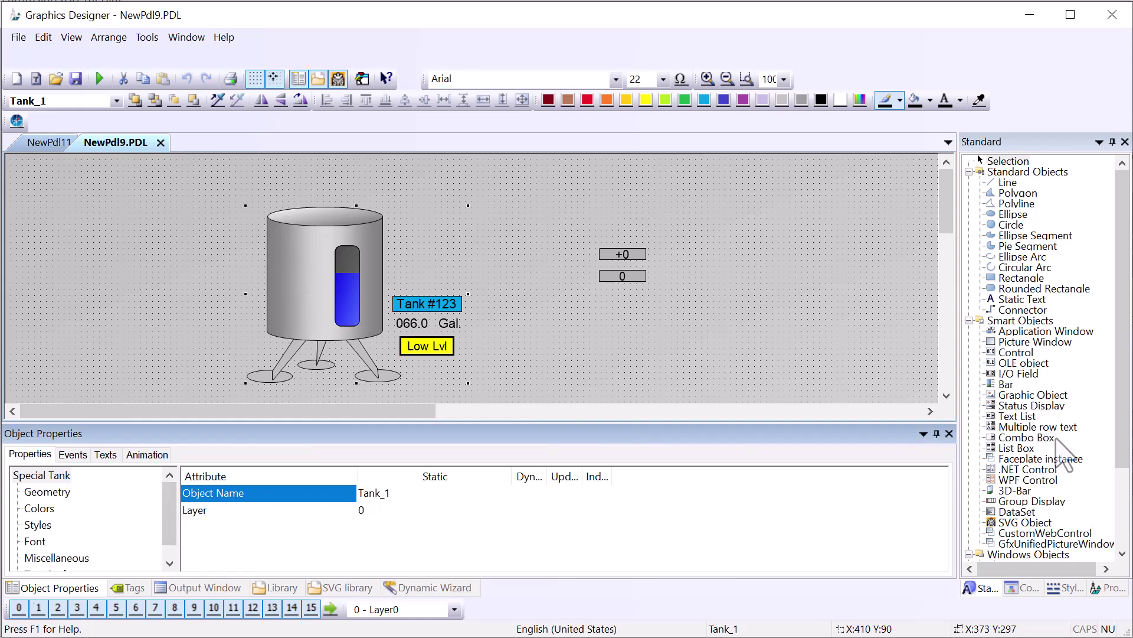
right_click(326, 269)
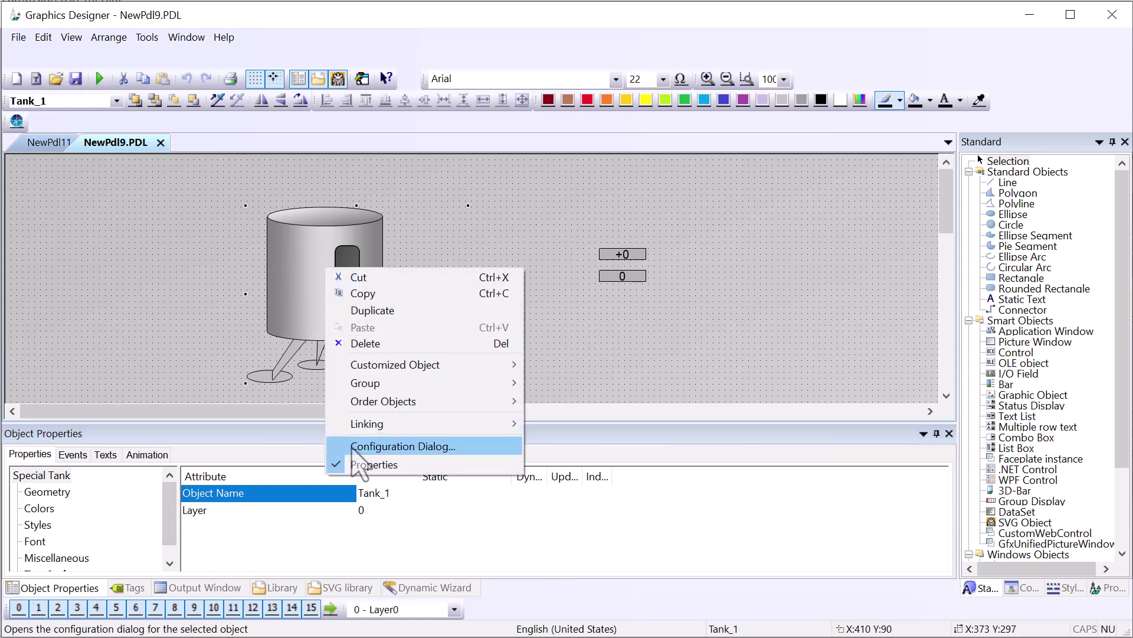
click(378, 446)
click(458, 294)
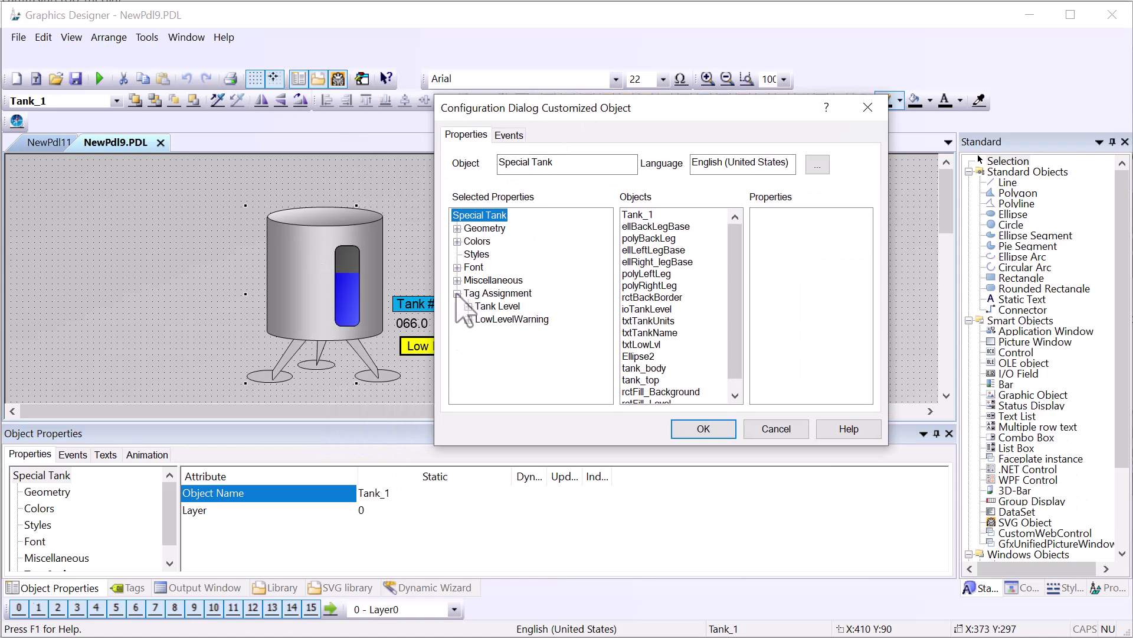
click(468, 306)
click(511, 307)
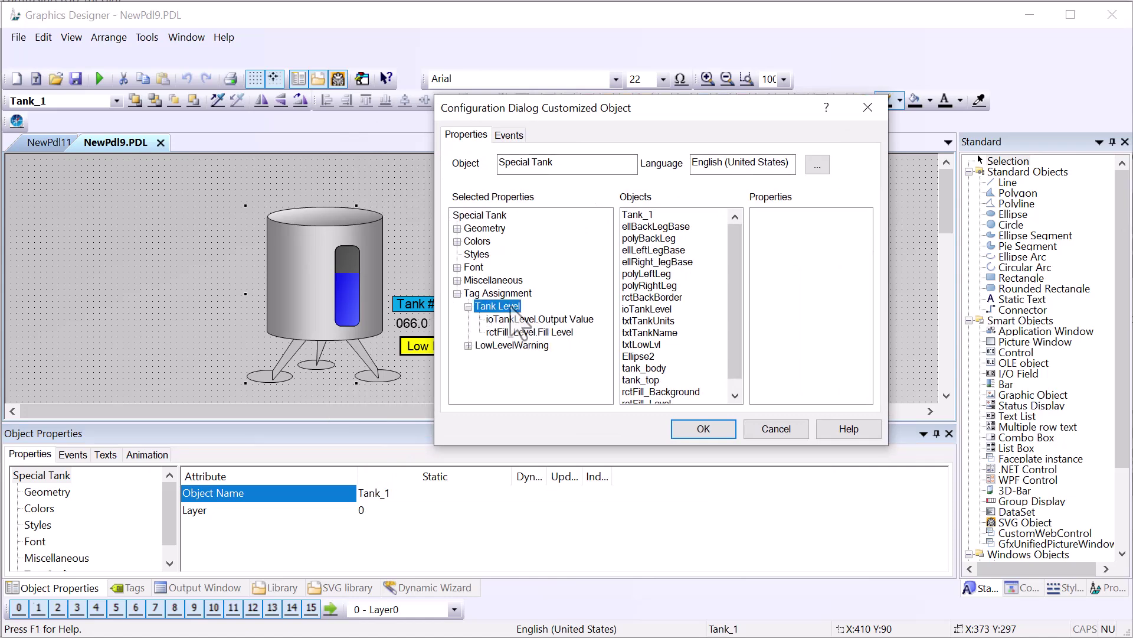
- Check the automation name of the Tank Level property and close the customized object configuration
right_click(513, 306)
click(543, 394)
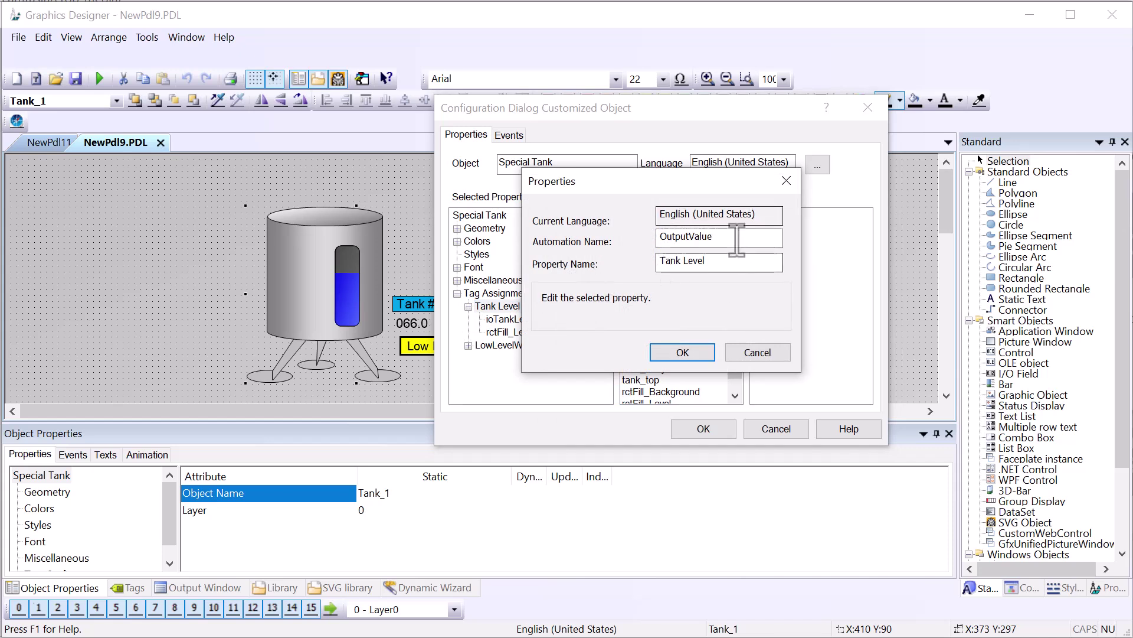
click(674, 236)
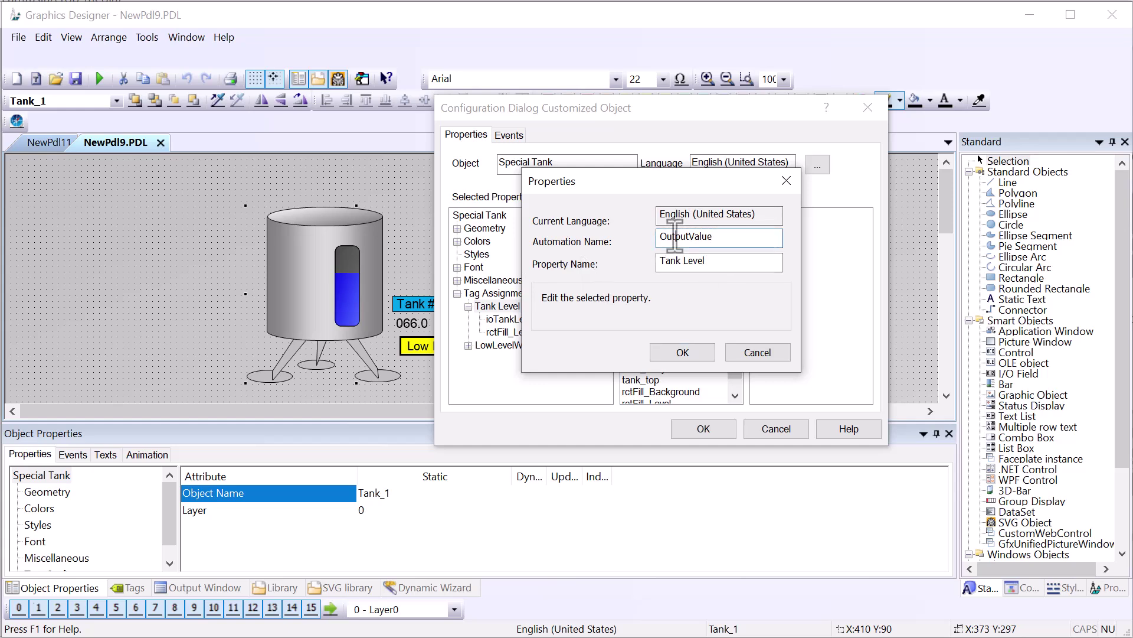
click(658, 357)
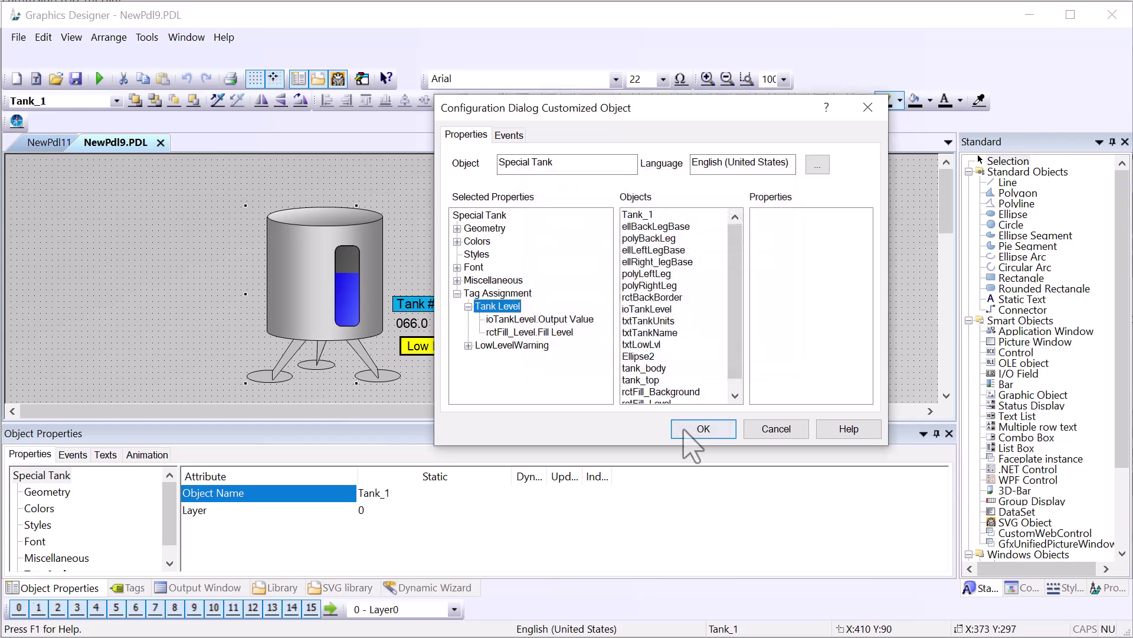
click(703, 429)
- Draw a button beside the tank and set its text to "set to 100"
scroll(1021, 518, down, 3)
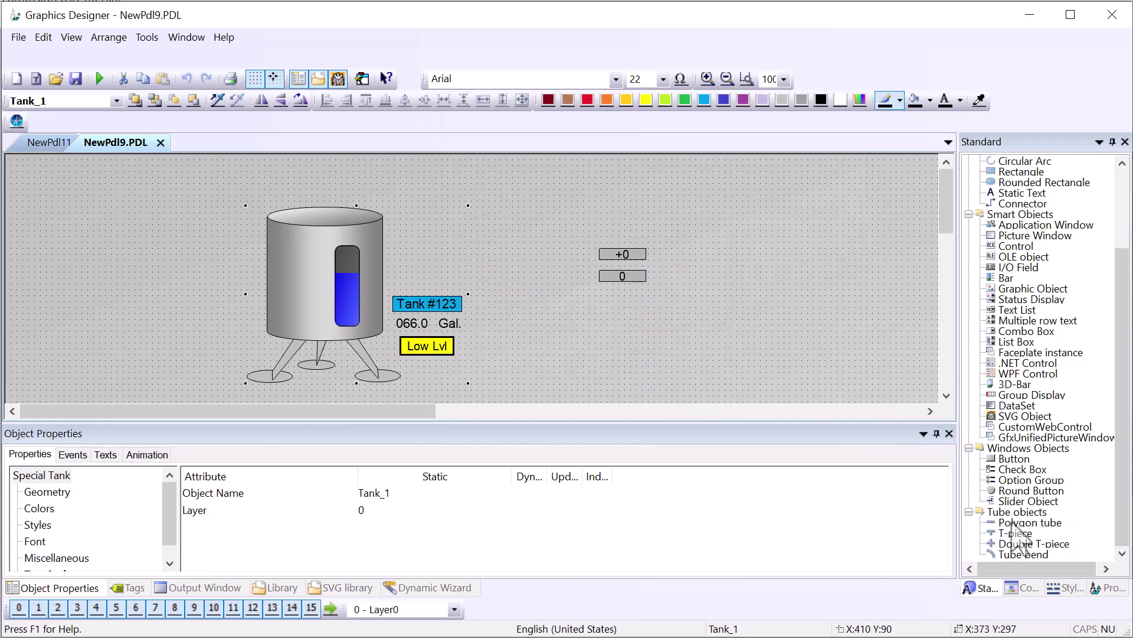
click(1014, 459)
drag(140, 235, 218, 266)
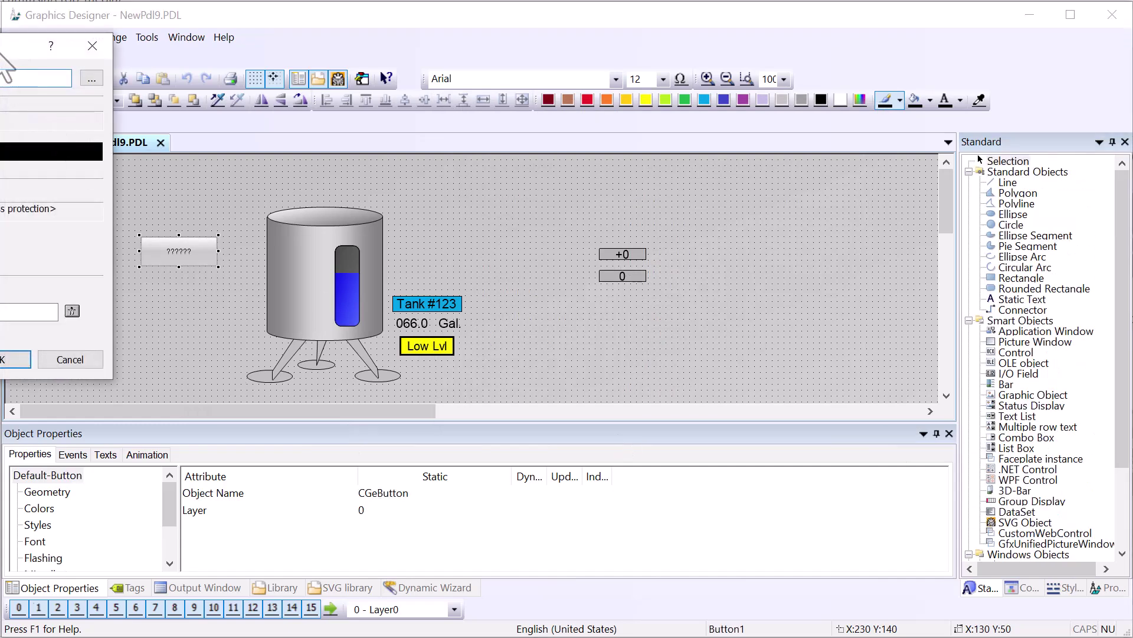
drag(2, 54, 735, 204)
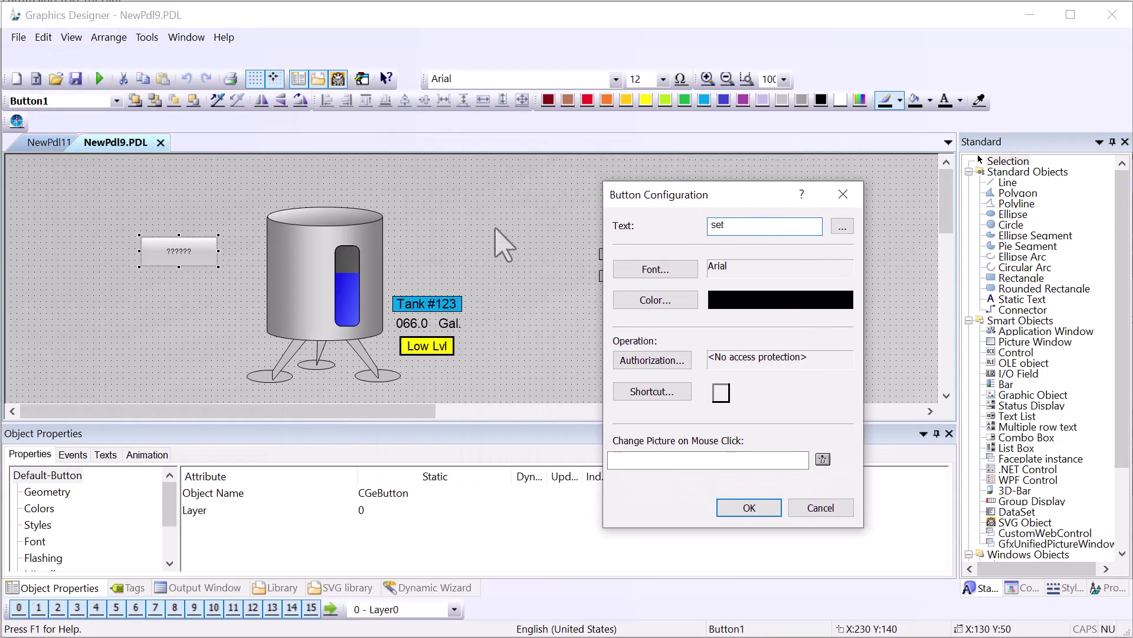
text(set to 100)
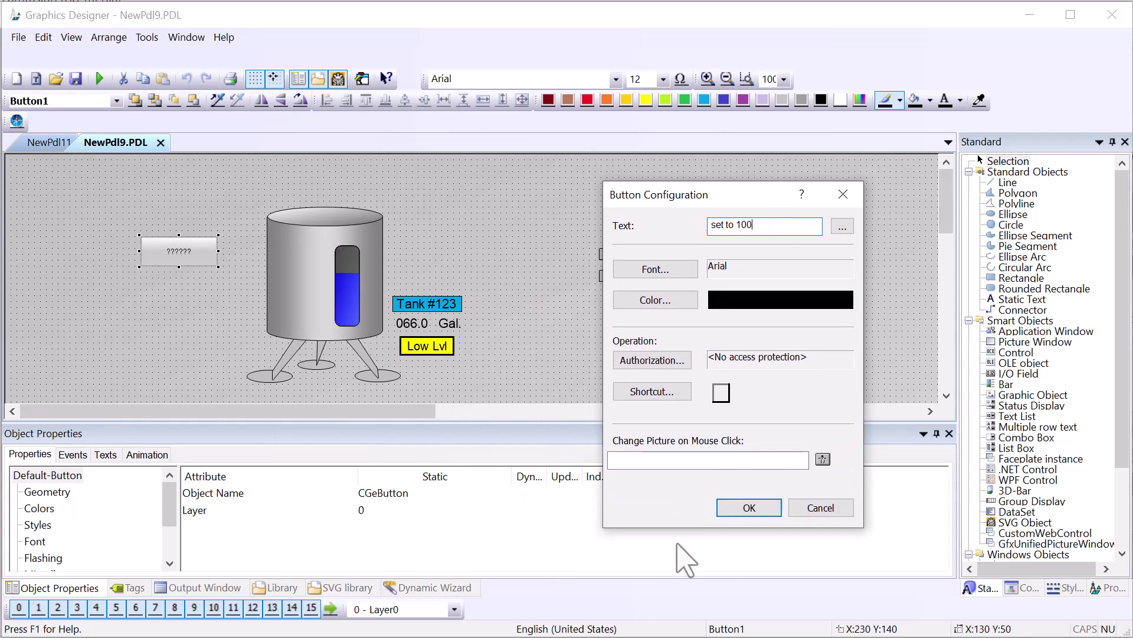
click(749, 508)
- Add a direct connection to the button's Release Left event, writing the constant 100 to the Tank Level property of Tank_1
click(73, 455)
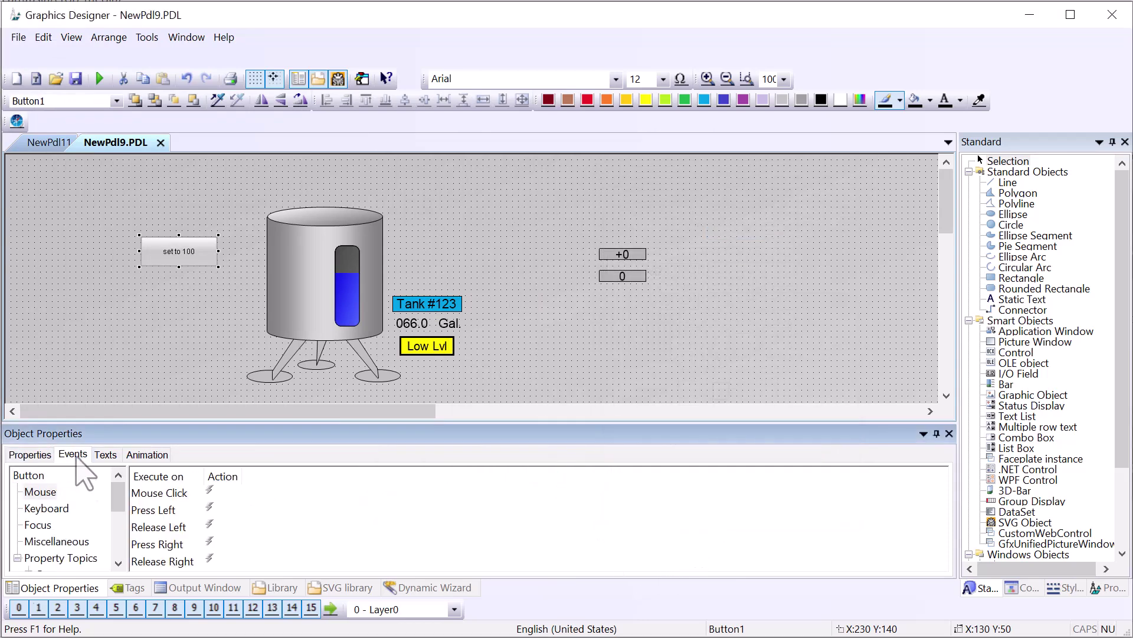
right_click(209, 525)
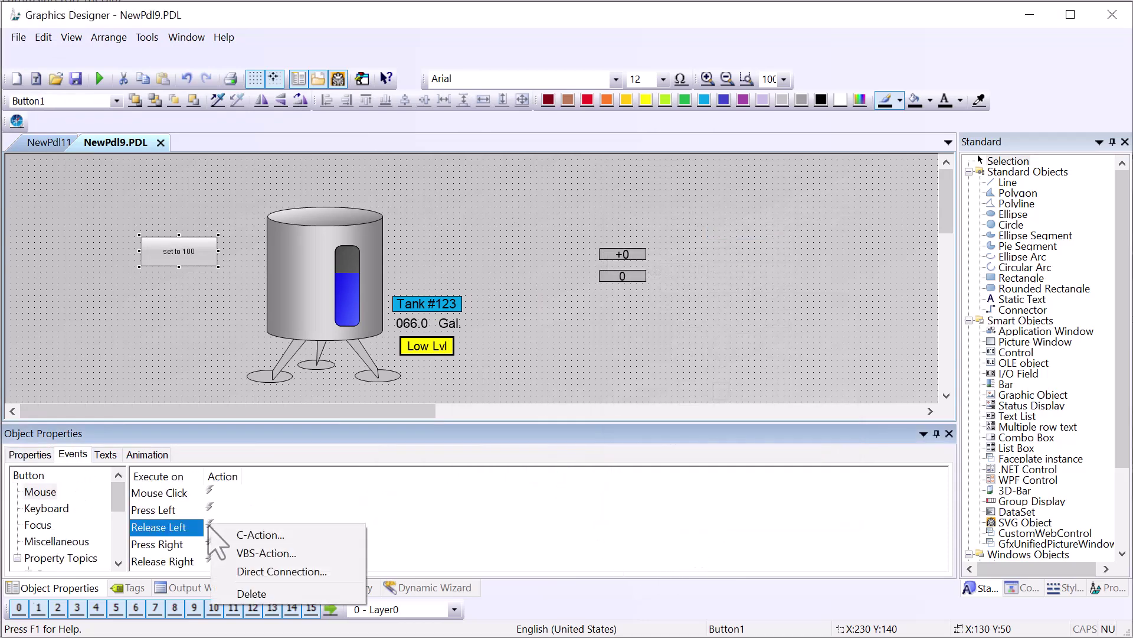
click(271, 571)
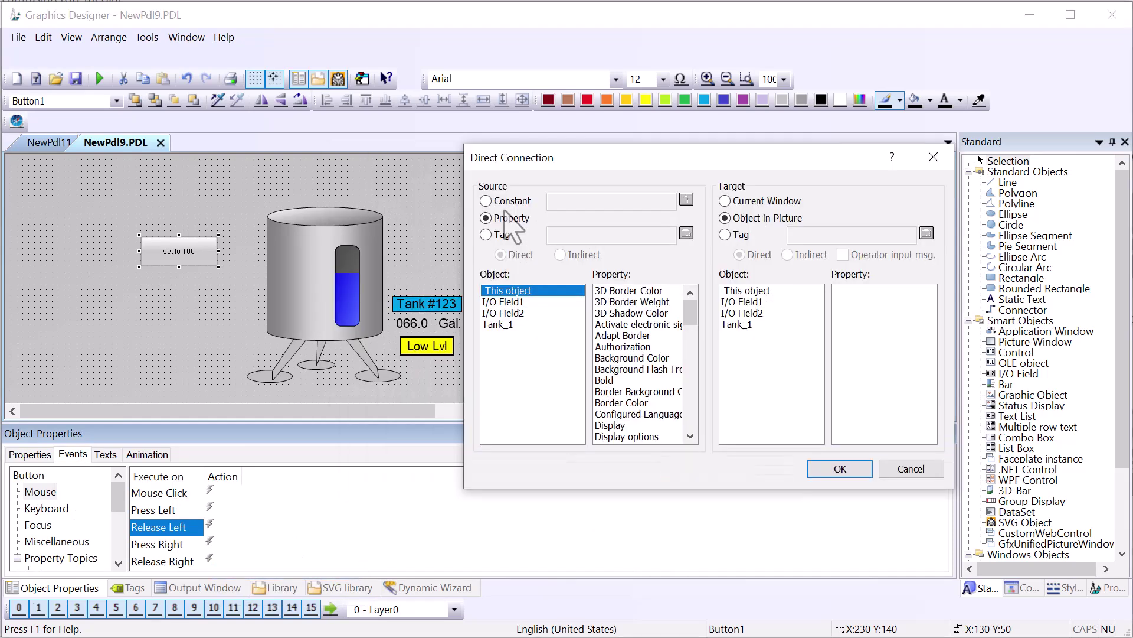
click(501, 201)
click(555, 201)
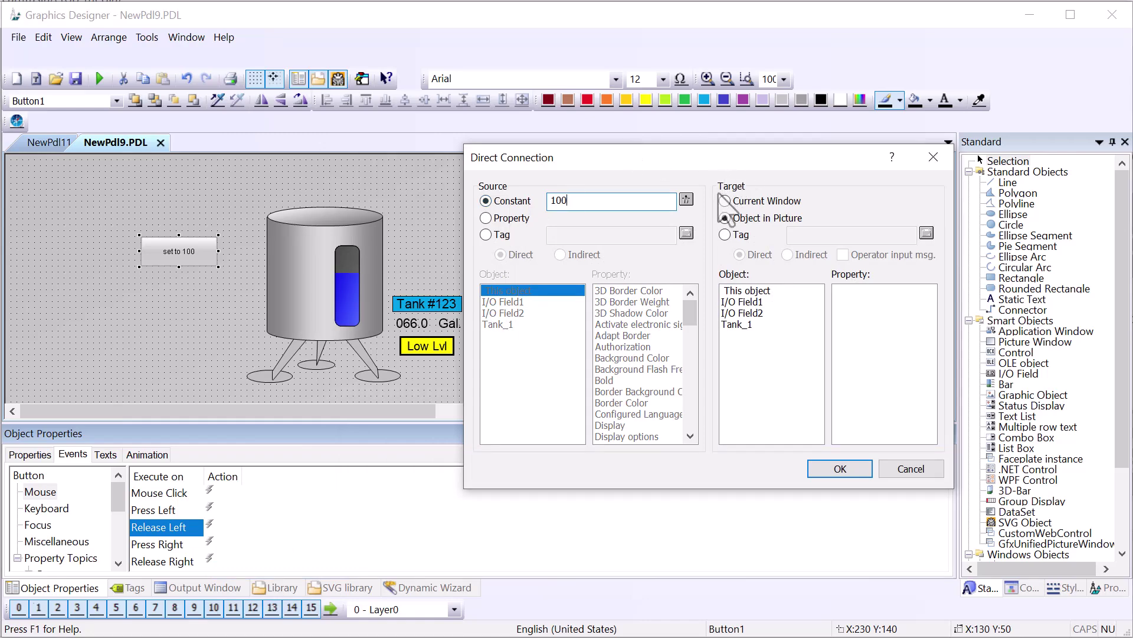
click(737, 326)
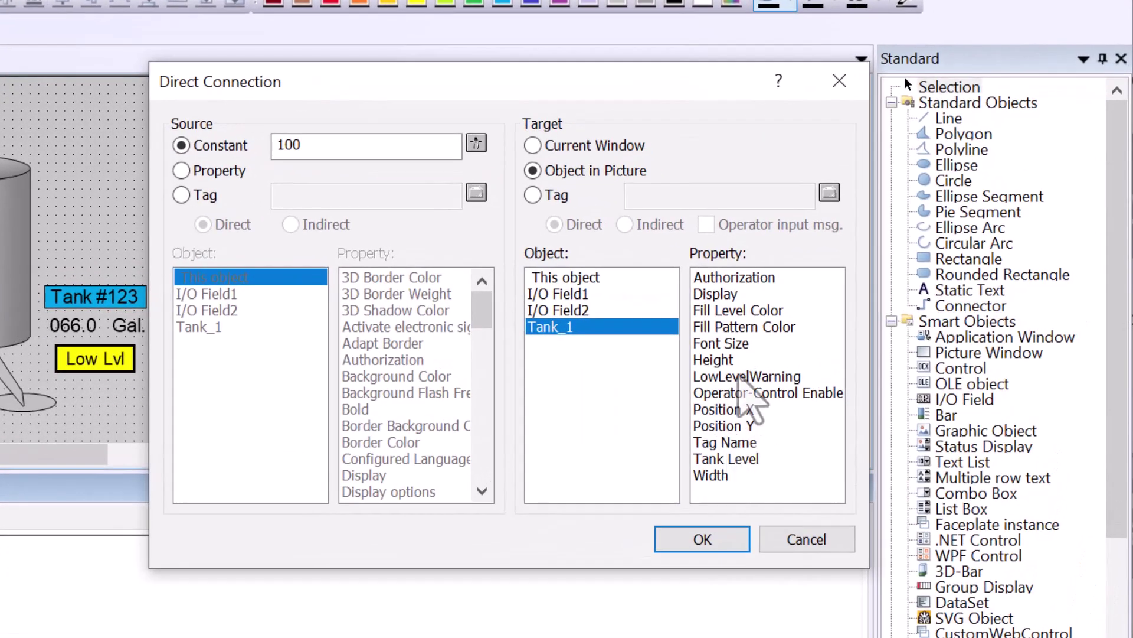
click(700, 442)
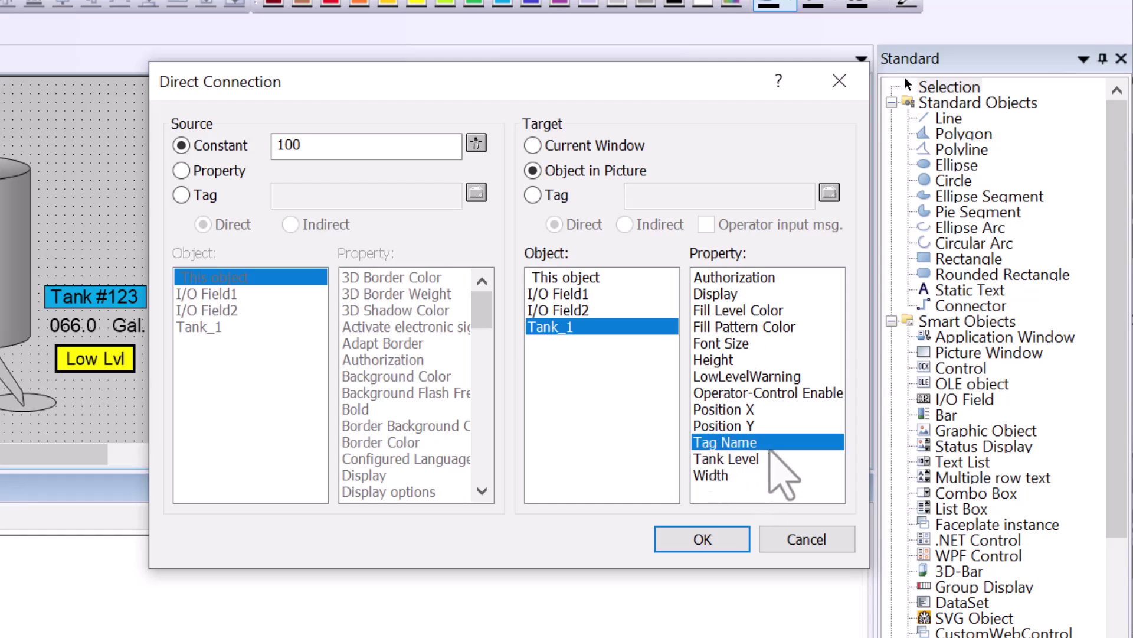
click(719, 462)
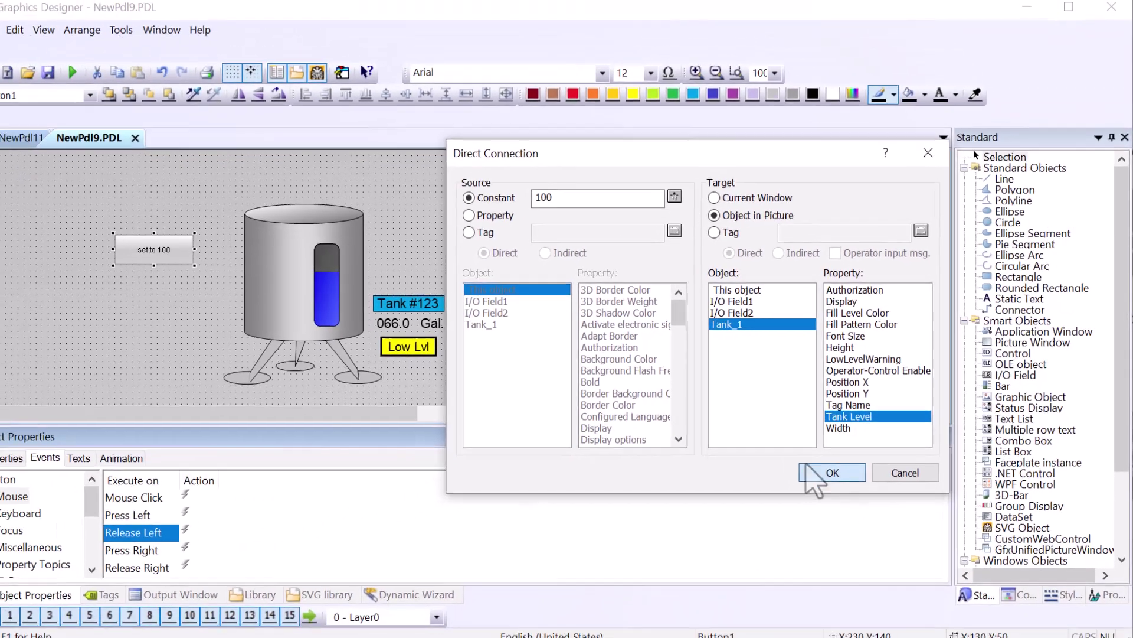
click(807, 466)
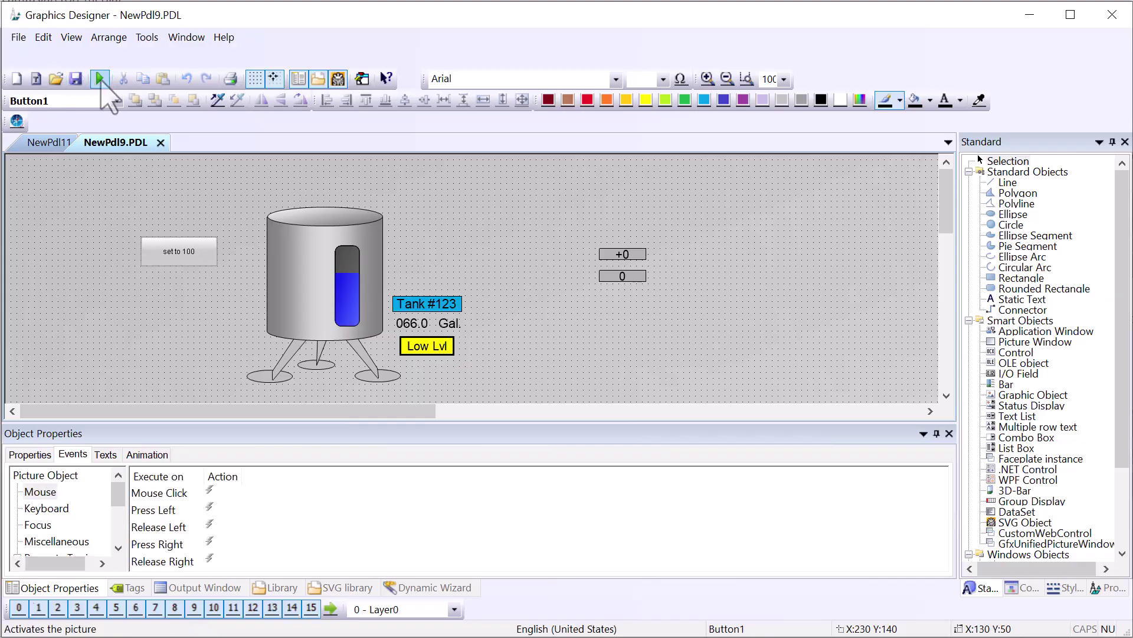
- Start runtime, test the "set to 100" button, and close the runtime window
click(100, 78)
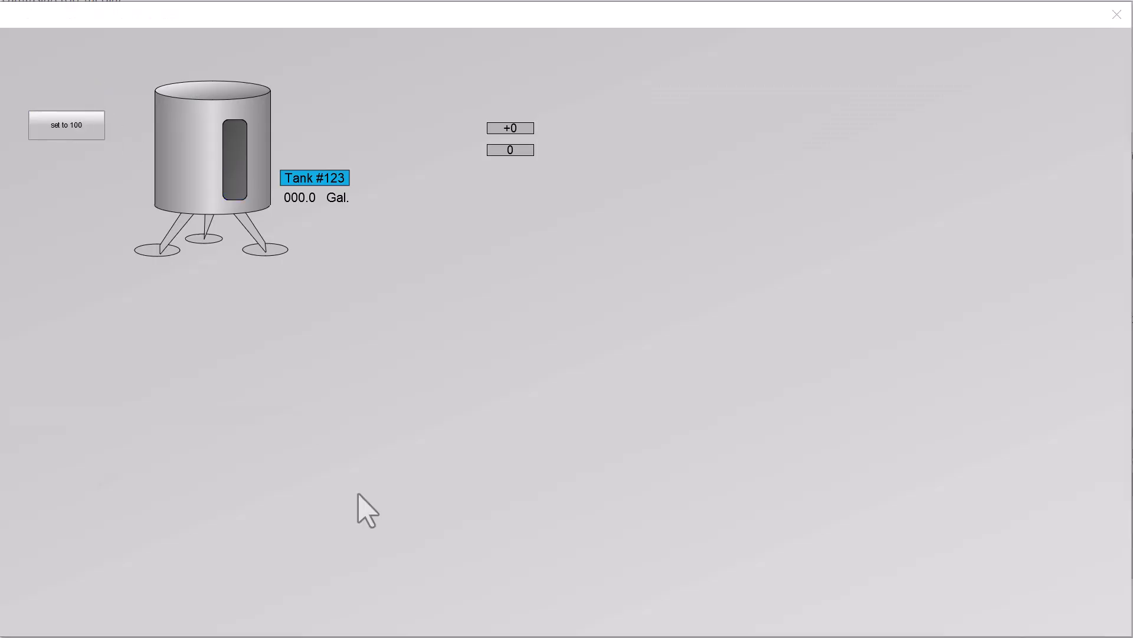
click(75, 130)
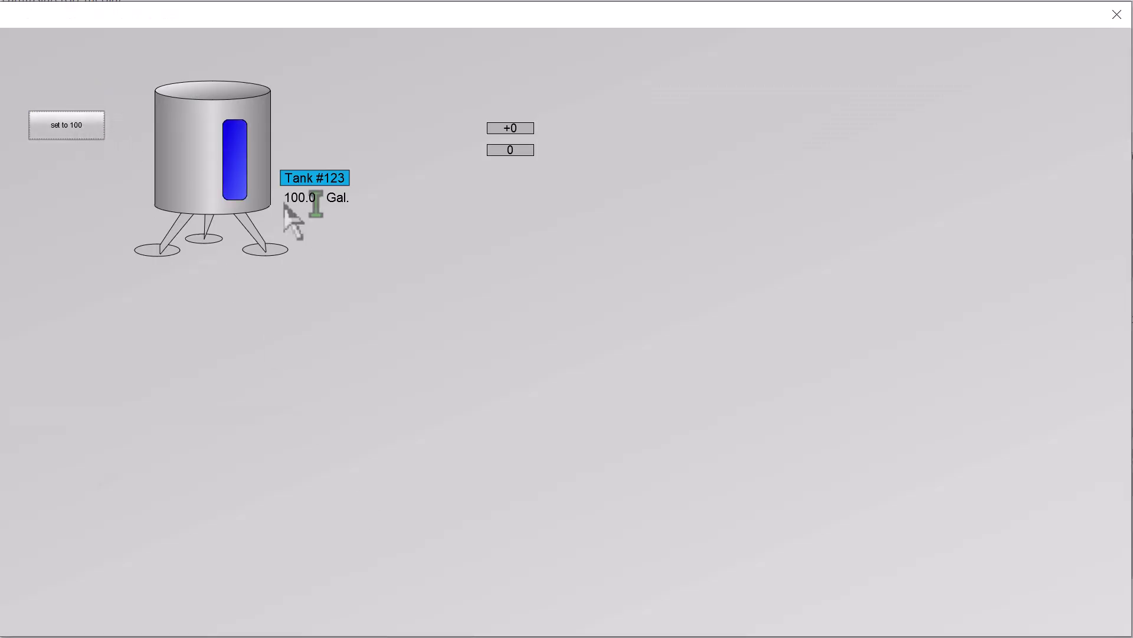
key(alt+F4)
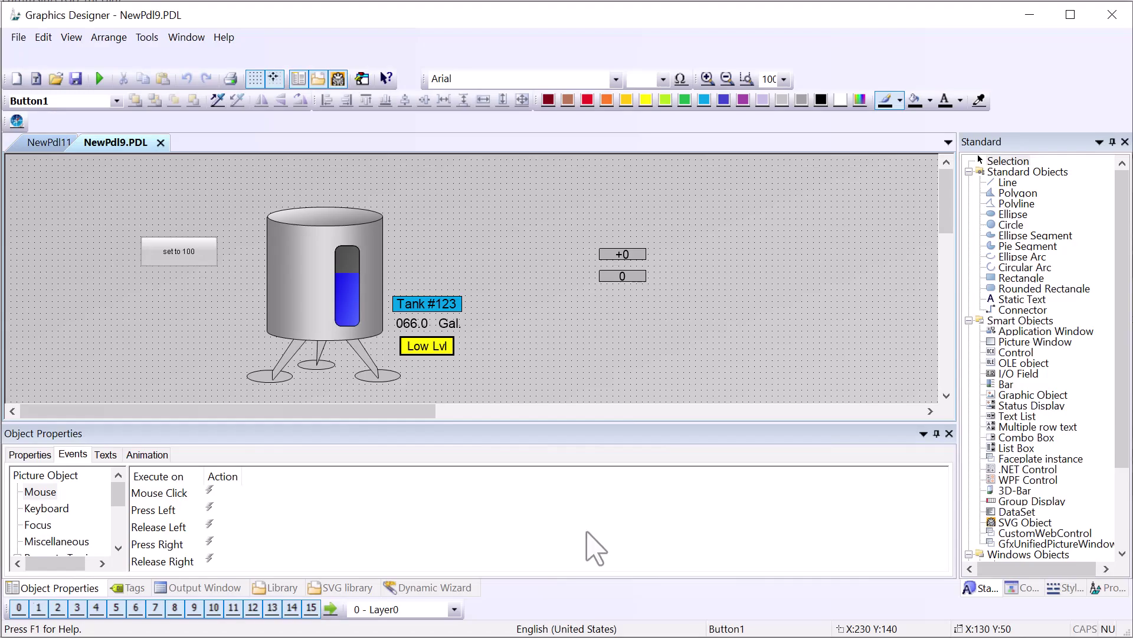
- Duplicate the "set to 100" button and place the copy directly below the original
right_click(160, 251)
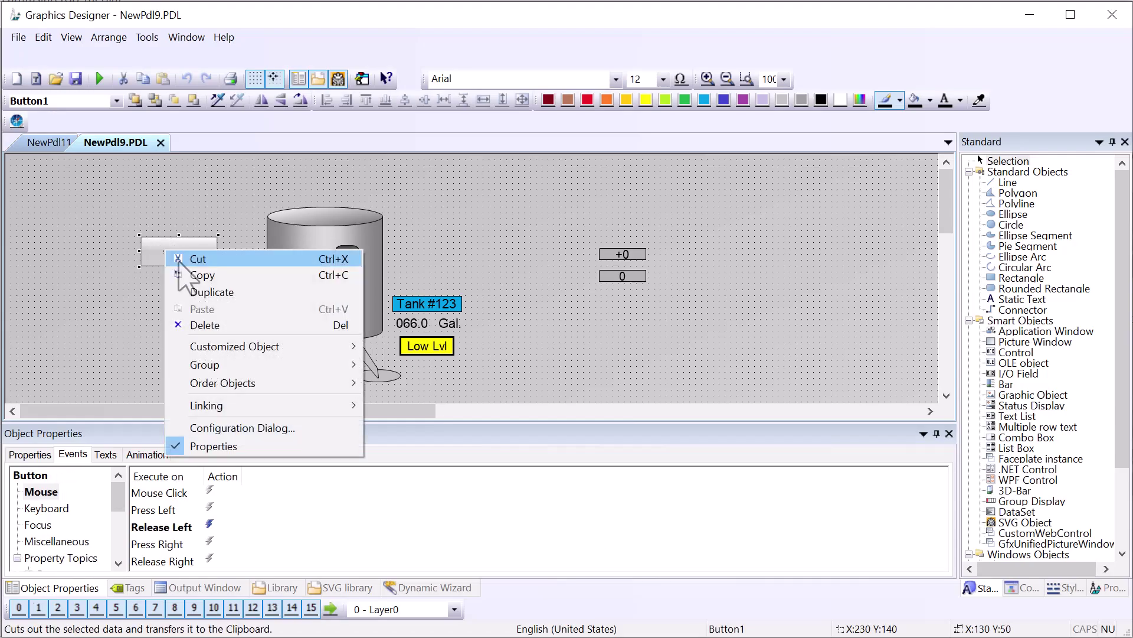
click(204, 291)
drag(183, 258, 171, 287)
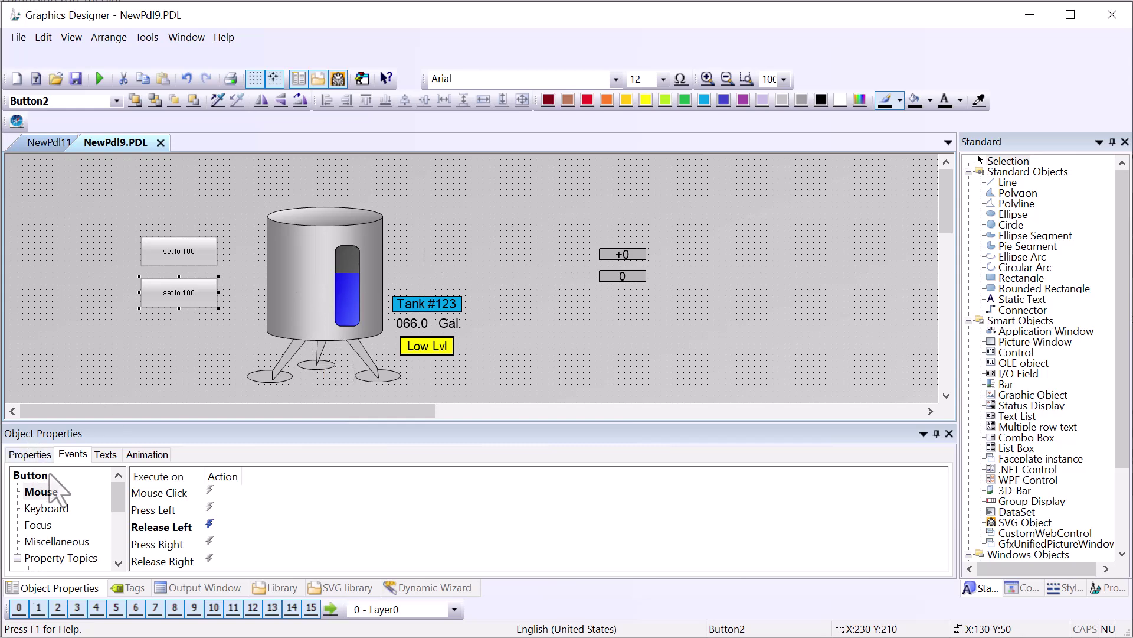
- Replace the copied button's Release Left direct connection with a VBS action, and add blank lines inside its Sub
right_click(209, 525)
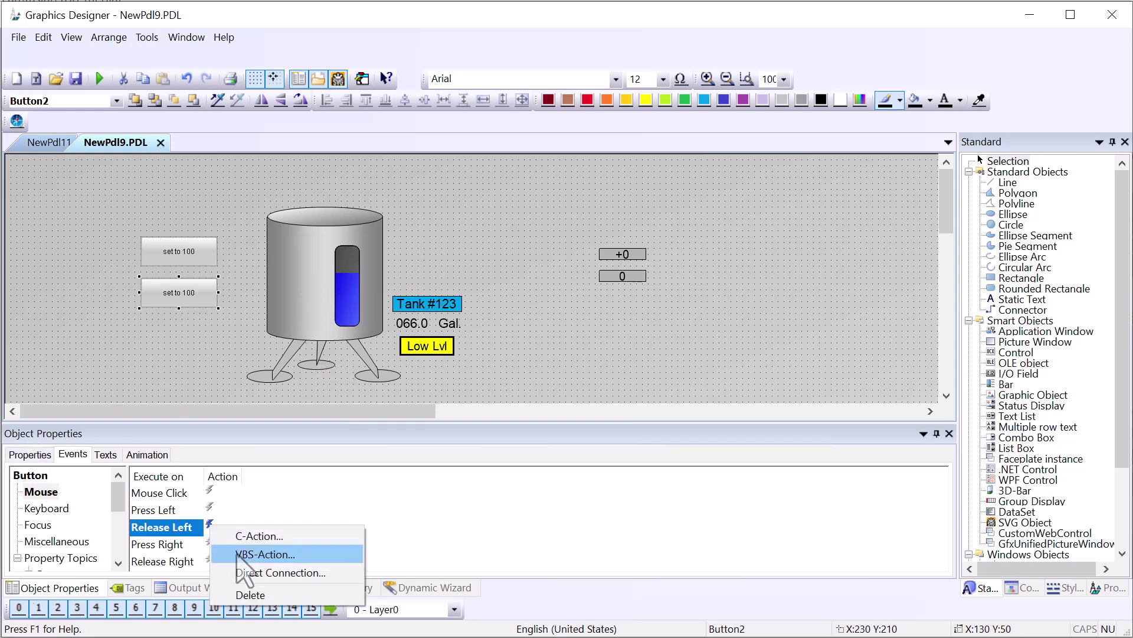
click(242, 594)
click(576, 368)
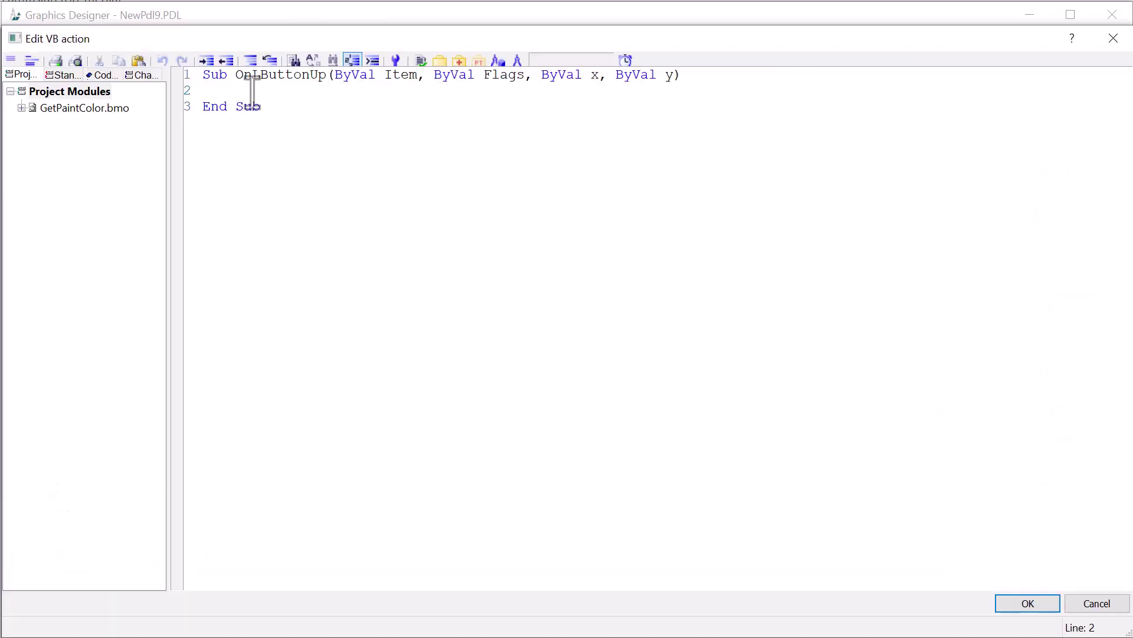
key(Return)
key(Return)
click(248, 90)
key(Return)
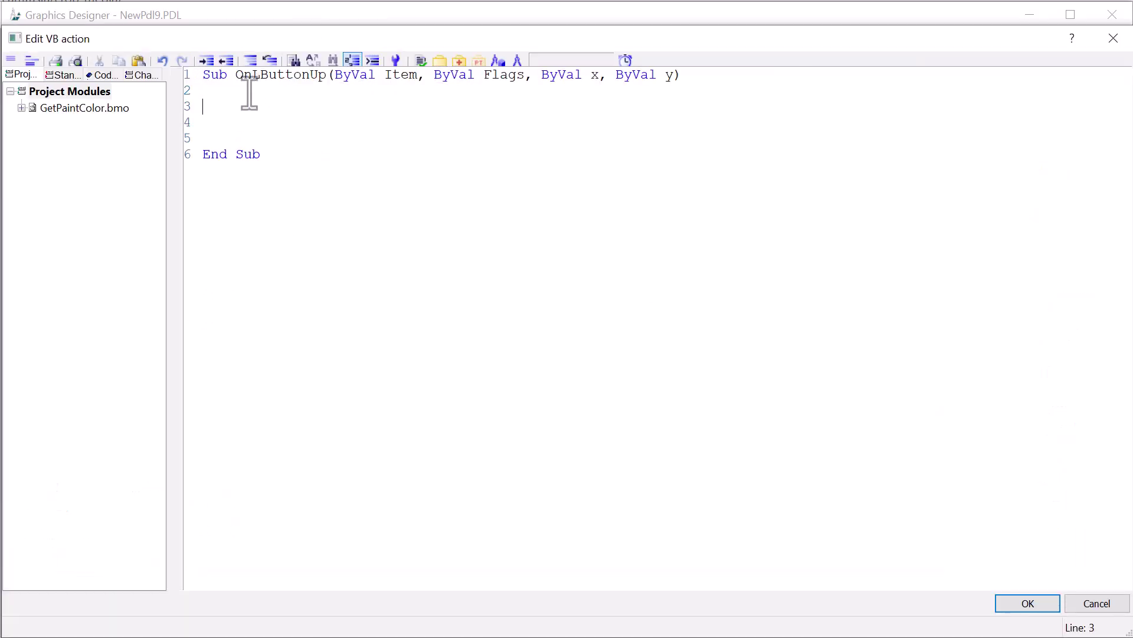
- Write the line Dim MyTank : Set MyTank =ScreenItems("") in the VBS action
text(Dim MyTan)
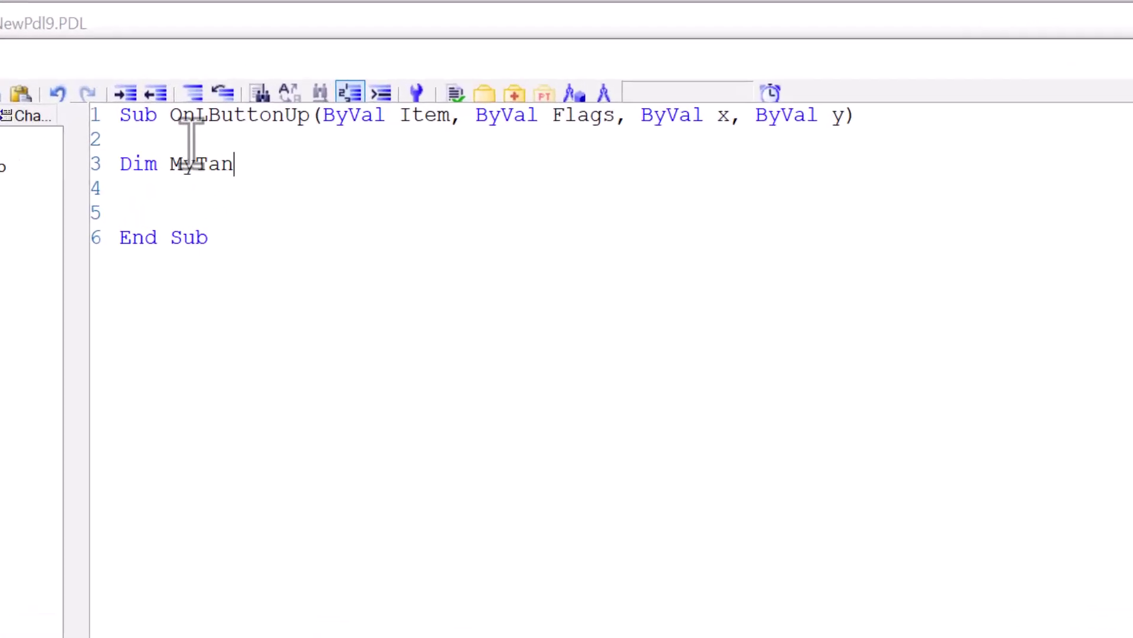
text(k : Set )
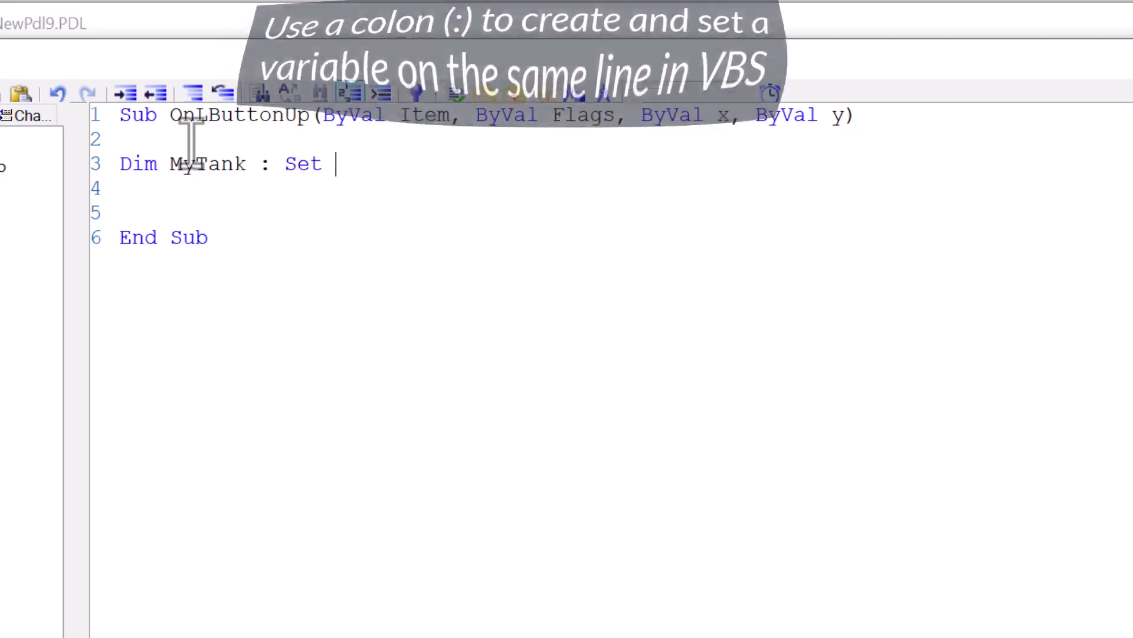
text(MyTank =)
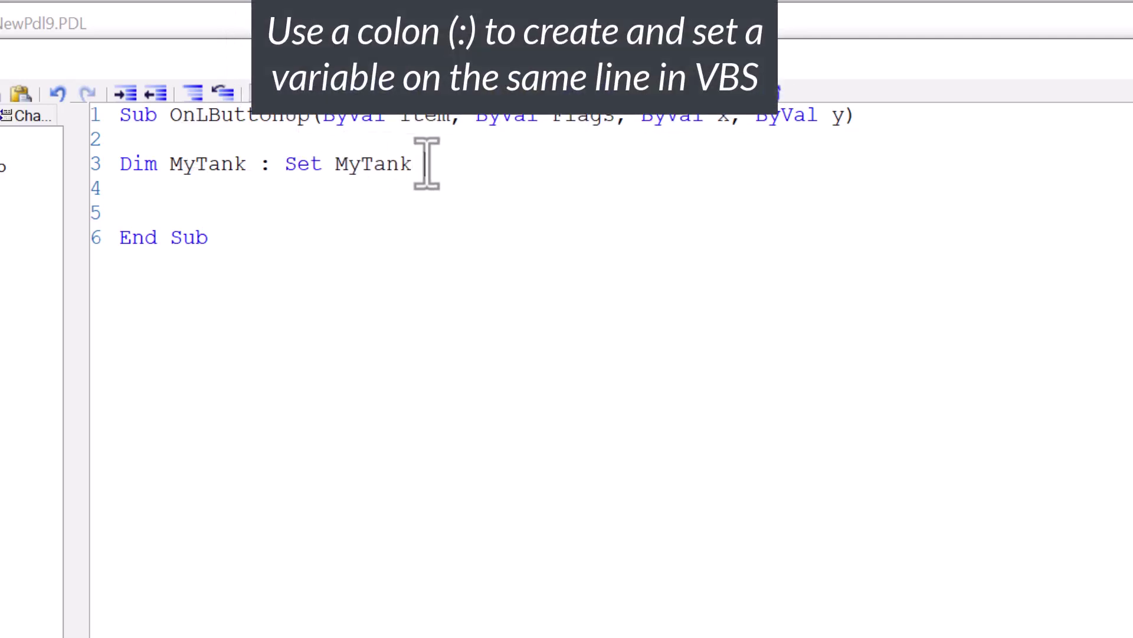
right_click(452, 165)
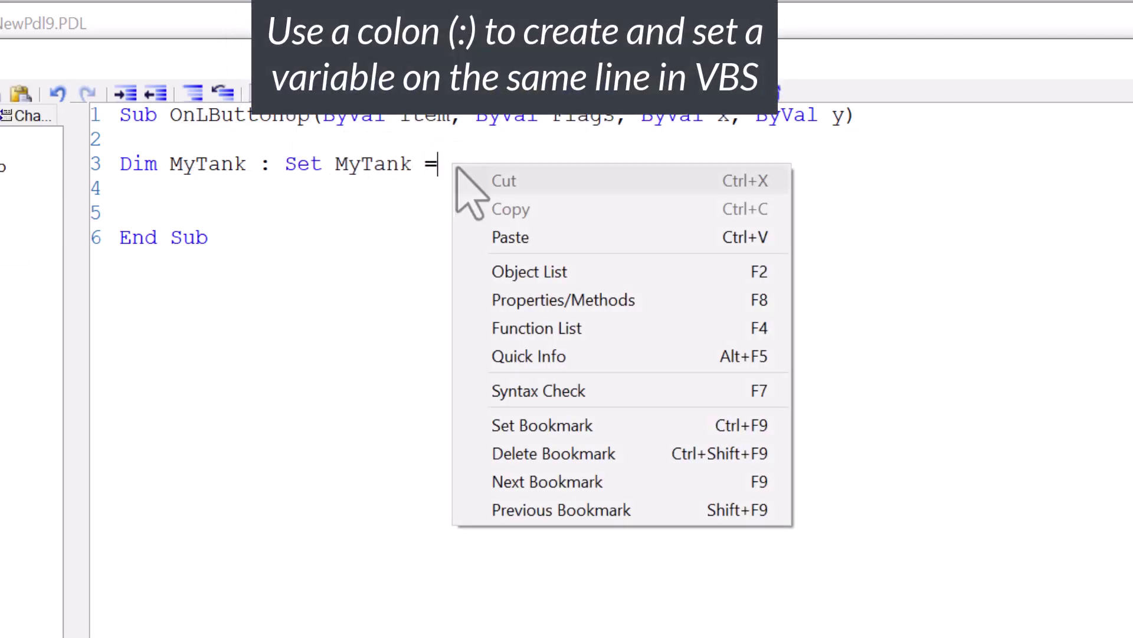
click(496, 272)
double_click(486, 277)
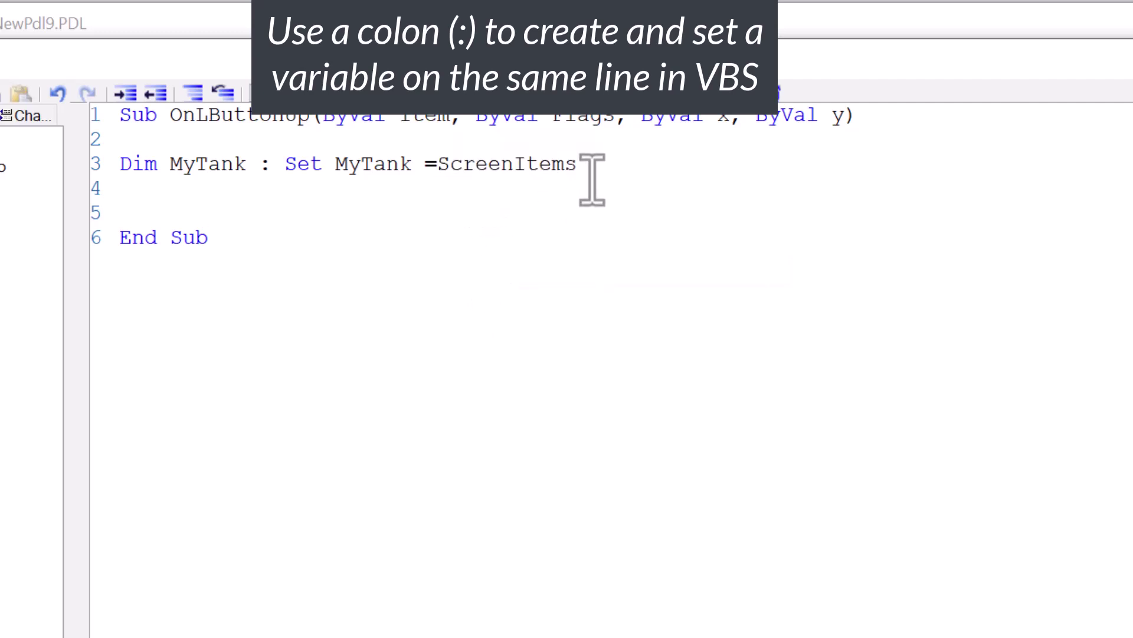
click(589, 168)
text((""))
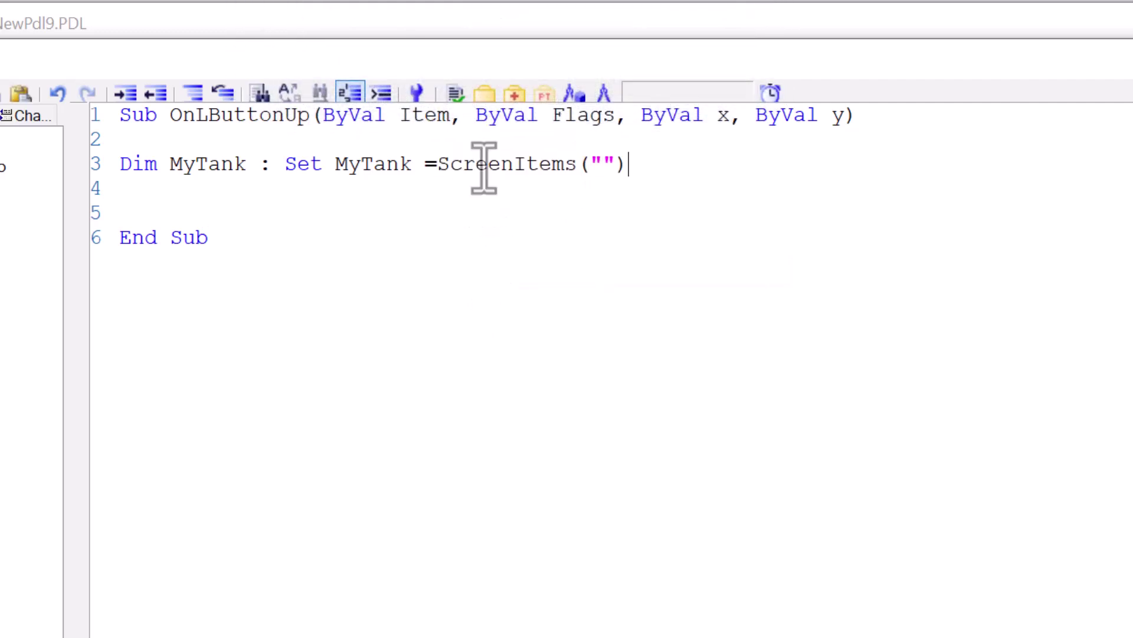
- Insert the Tank_1 object of NewPdl9.PDL from the Object Browser between the quotes of ScreenItems
click(594, 145)
click(601, 164)
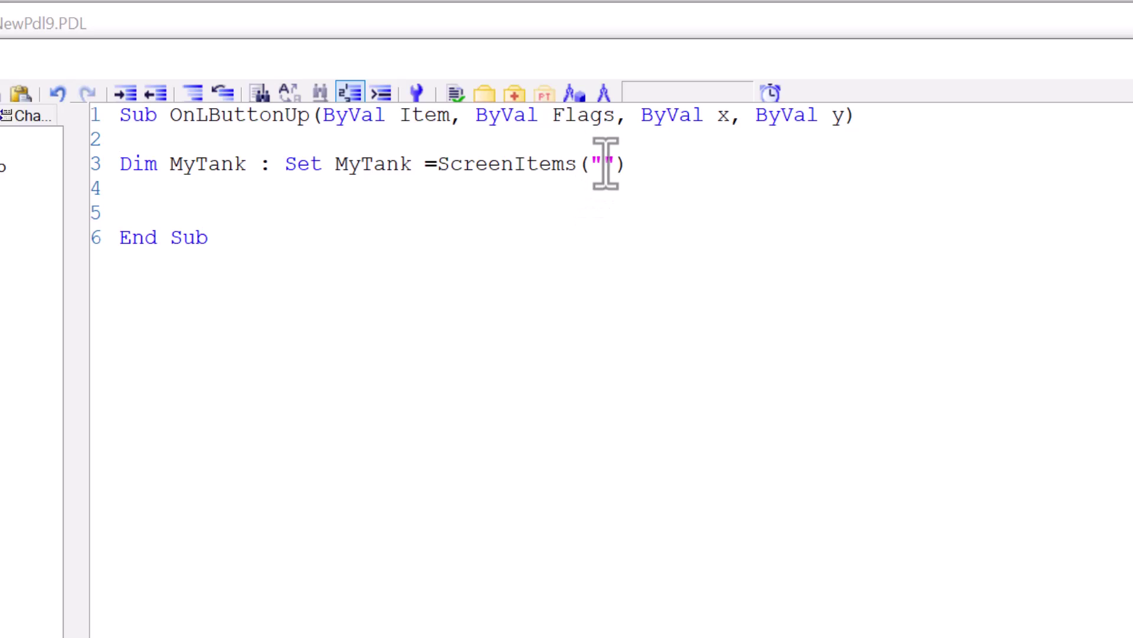
click(580, 96)
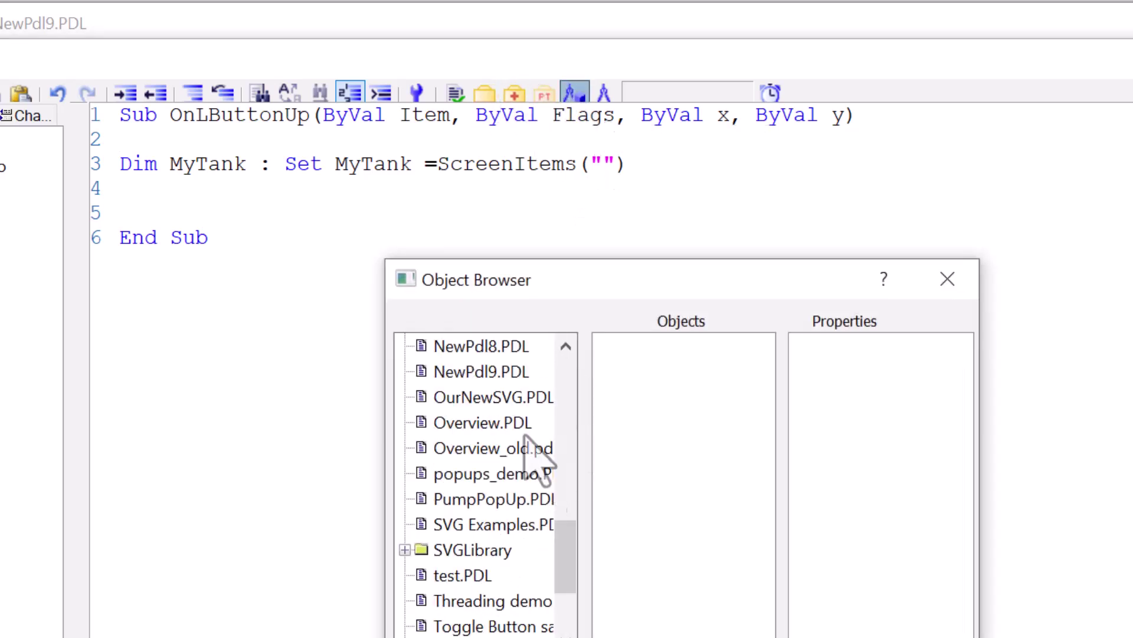
click(481, 372)
click(617, 429)
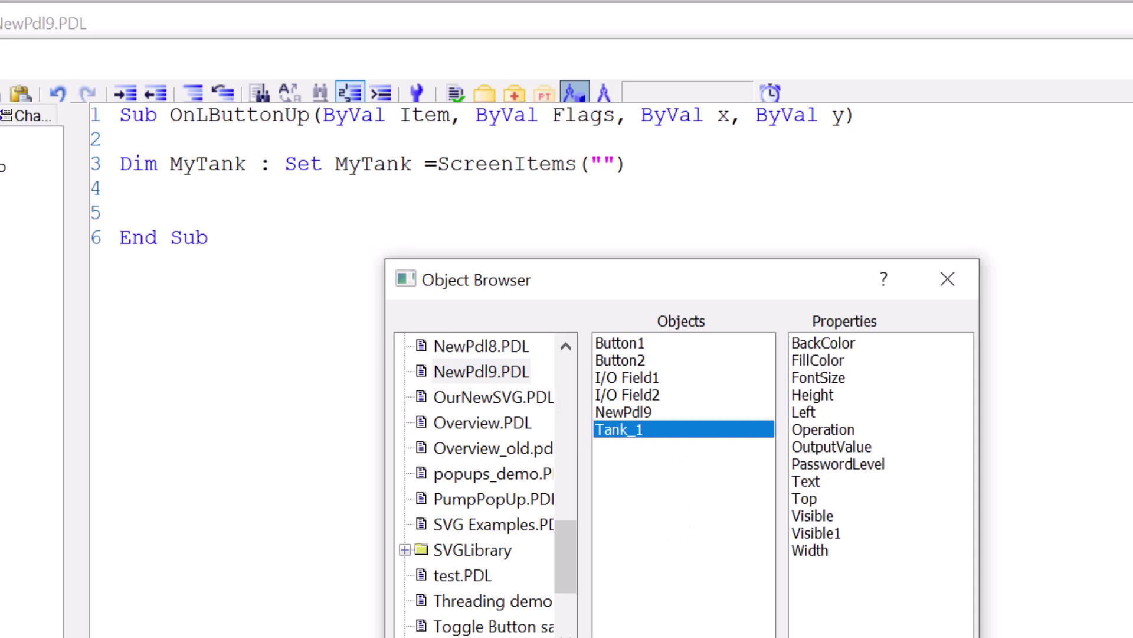
key(Return)
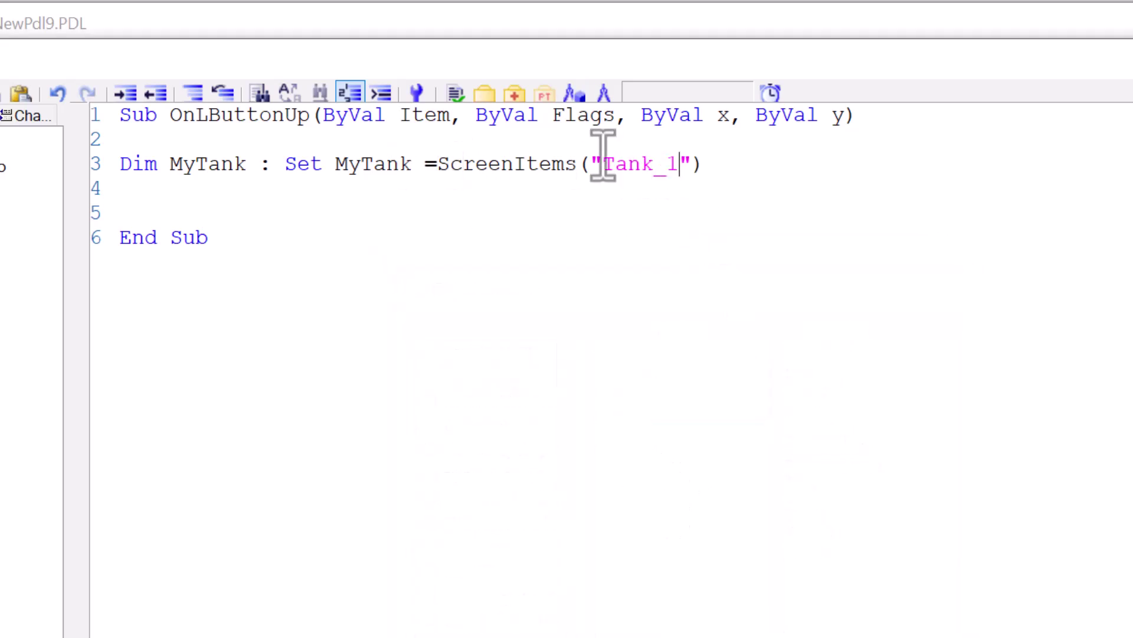
- Copy the MyTank variable name to line 5 and add a period to list its members
double_click(384, 165)
right_click(384, 165)
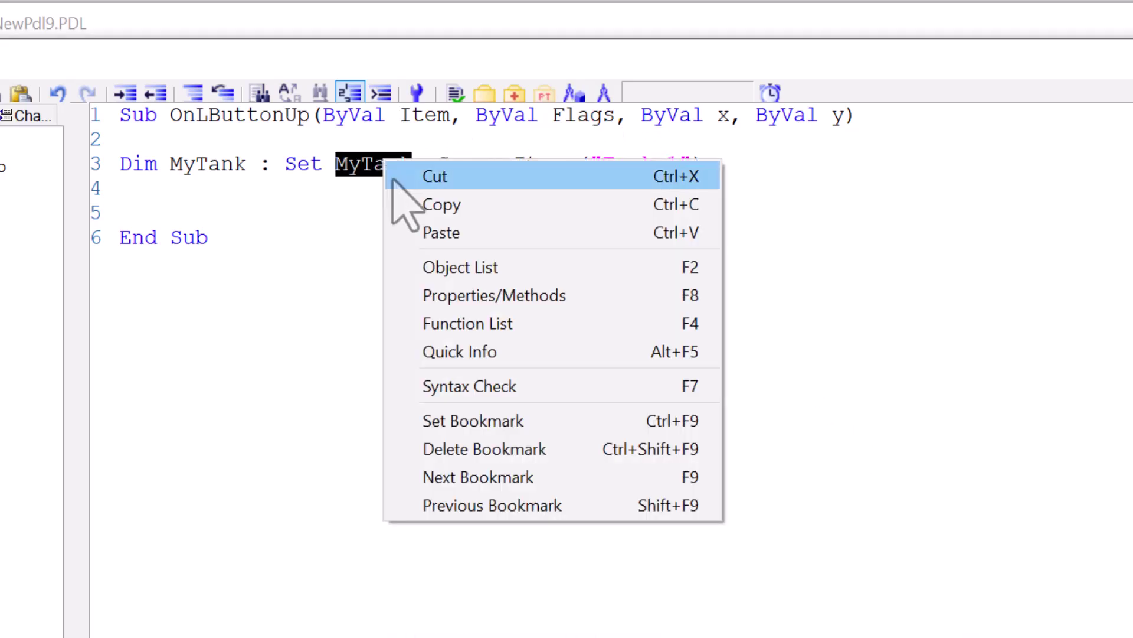
click(413, 204)
click(359, 192)
key(Return)
key(ctrl+v)
text(.)
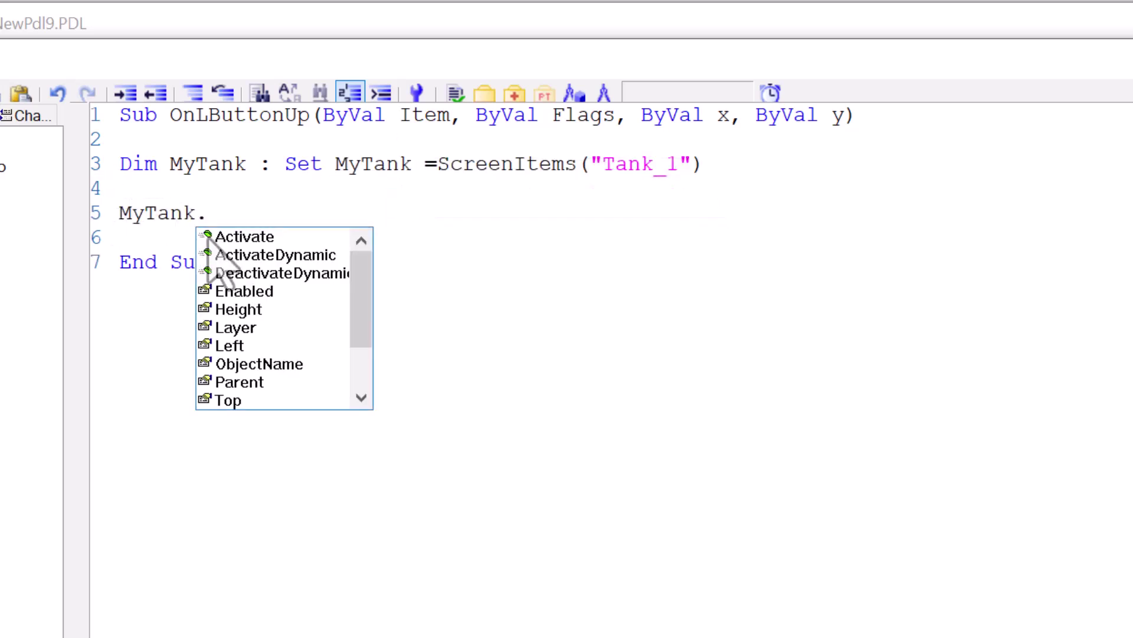
- Look through the suggested members of MyTank, dismiss the list, and comment out the MyTank. line
drag(354, 329, 351, 383)
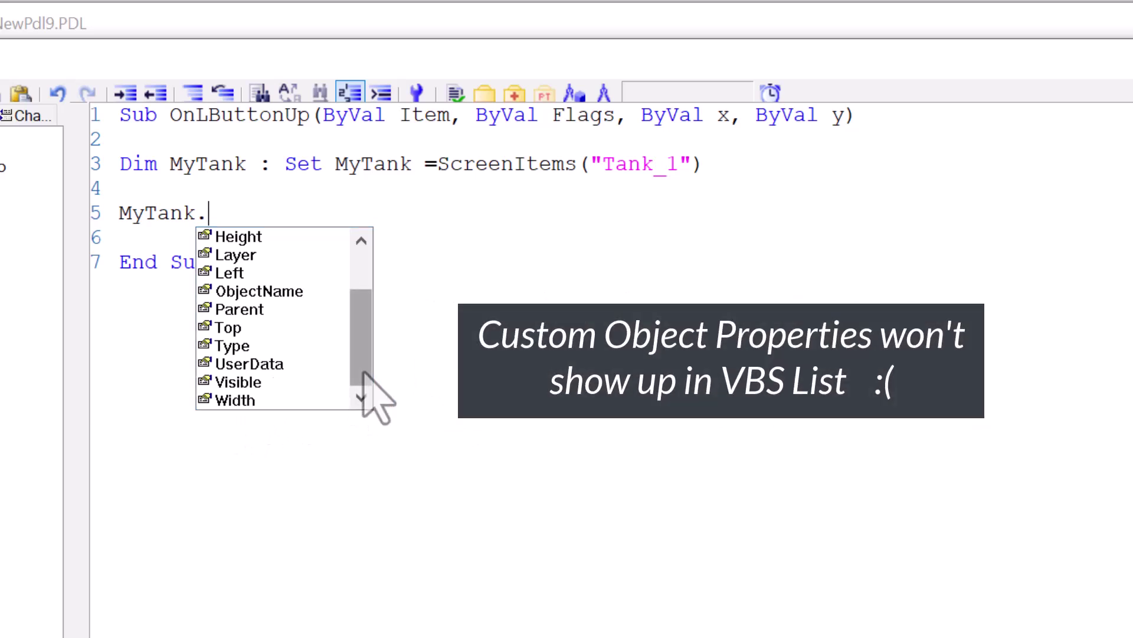
drag(363, 373, 323, 383)
key(Escape)
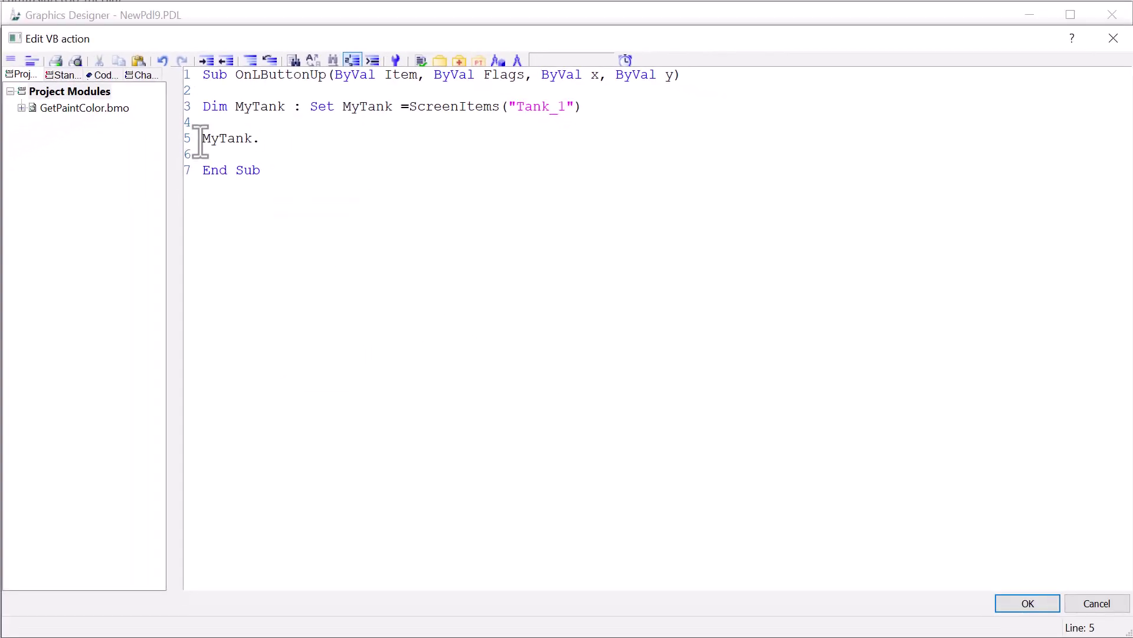
text(')
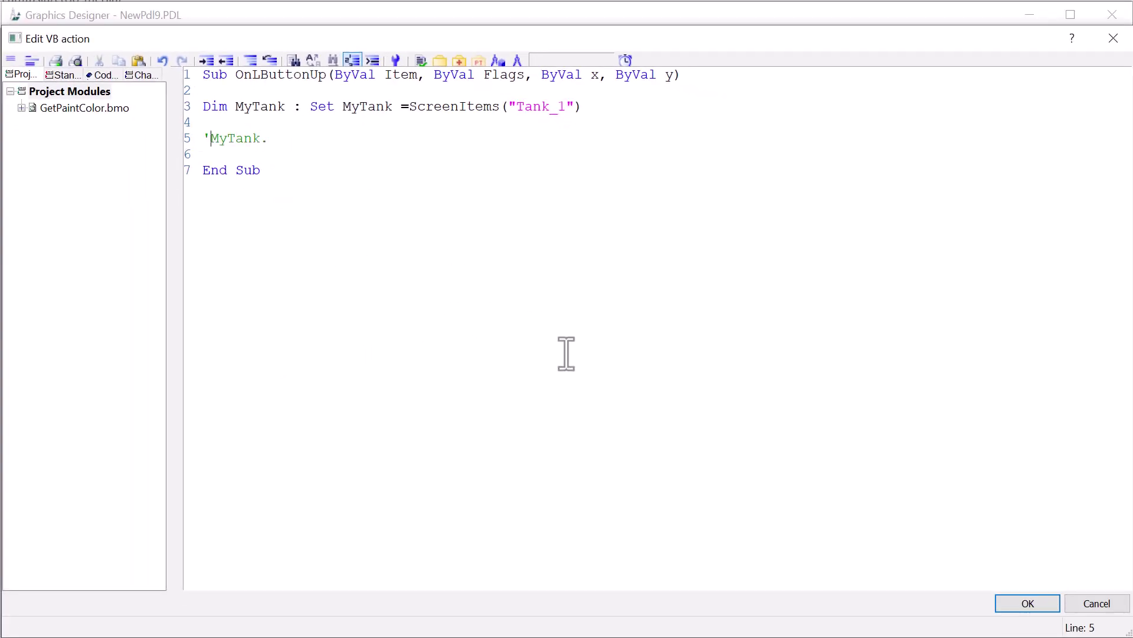
- Confirm the VBS action and open the properties of Tank Level under Tag Assignment in the Special Tank configuration
click(1026, 604)
right_click(301, 310)
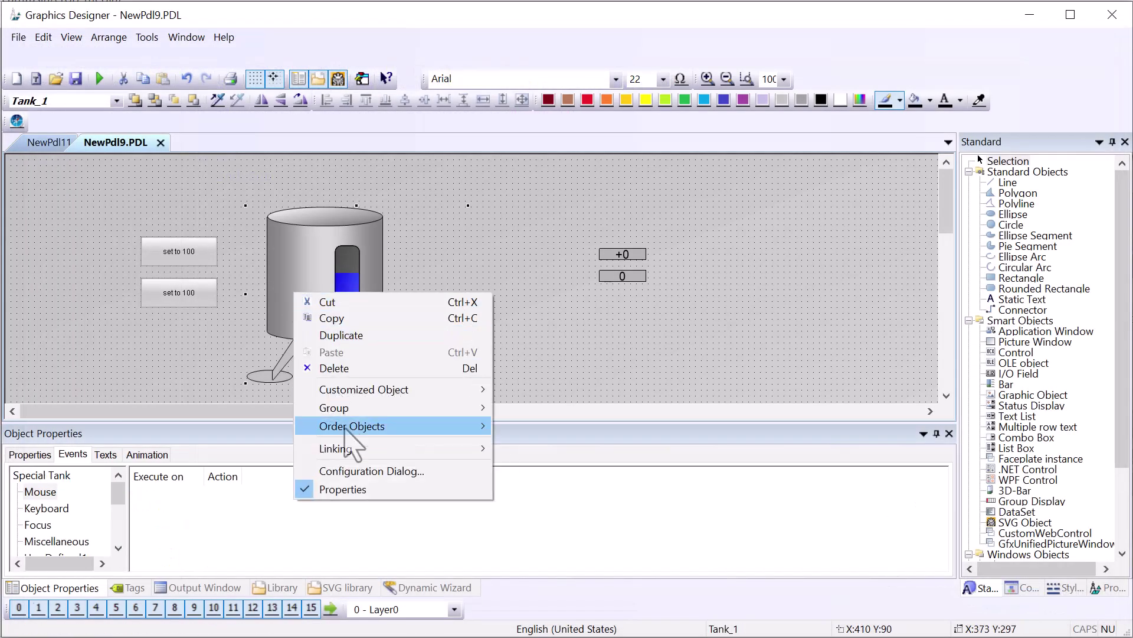
click(362, 464)
click(364, 343)
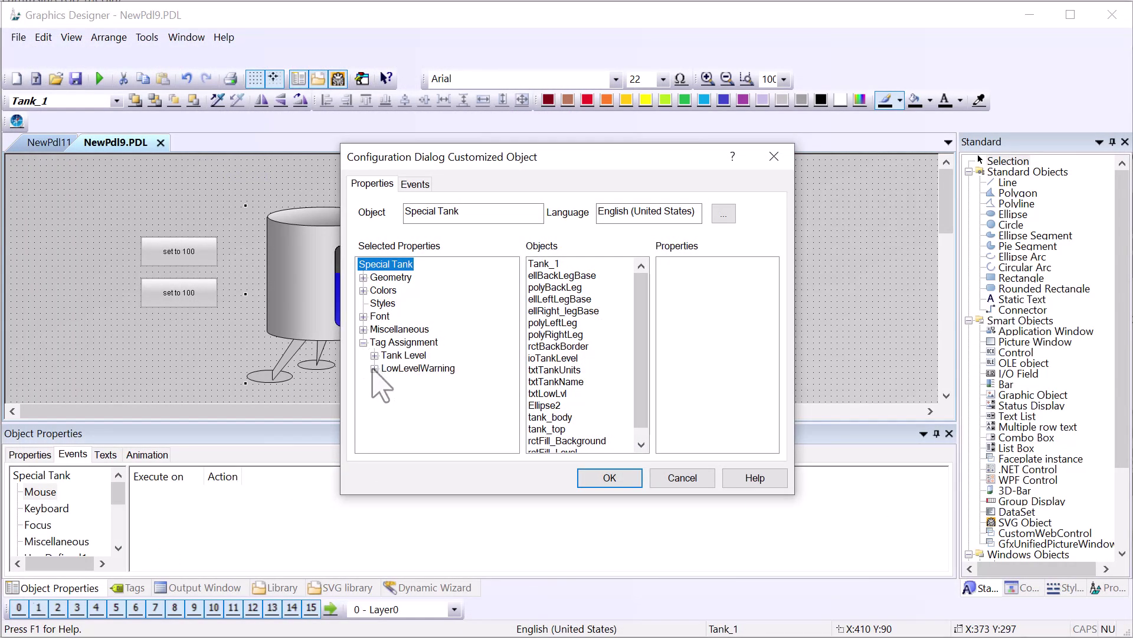
click(374, 356)
click(417, 356)
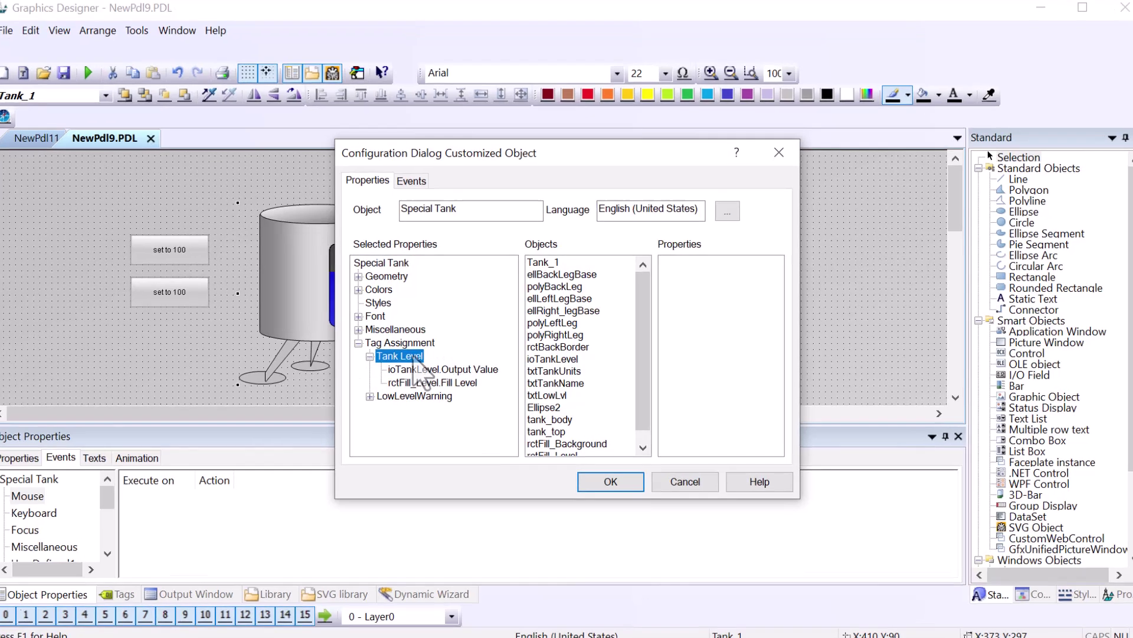
right_click(418, 356)
click(470, 399)
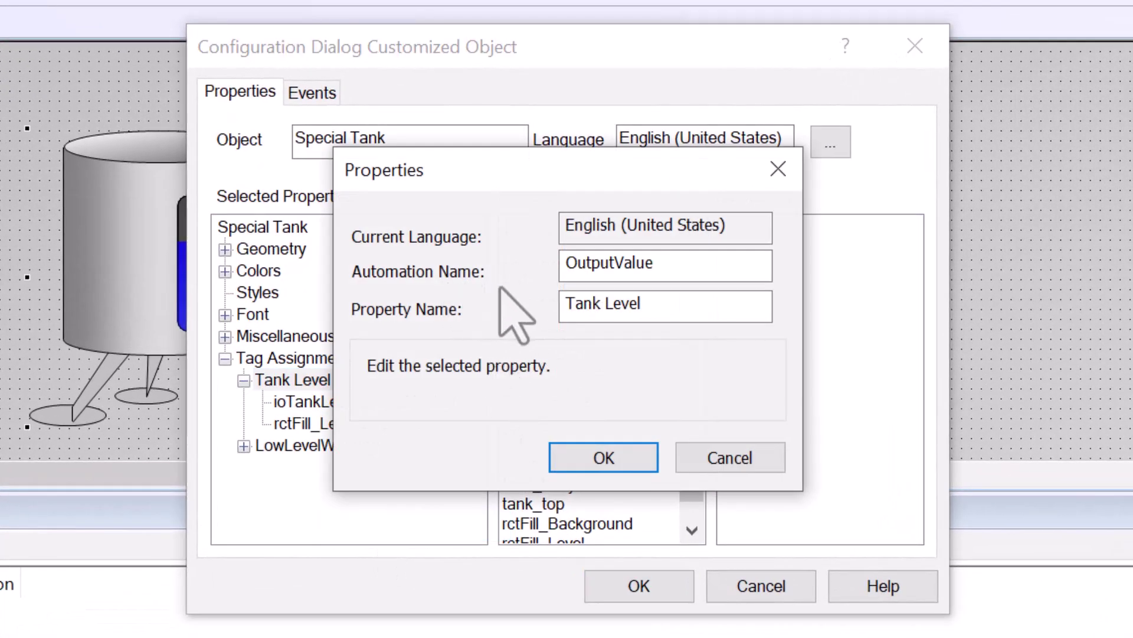
- Copy the automation name OutputValue of the Tank Level property and confirm both configuration dialogs
click(617, 266)
double_click(617, 265)
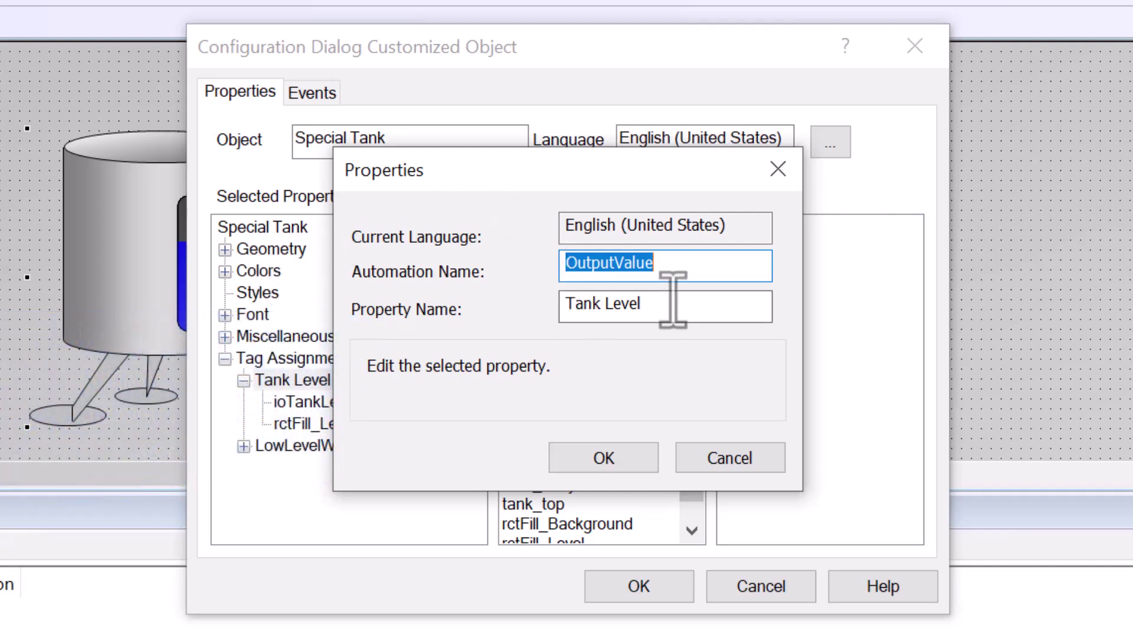
right_click(632, 262)
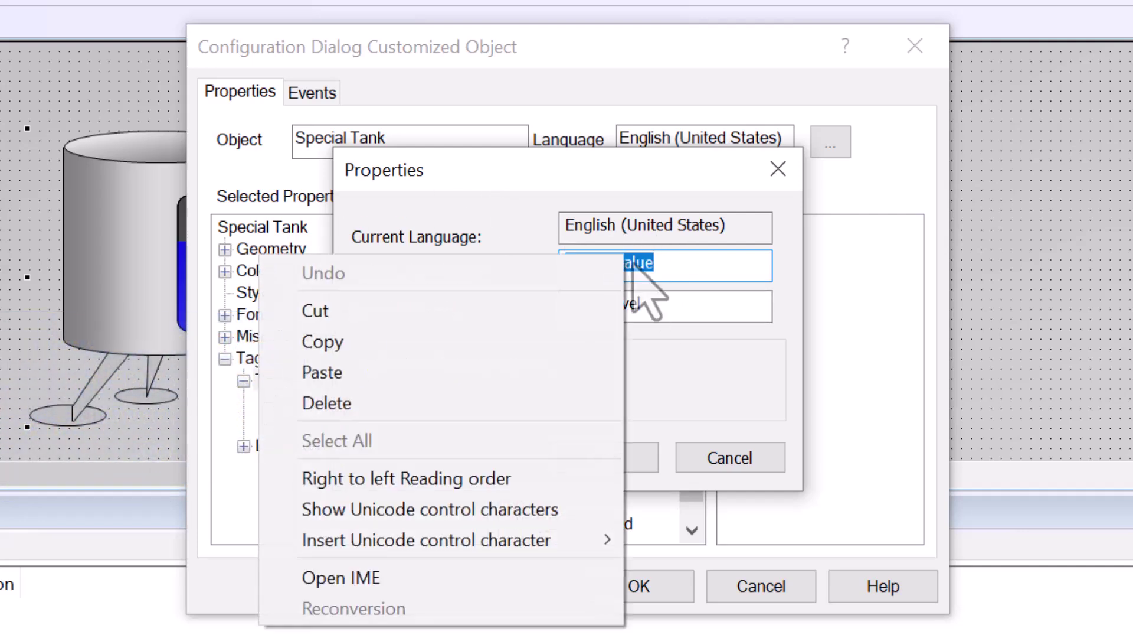
click(484, 337)
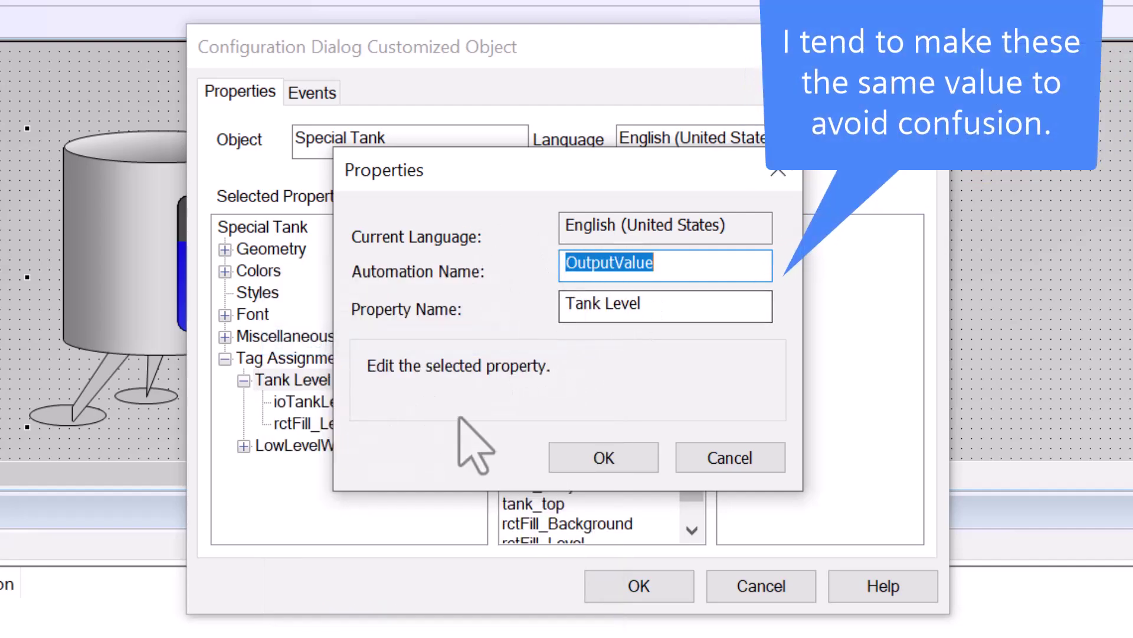
click(579, 455)
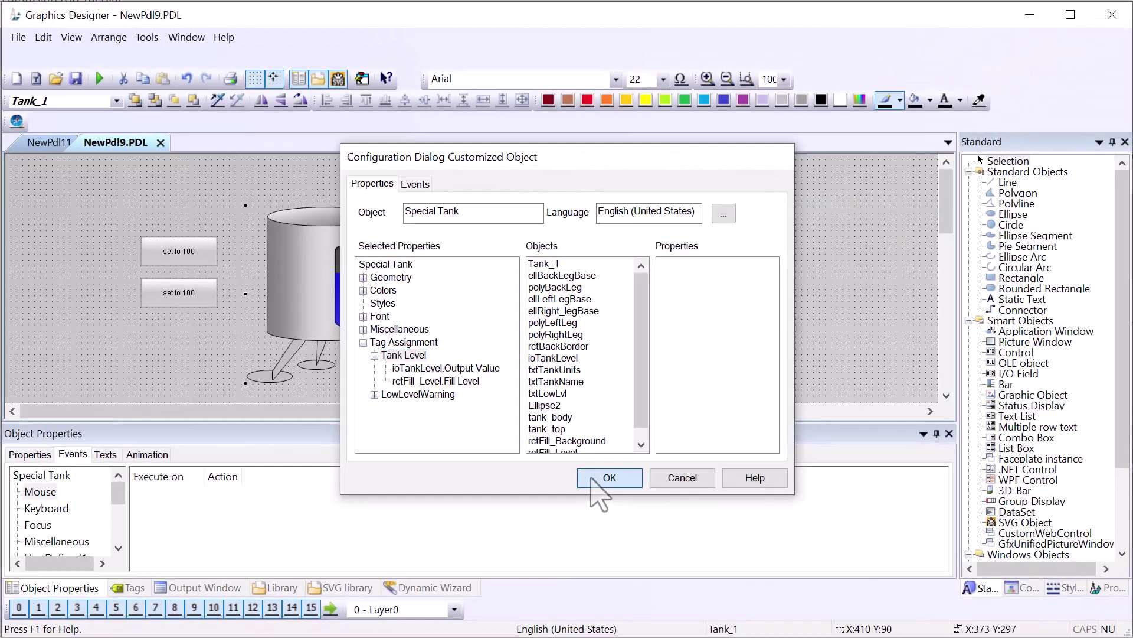
click(636, 586)
- Reopen the VBS action on the Release Left event of the lower "set to 100" button, Button2
click(171, 298)
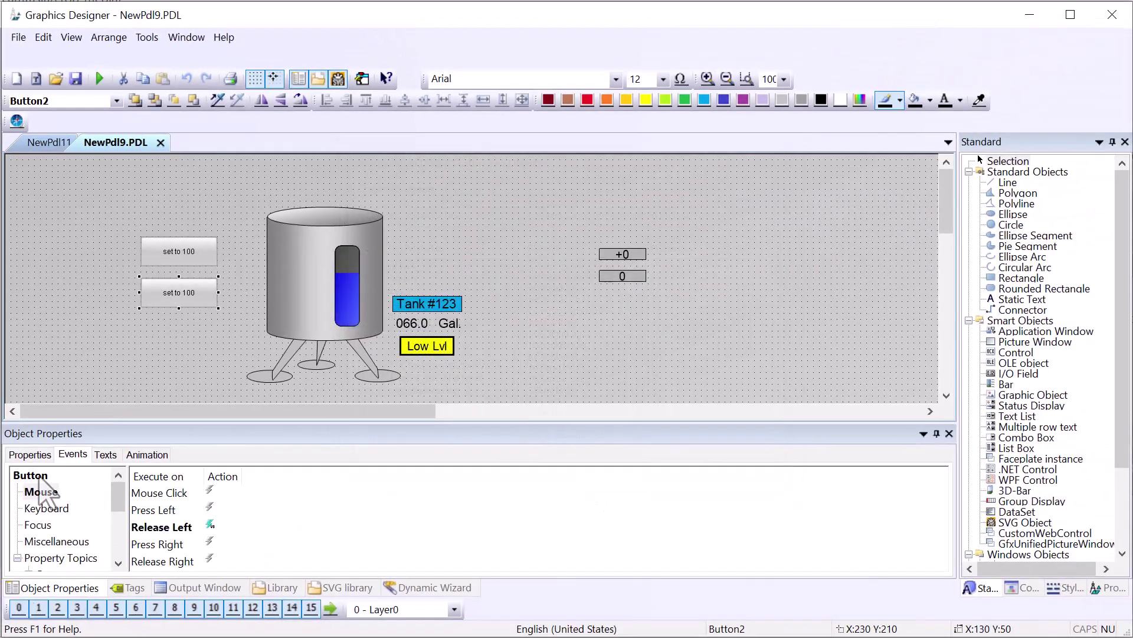
double_click(164, 527)
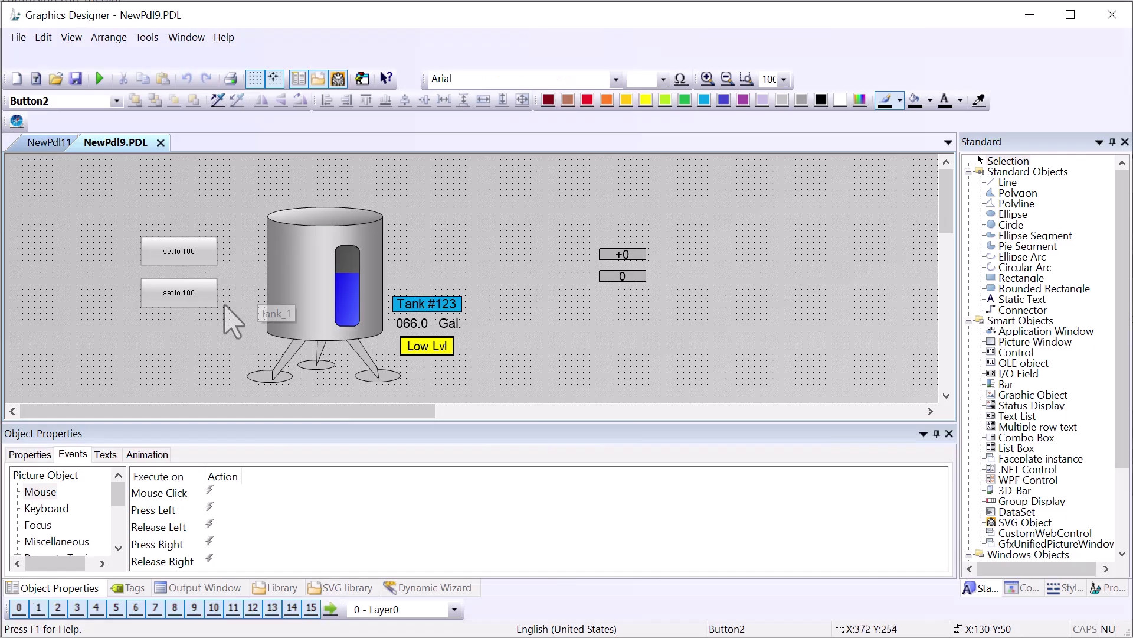
- Change the label of the lower button, Button2, to "set to 78"
right_click(156, 296)
click(207, 473)
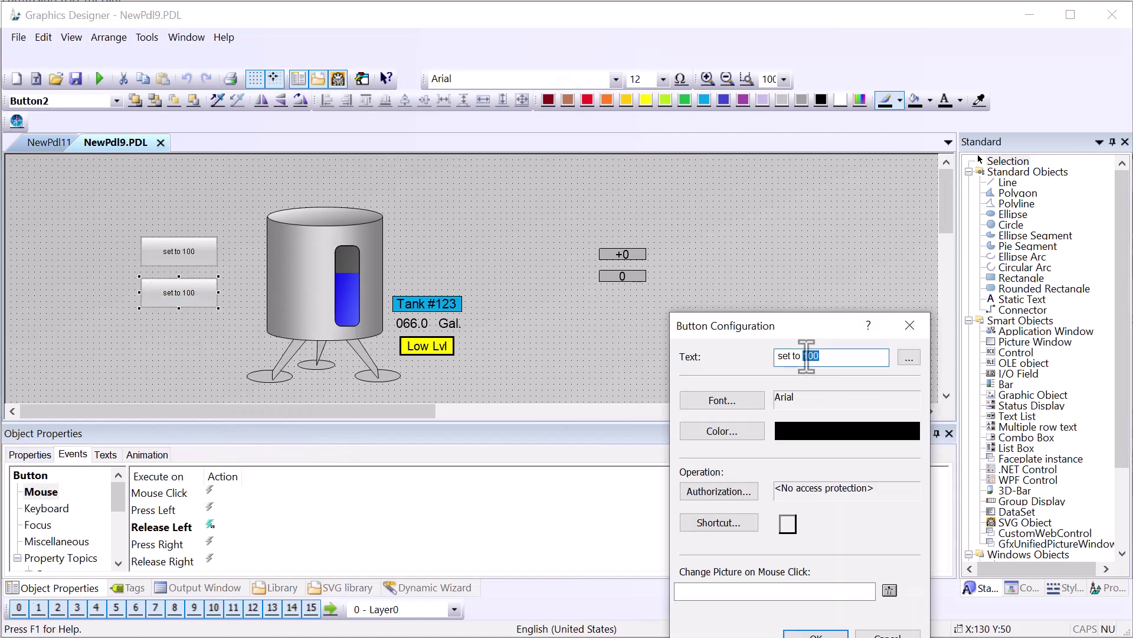
text(78)
drag(860, 325, 924, 216)
click(886, 530)
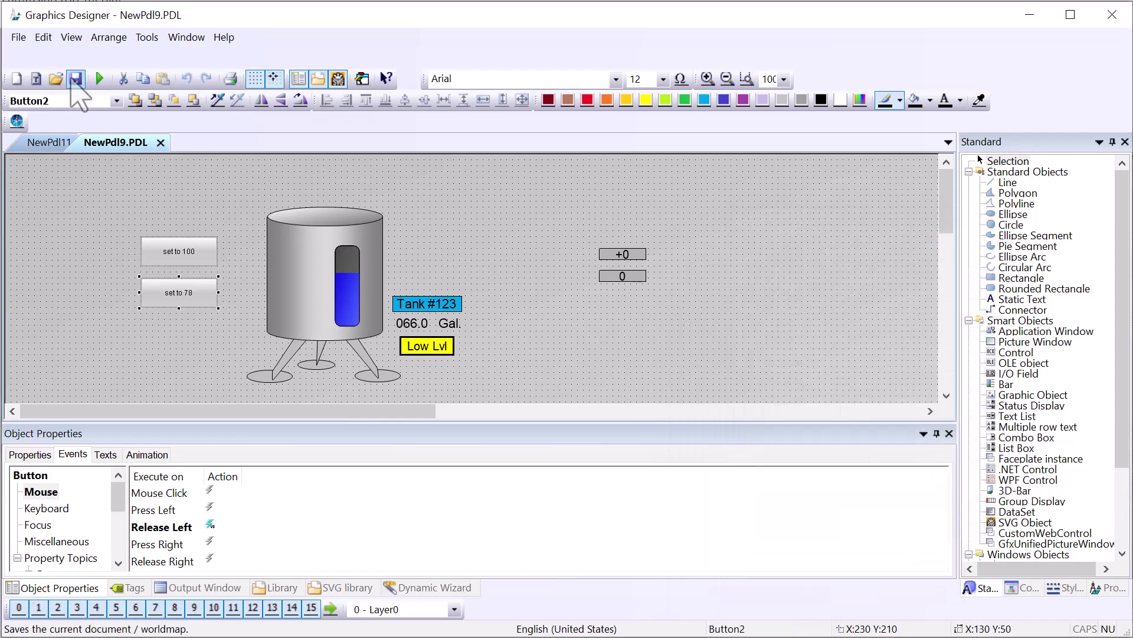
- Start the picture in runtime and test the "set to 78" and "set to 100" buttons on the tank level
click(99, 78)
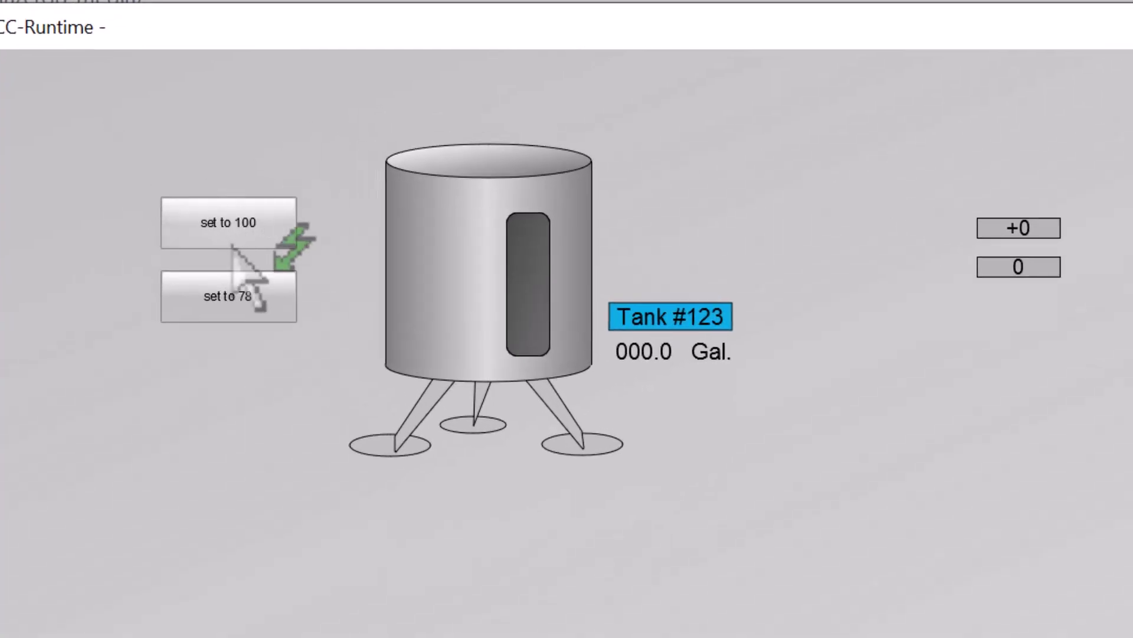
click(231, 293)
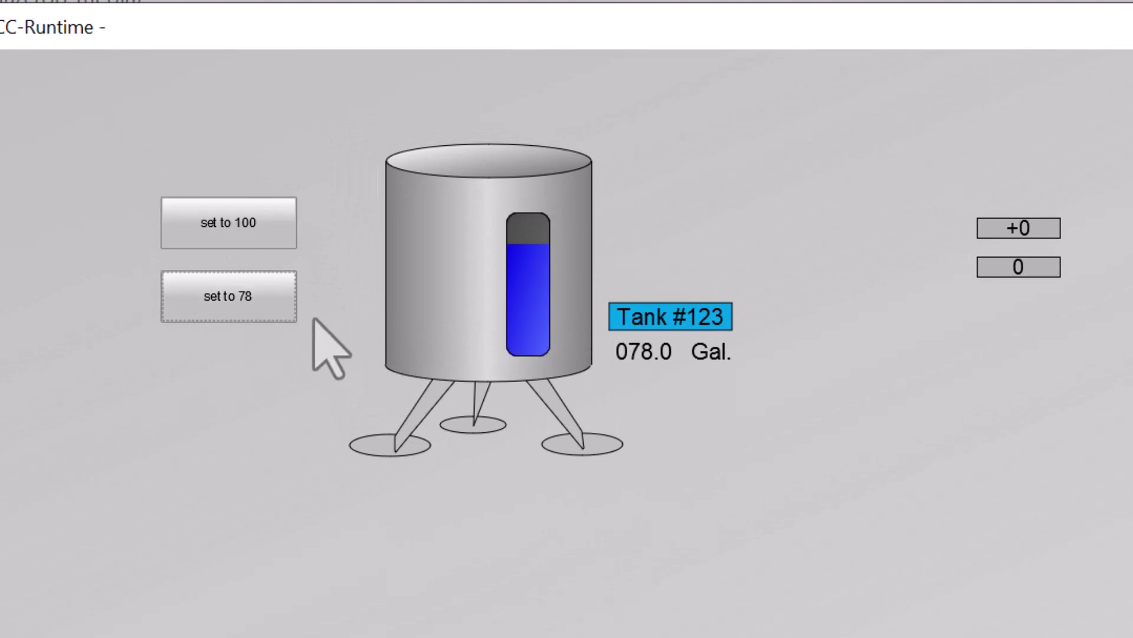
click(218, 229)
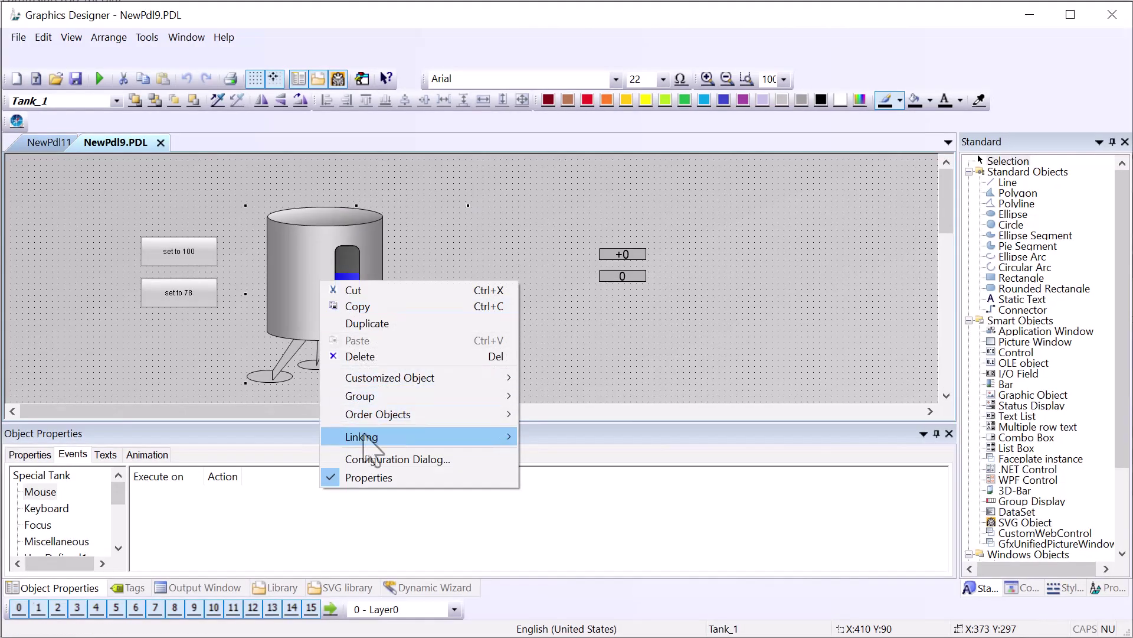
- Review the properties of Tank Level under Tag Assignment in the tank's customized object configuration
click(378, 459)
click(363, 341)
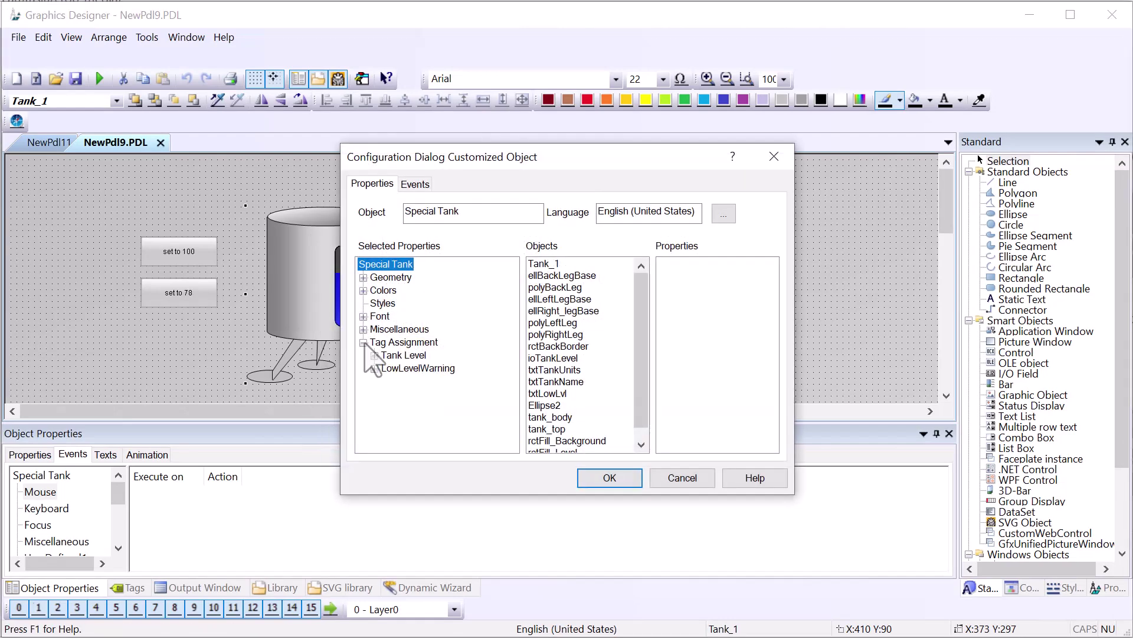
click(401, 355)
click(374, 355)
right_click(396, 355)
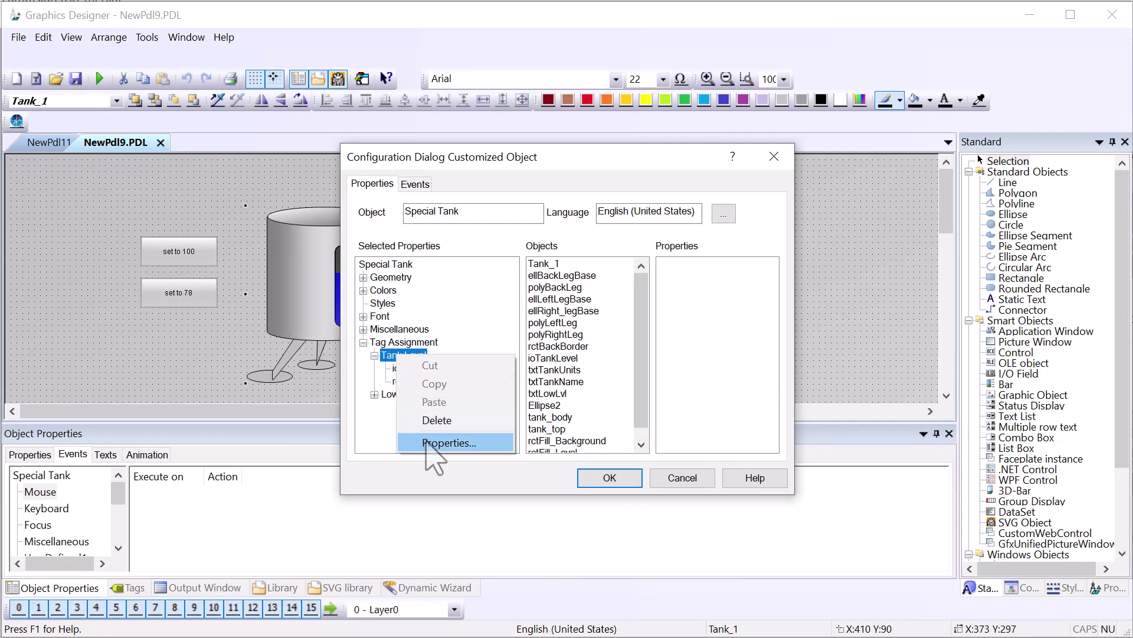
click(447, 443)
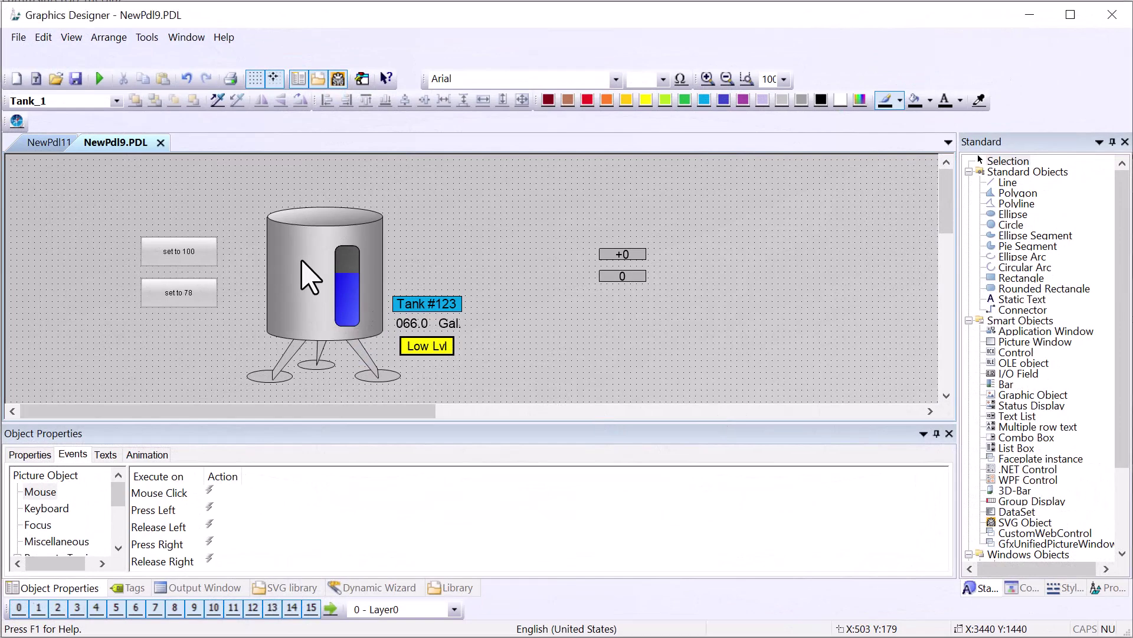
- Create a new folder named tanks in the Project Library
click(310, 276)
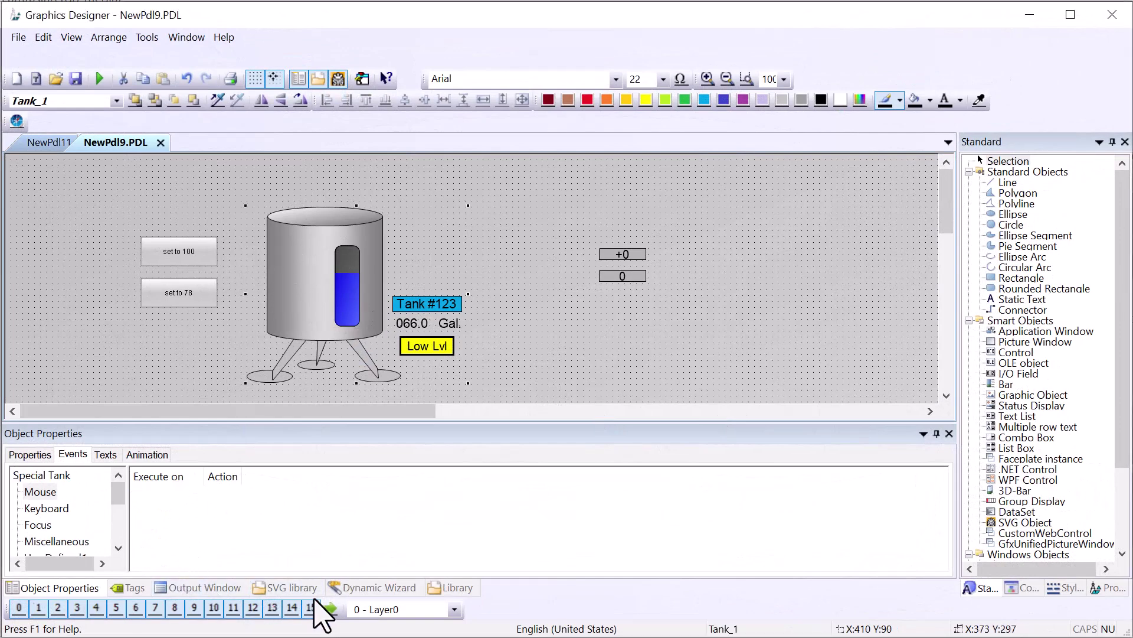
click(468, 591)
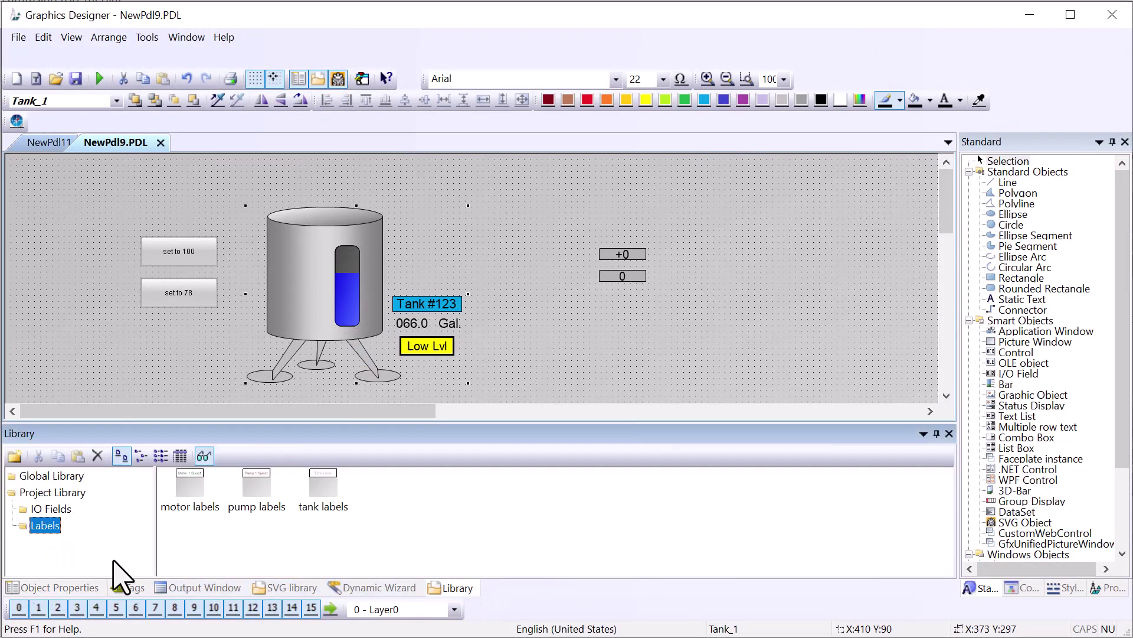
click(52, 493)
right_click(204, 542)
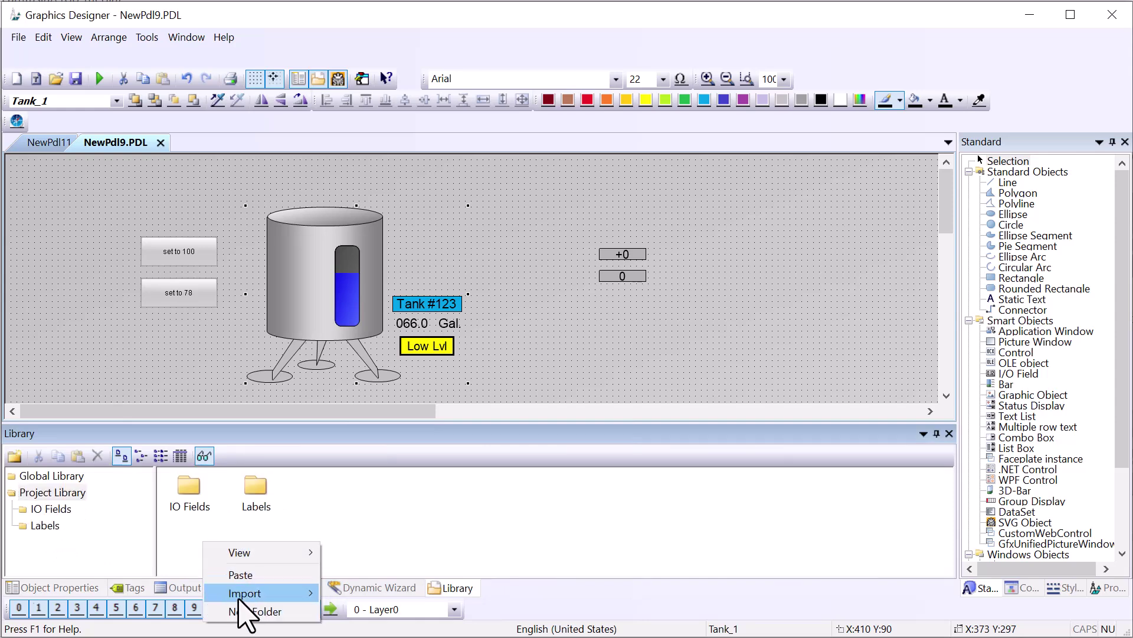
click(253, 611)
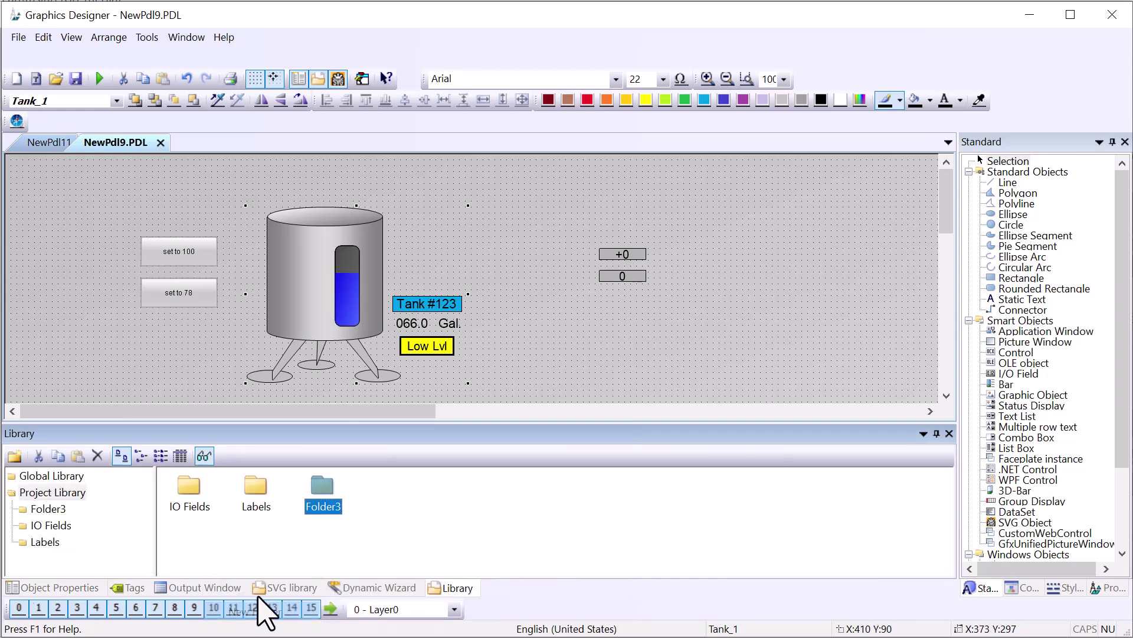
right_click(322, 508)
click(333, 571)
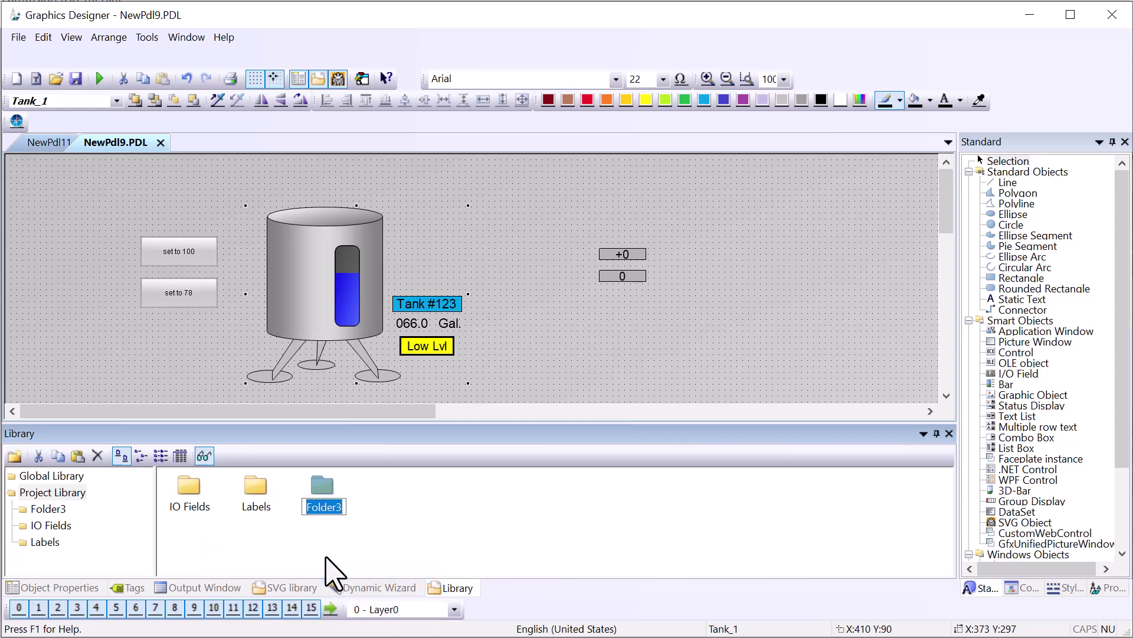
text(tanks)
key(Return)
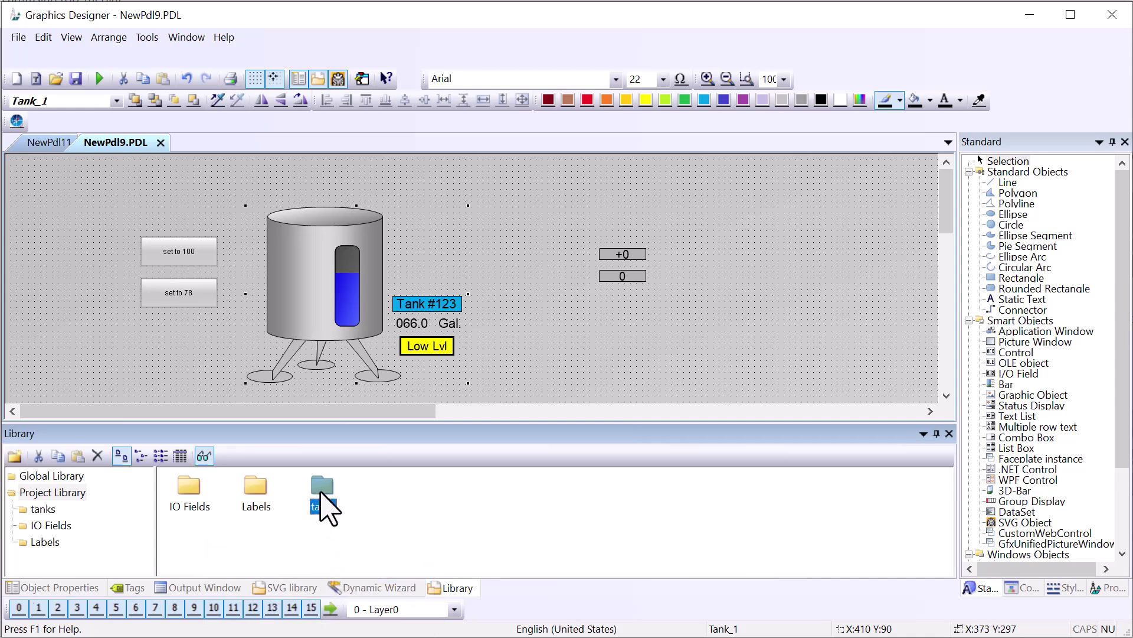
- Store the Tank_1 object in the tanks library folder and place a second tank from it in the picture at X 1060, Y 60
double_click(322, 487)
drag(311, 290, 630, 187)
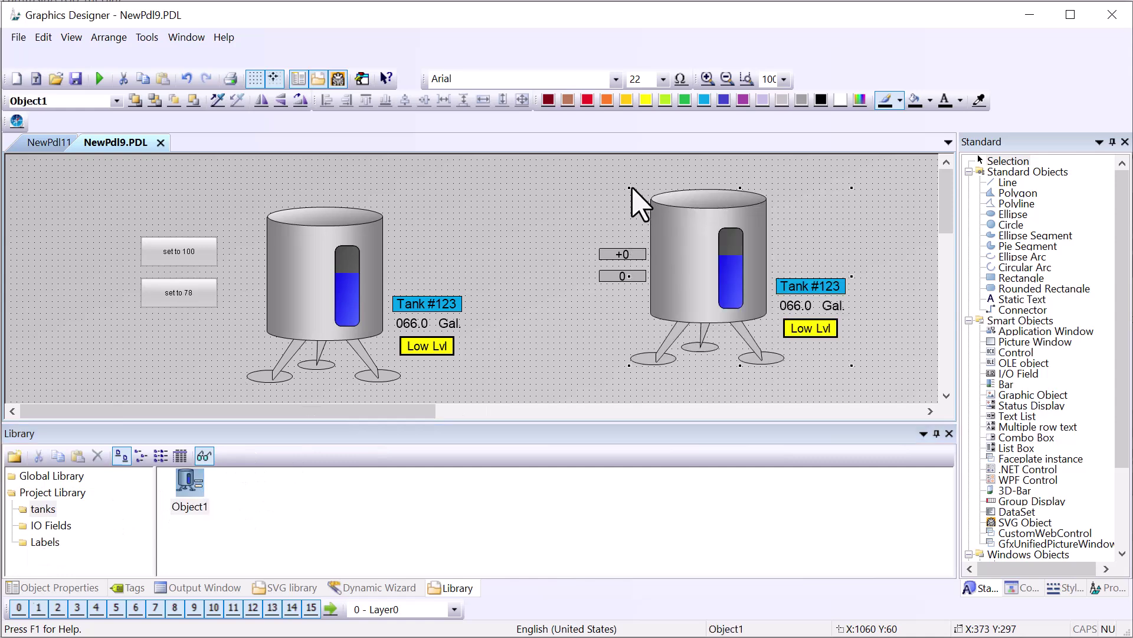